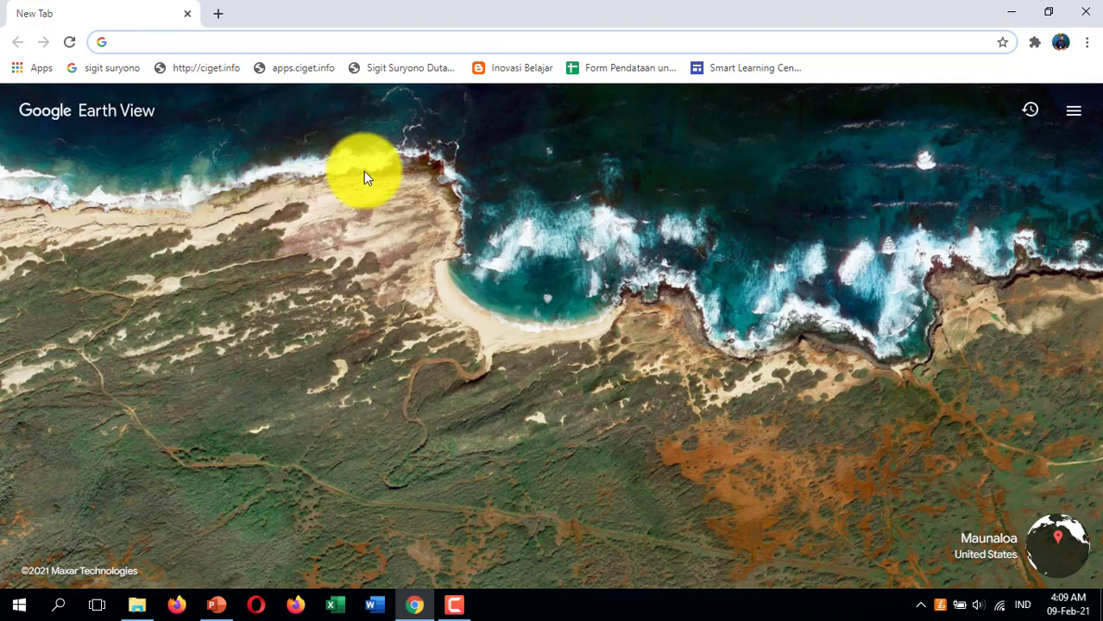
Open the Gmail inbox by going to gmail.com
click(423, 43)
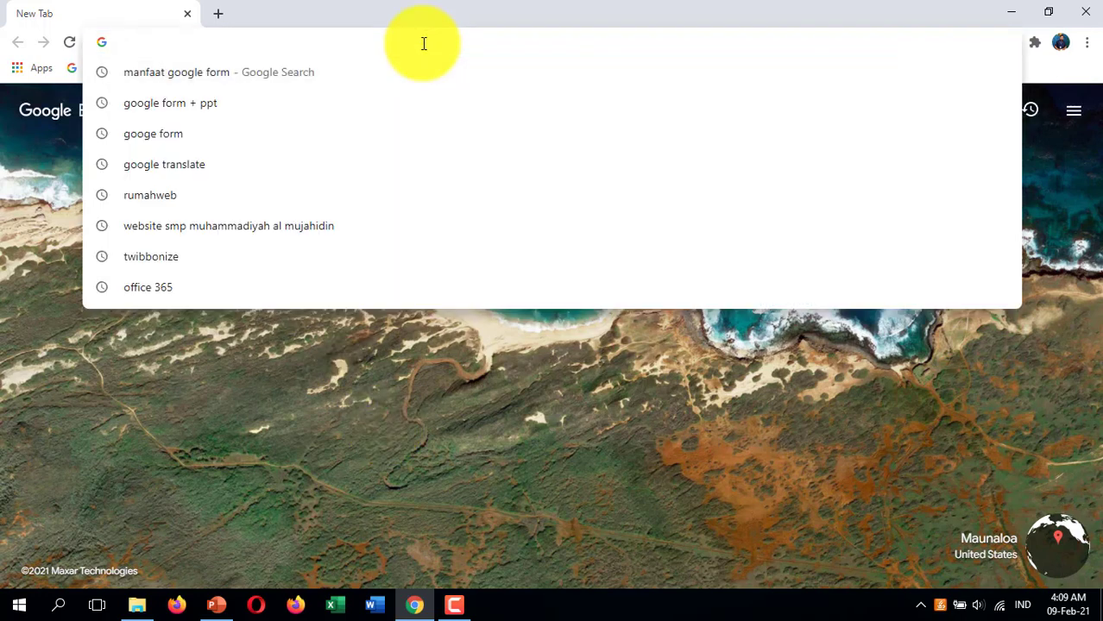
text(goo)
key(BackSpace)
key(BackSpace)
key(BackSpace)
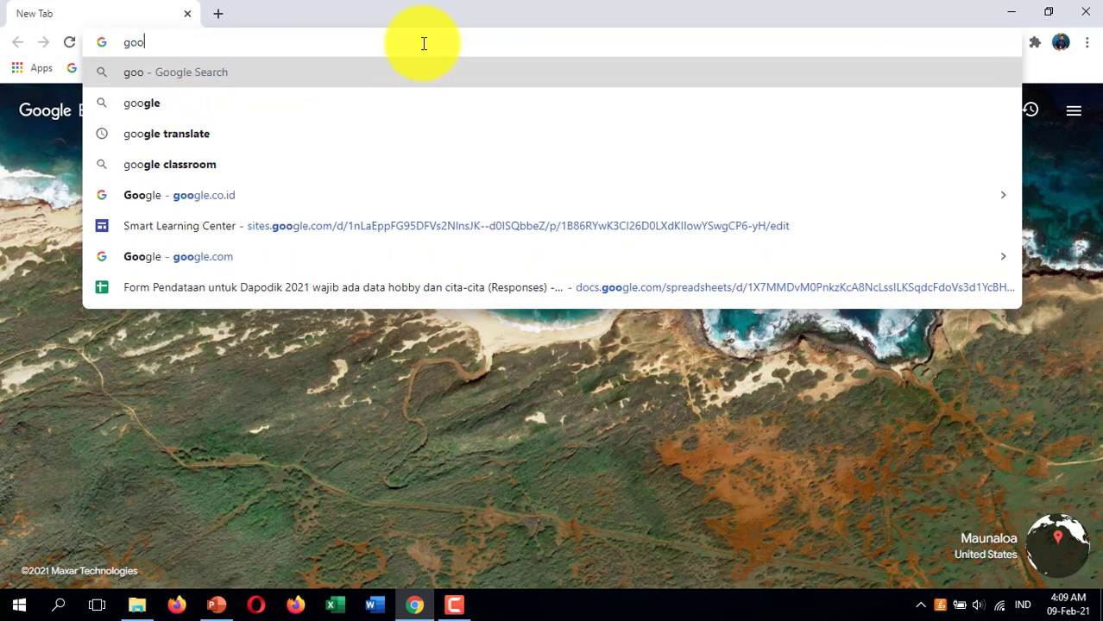
text(mail)
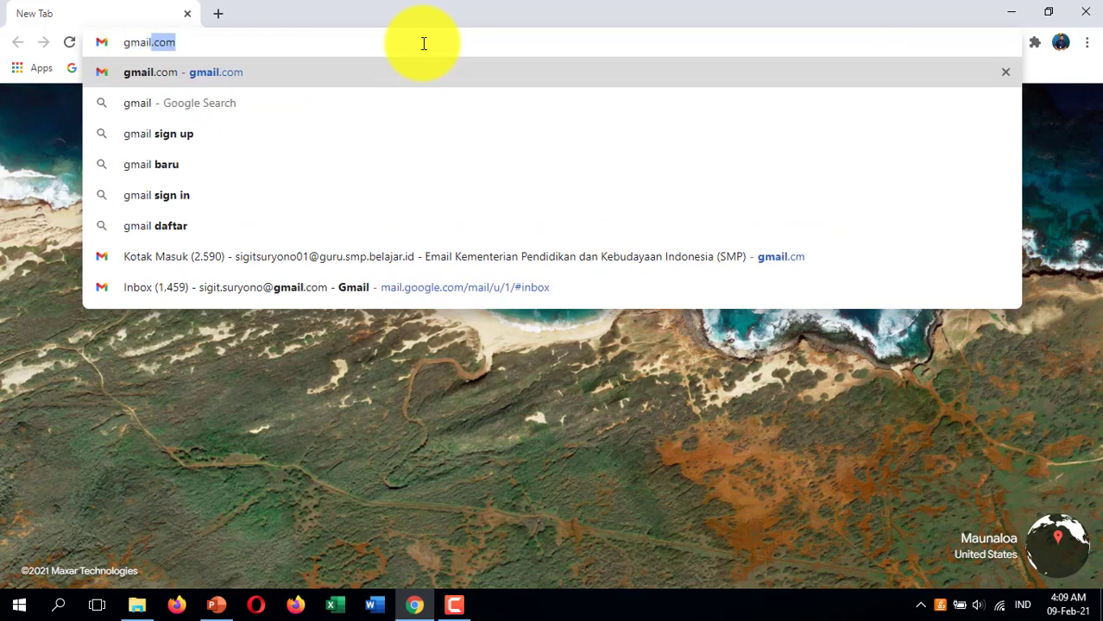
text(.com)
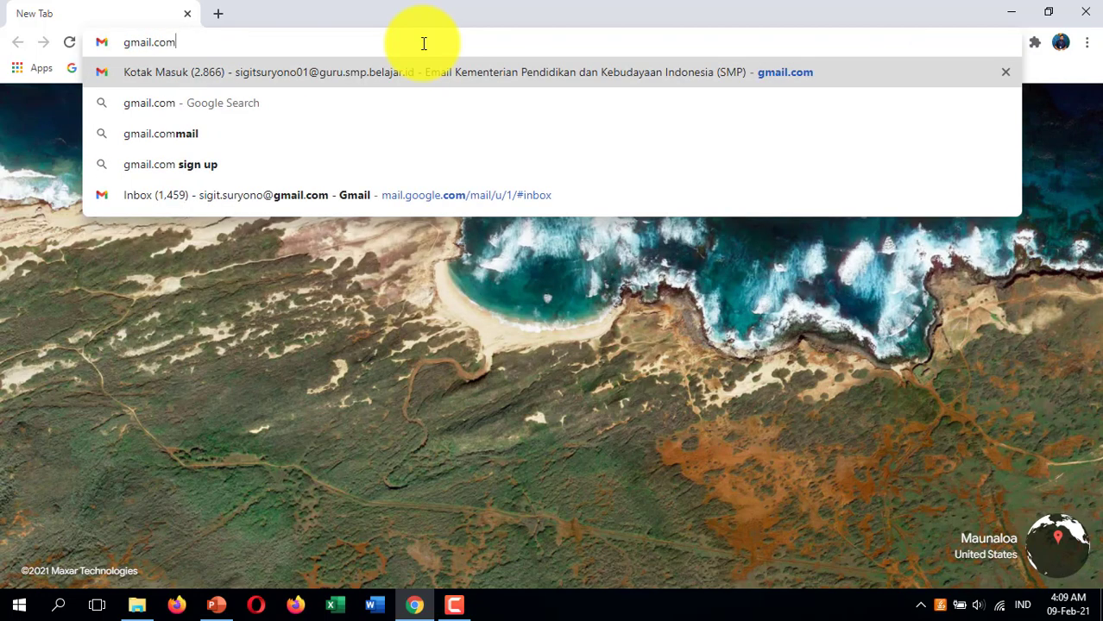
key(Return)
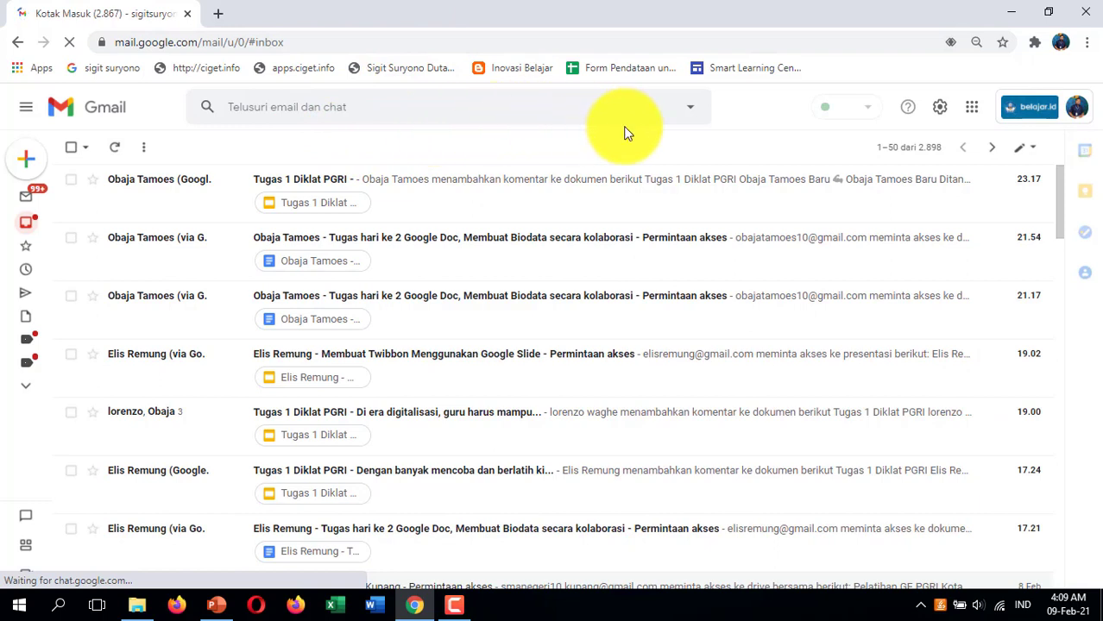
Switch from Gmail to Google Drive and look over the folders and files in Drive Saya
click(972, 109)
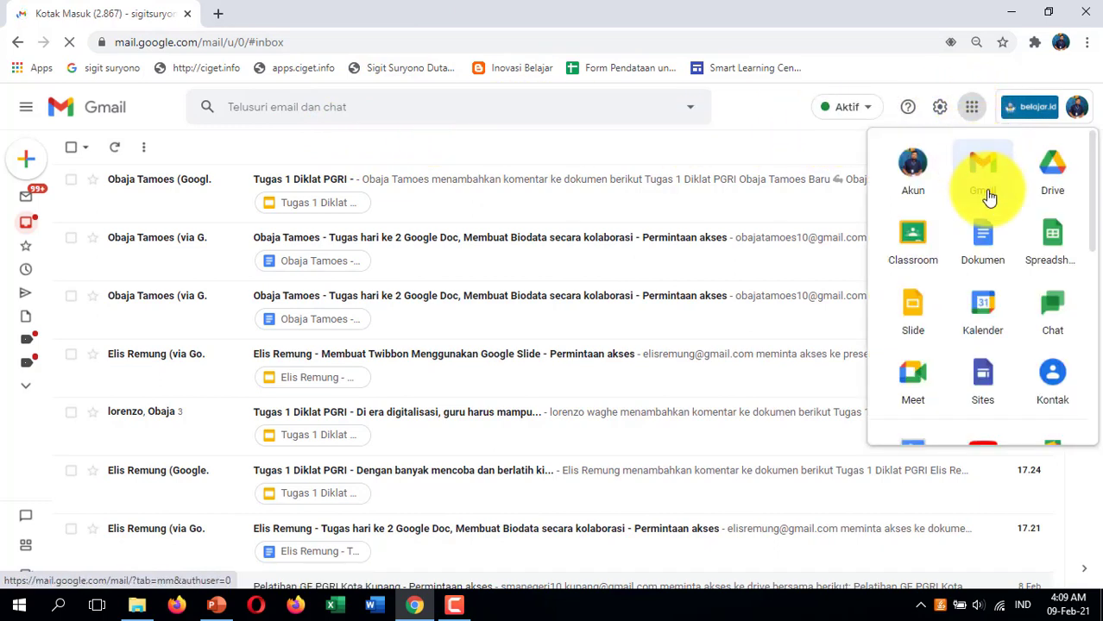
click(1046, 179)
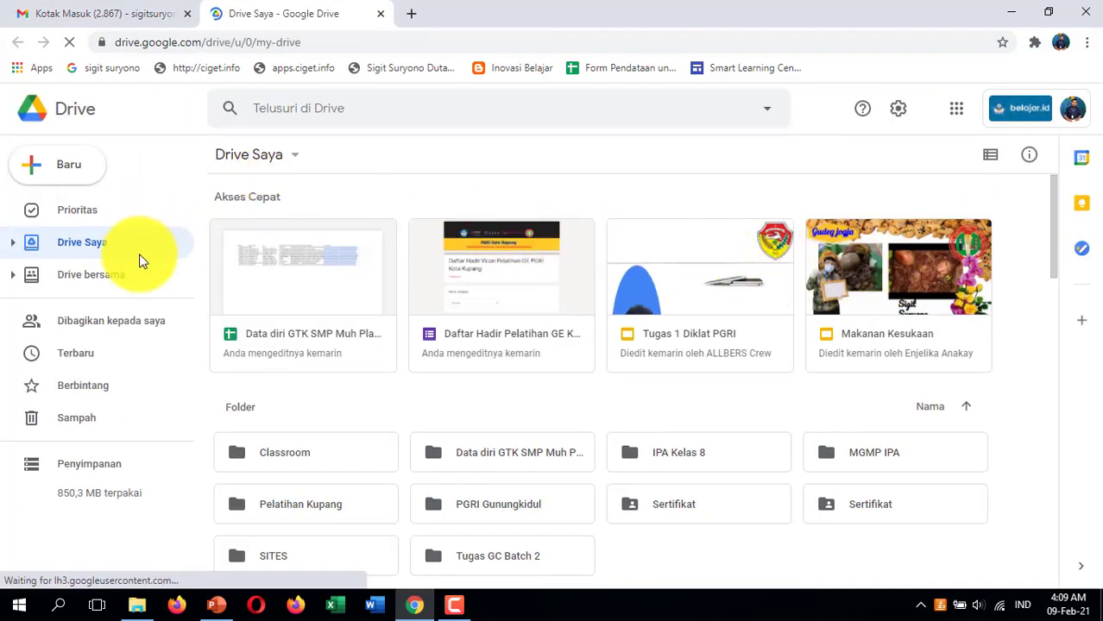
scroll(601, 397, down, 1)
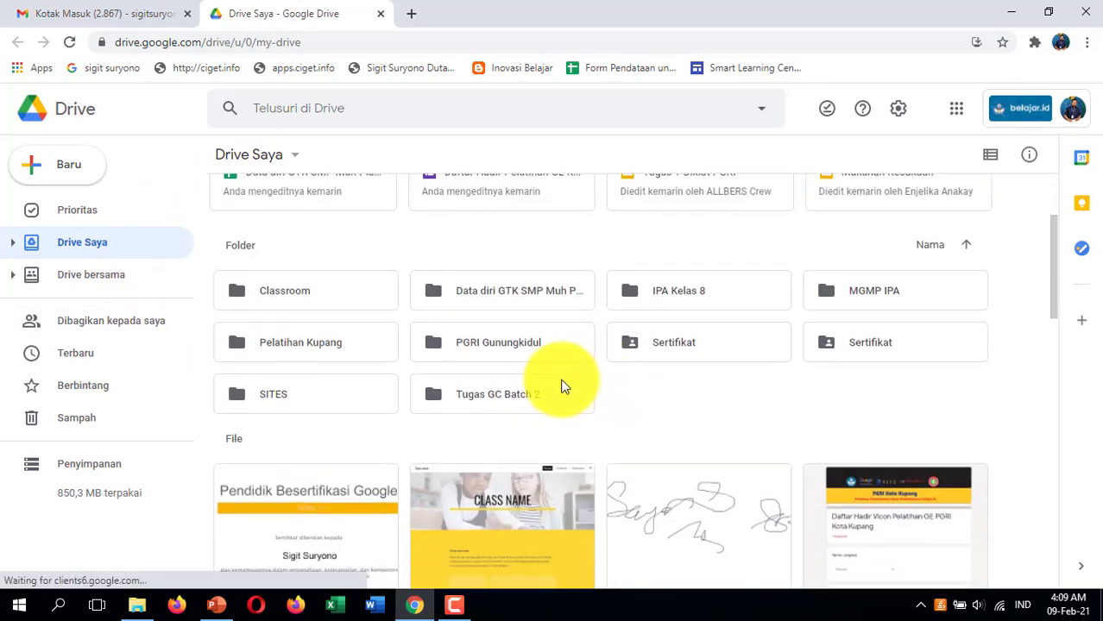
scroll(552, 384, up, 1)
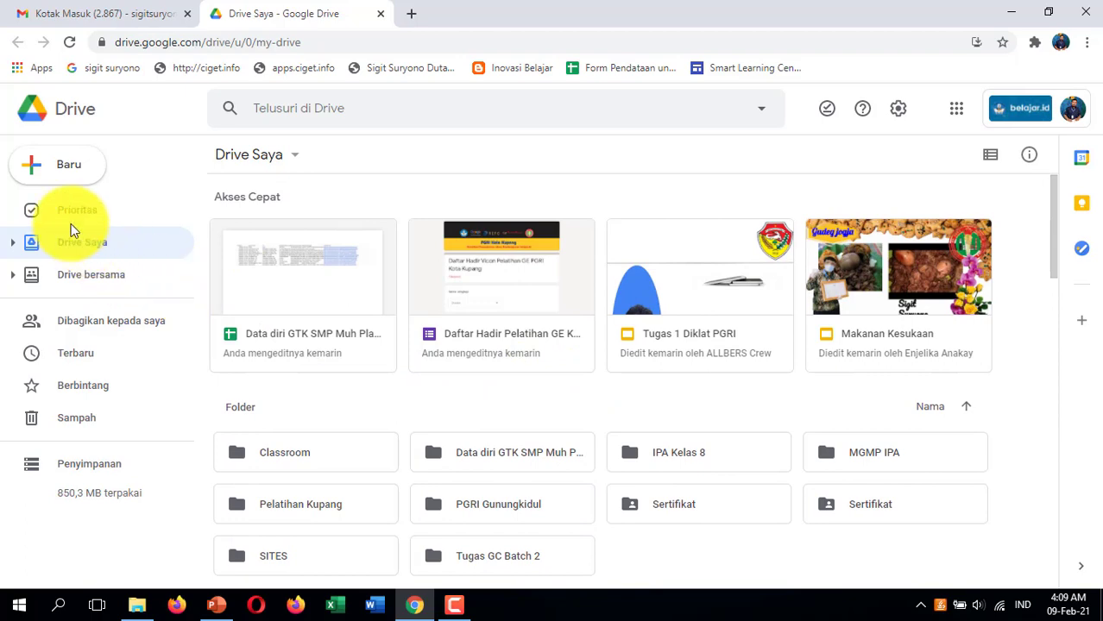
Create a folder named "Google Formulir" in Drive Saya and open it
click(37, 171)
click(62, 170)
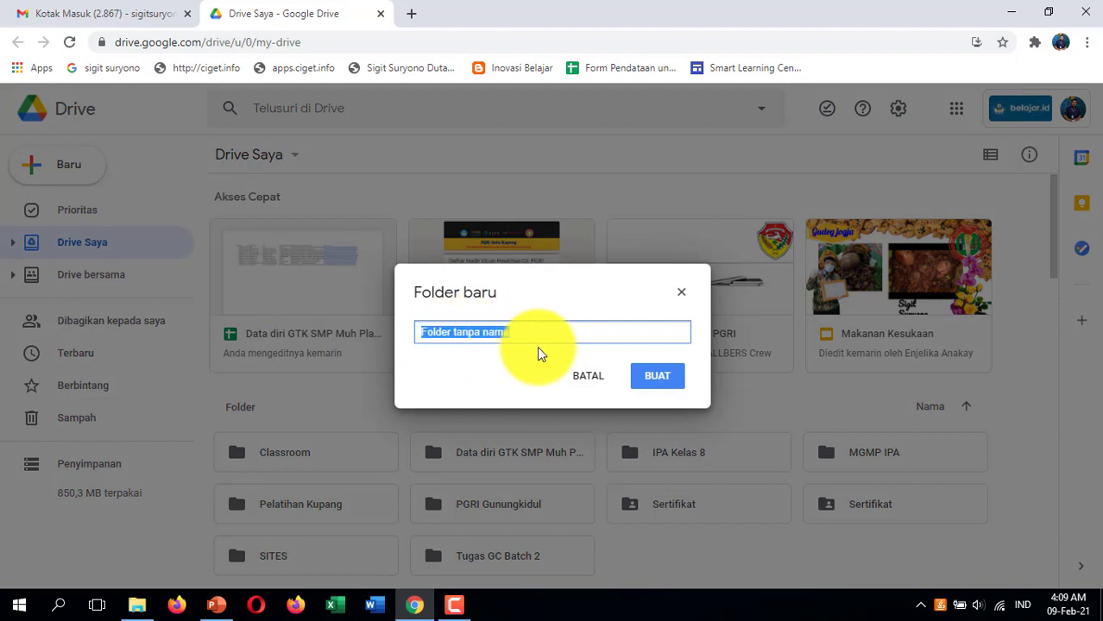
text(Google)
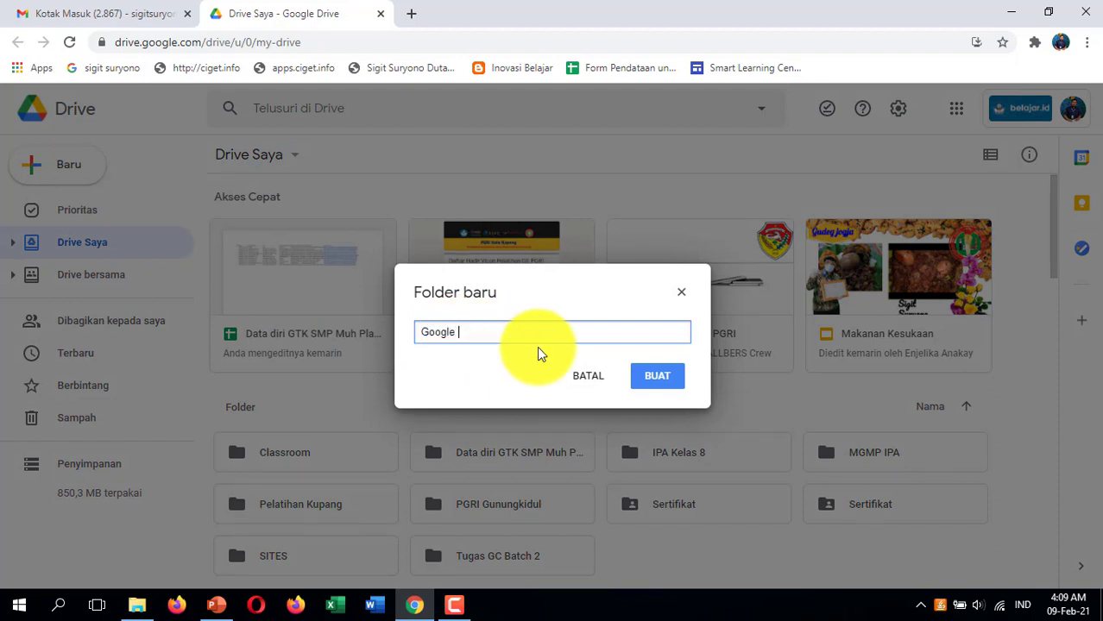
text( D)
key(BackSpace)
text(Formulir)
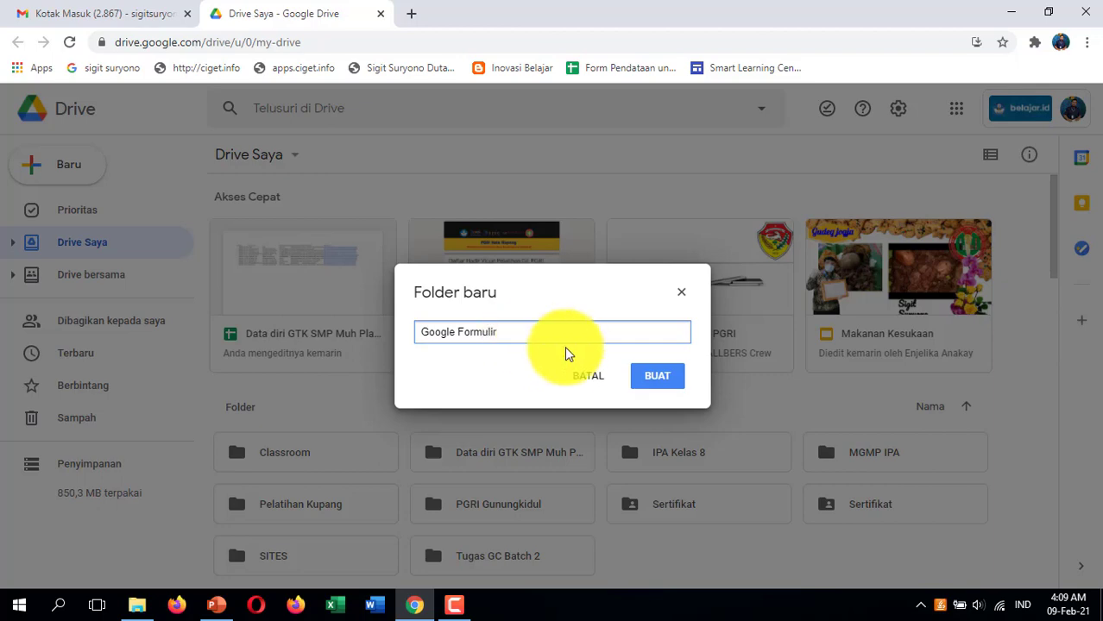
click(643, 377)
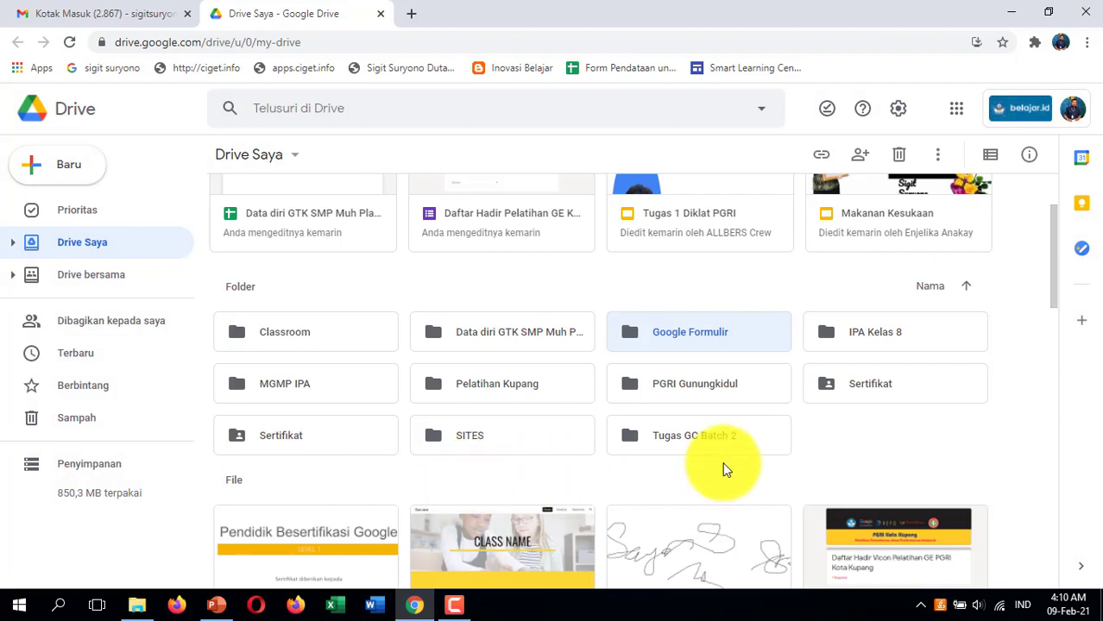
double_click(713, 333)
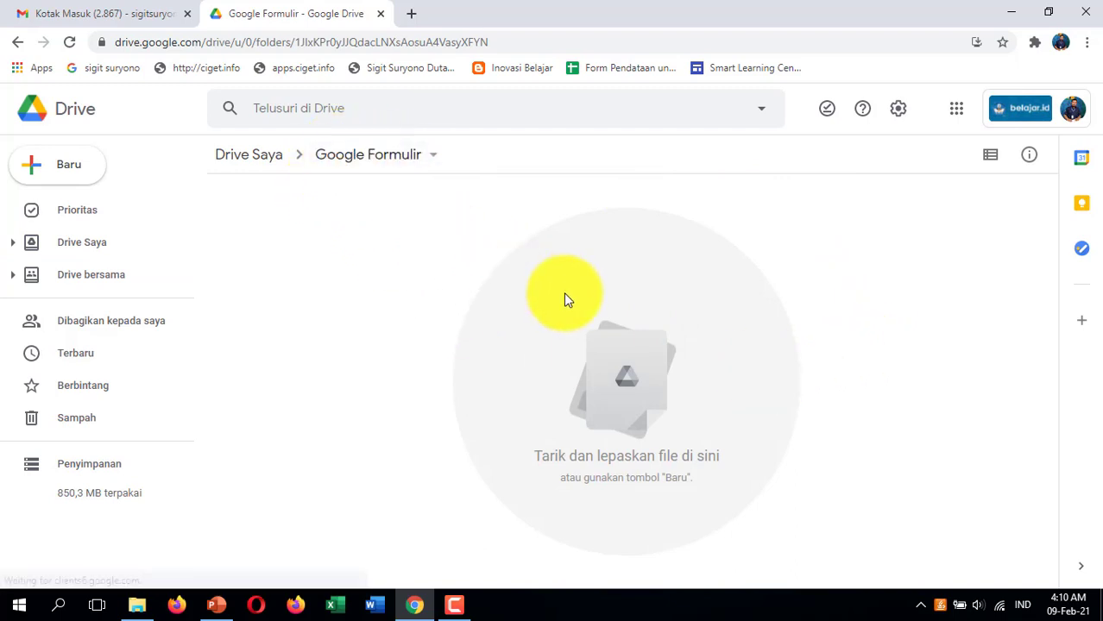
click(55, 168)
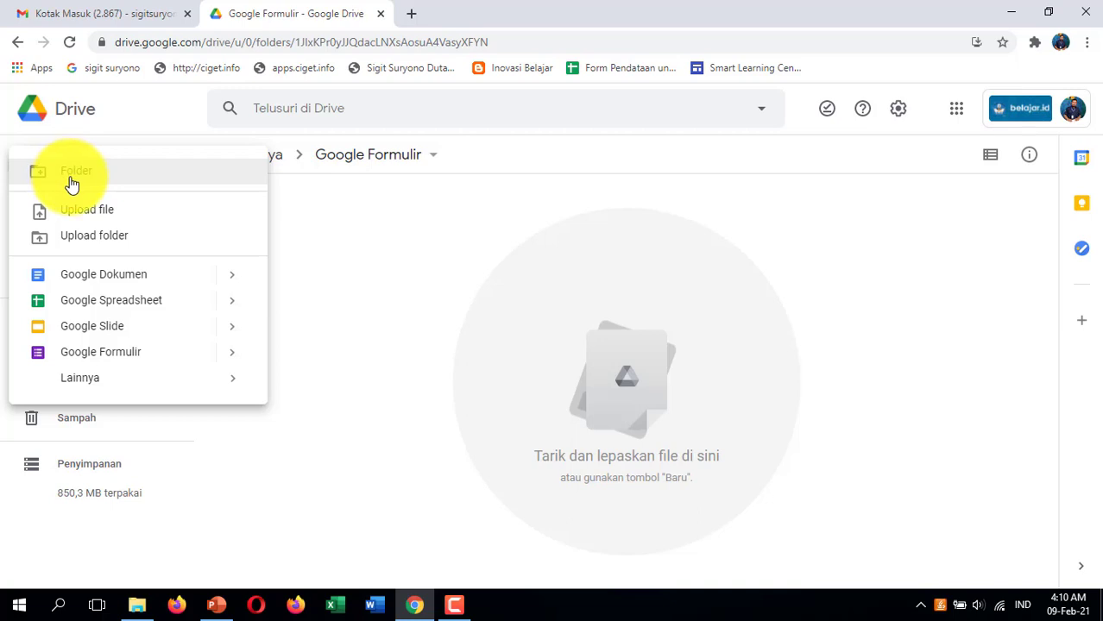
click(464, 287)
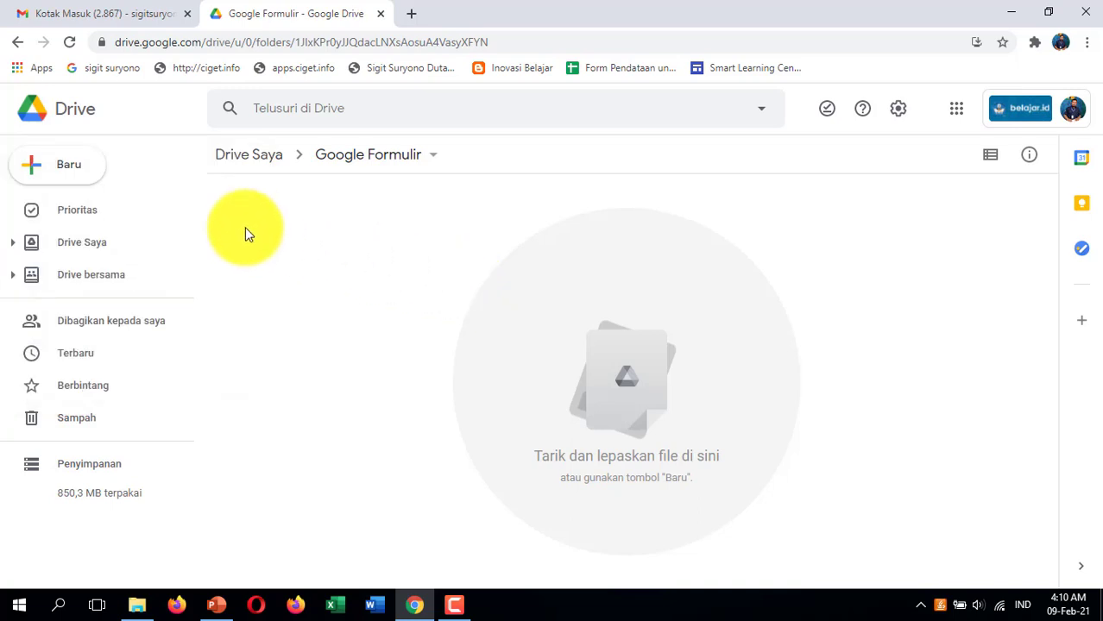
click(25, 171)
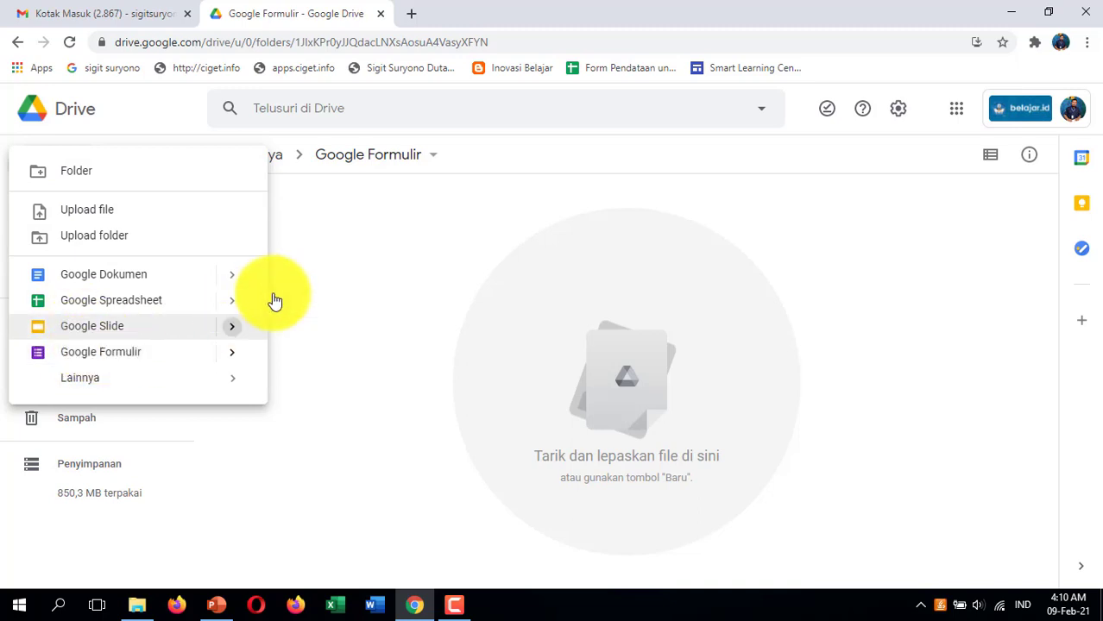
click(382, 237)
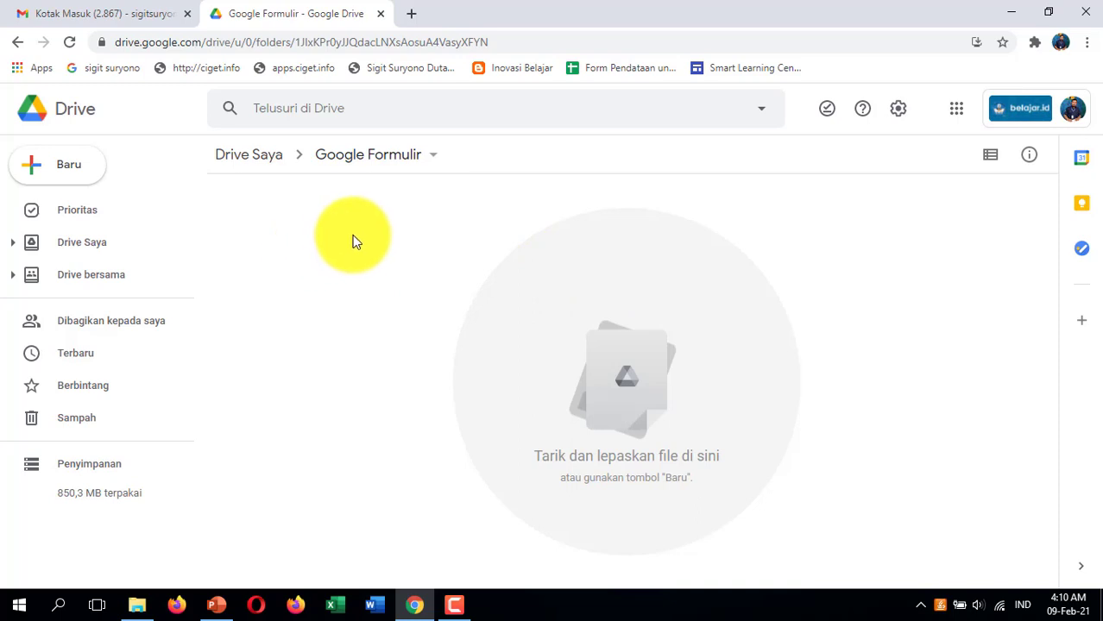
right_click(370, 223)
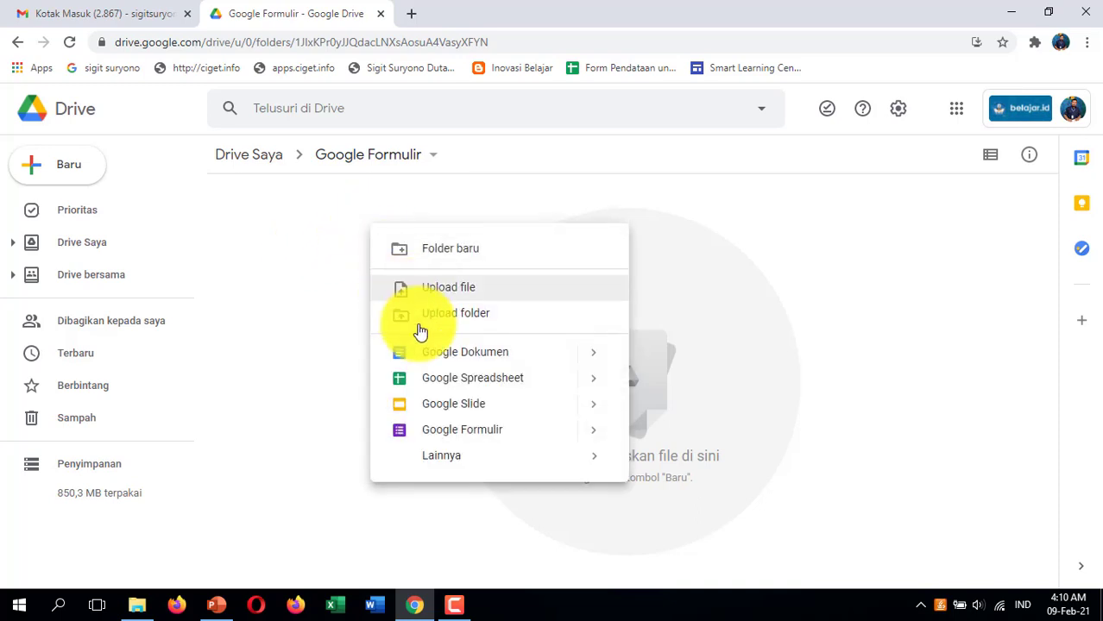
click(315, 321)
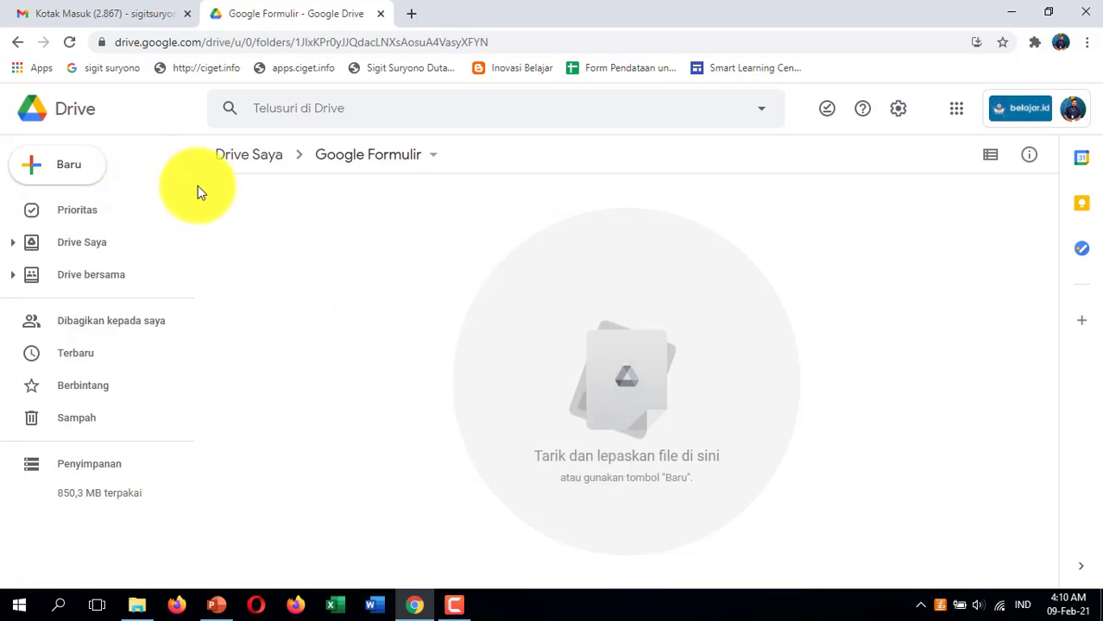
Create a blank Google Form in the Google Formulir folder and set its title and file name to "Daftar Hadir"
click(30, 176)
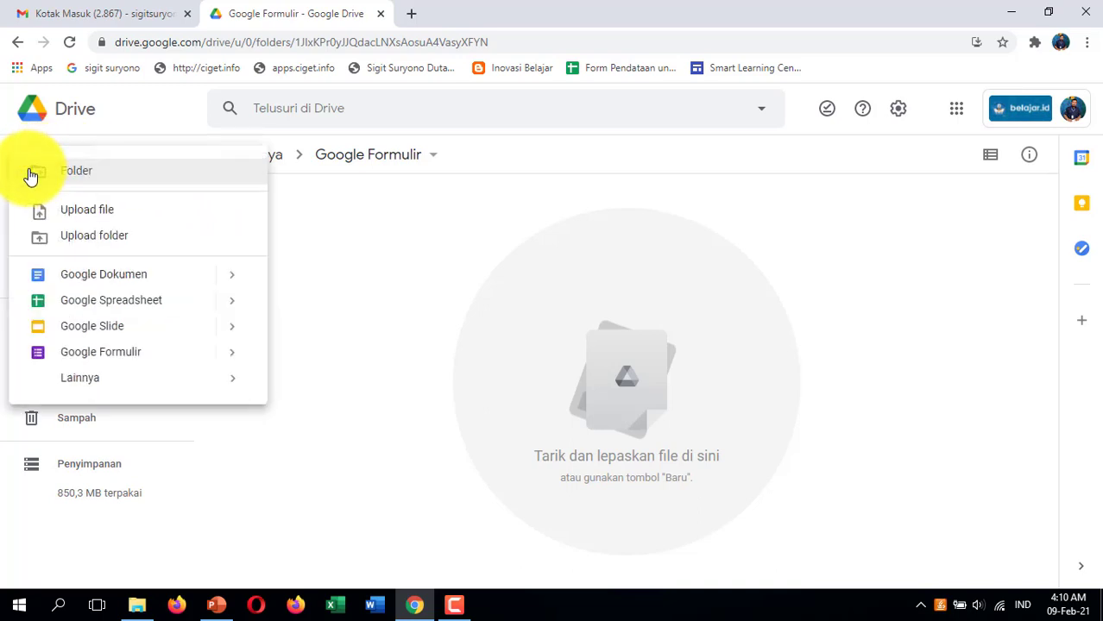
click(127, 356)
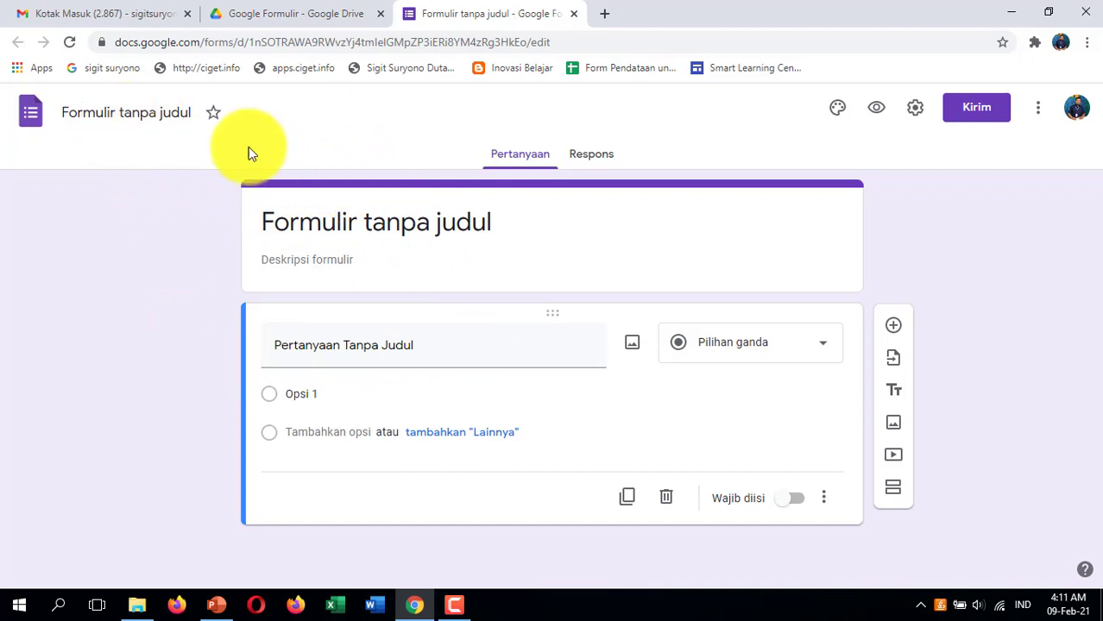
click(116, 112)
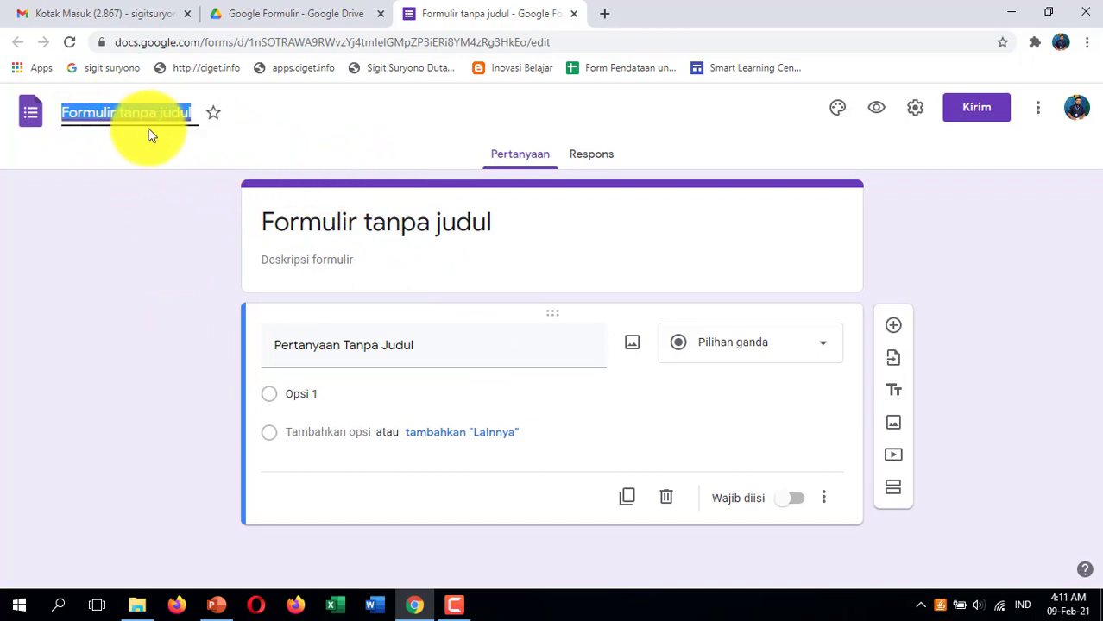
click(320, 224)
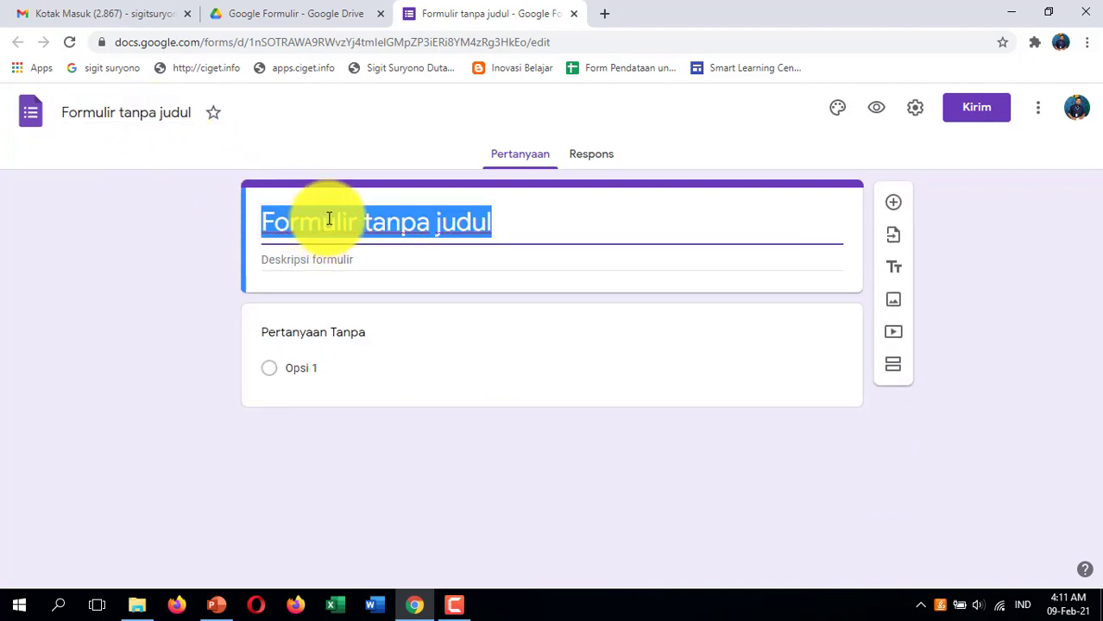
text(Daftar Hadir)
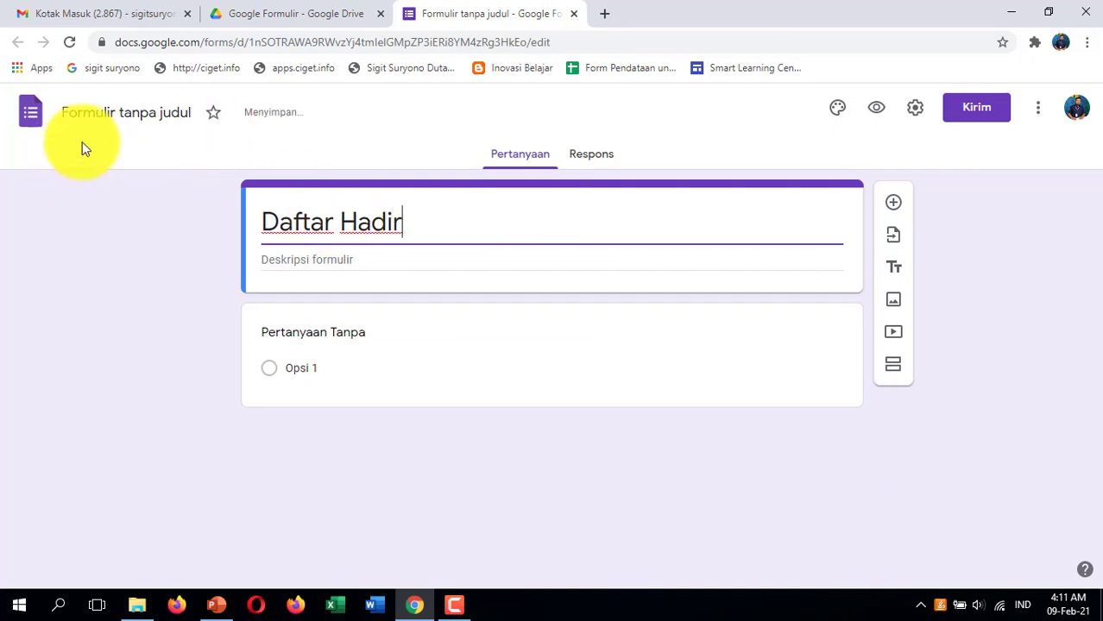
click(113, 114)
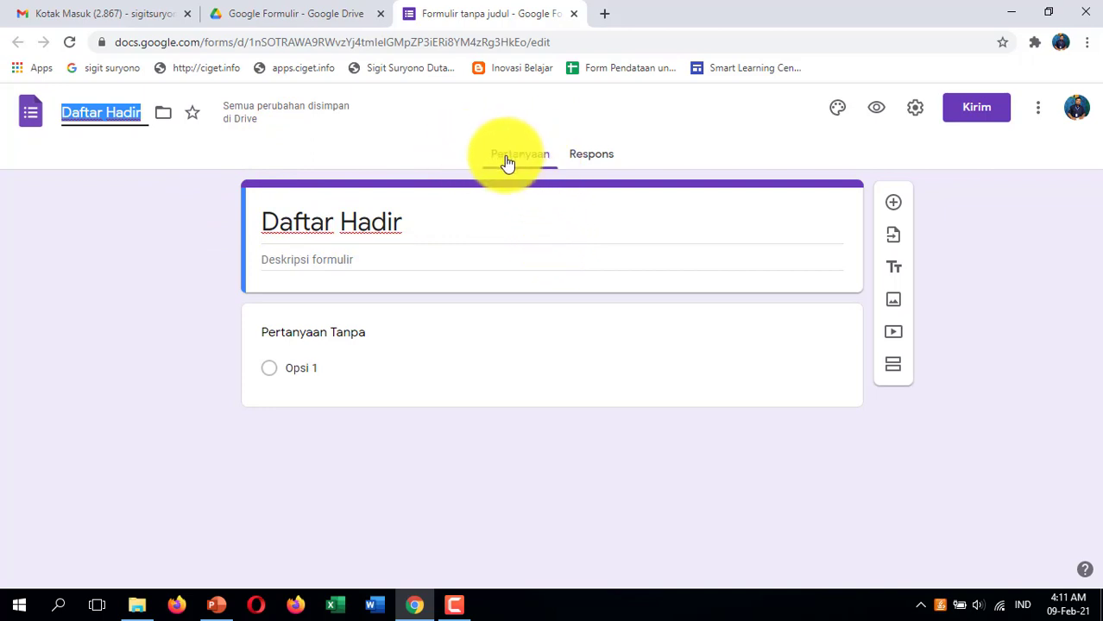
Examine the form's responses view and return to its questions
click(592, 155)
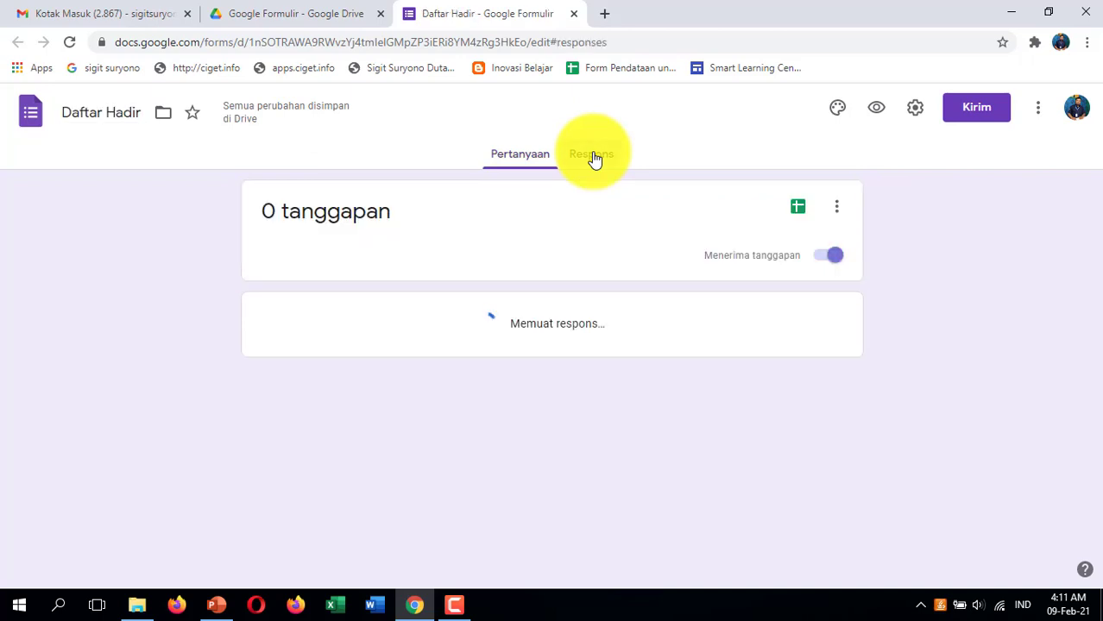
click(518, 160)
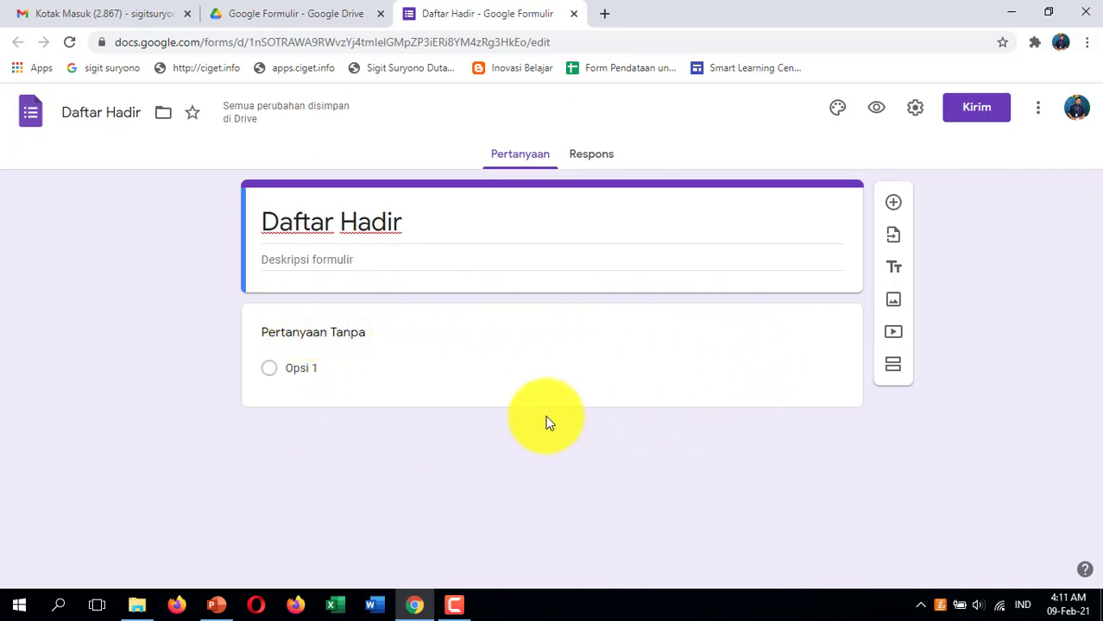
click(594, 155)
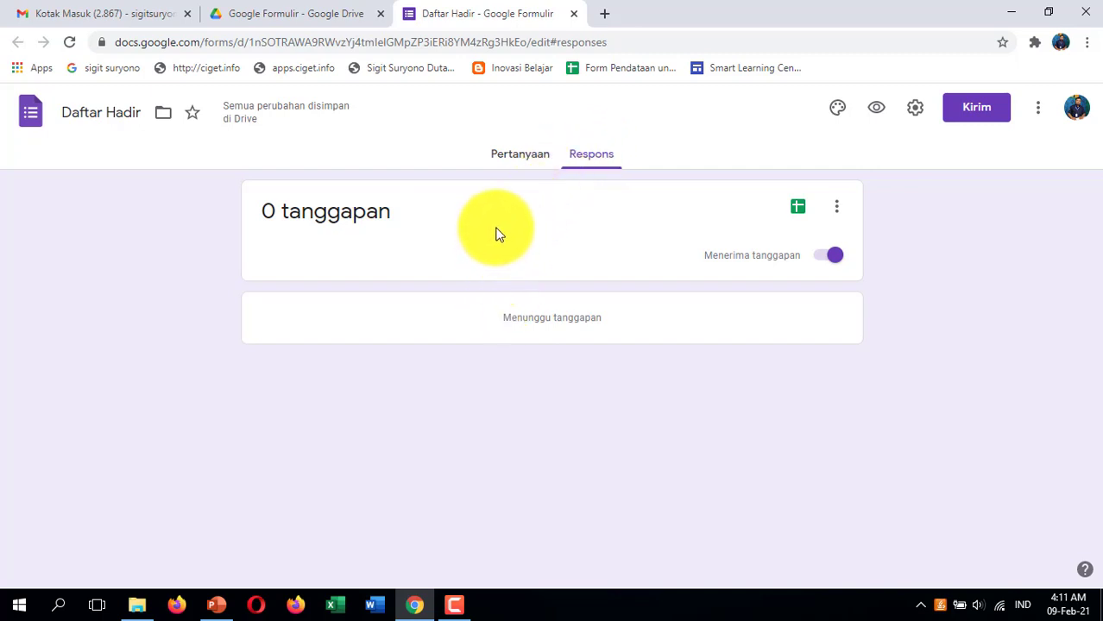
click(519, 160)
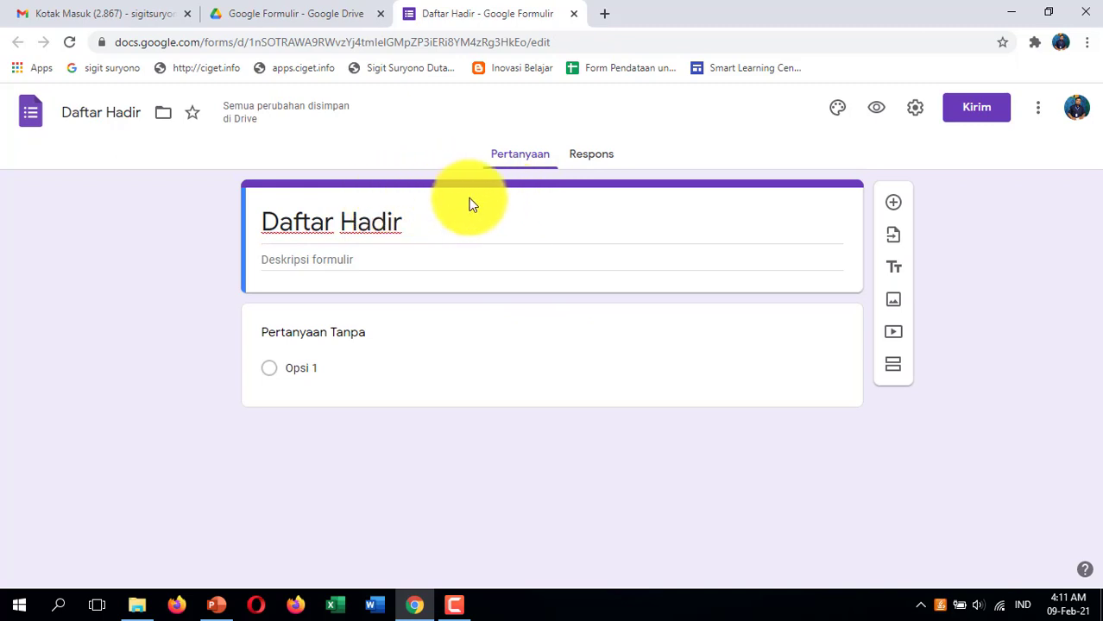
Insert the header image of an open book with heart-shaped pages from the Kantor dan Sekolah theme images
click(833, 113)
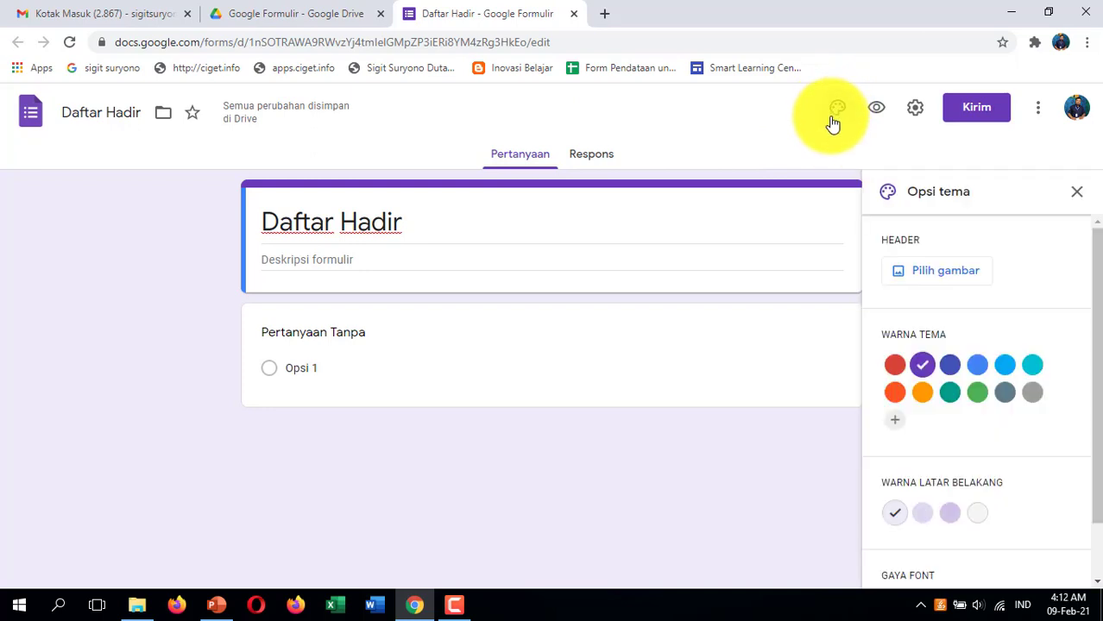
scroll(964, 237, down, 2)
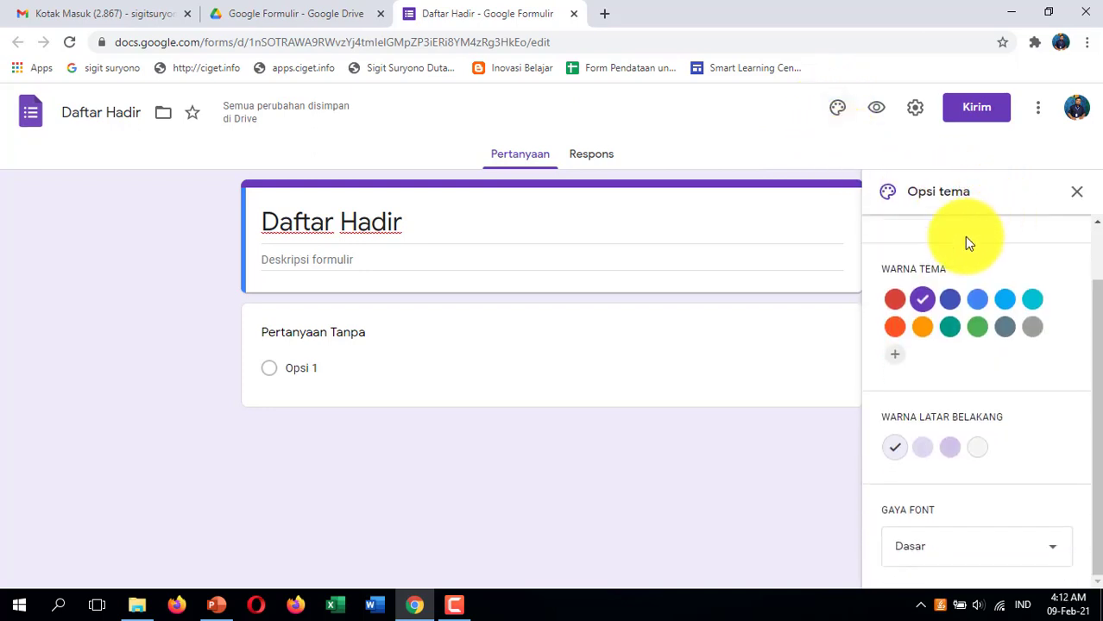
scroll(919, 242, up, 2)
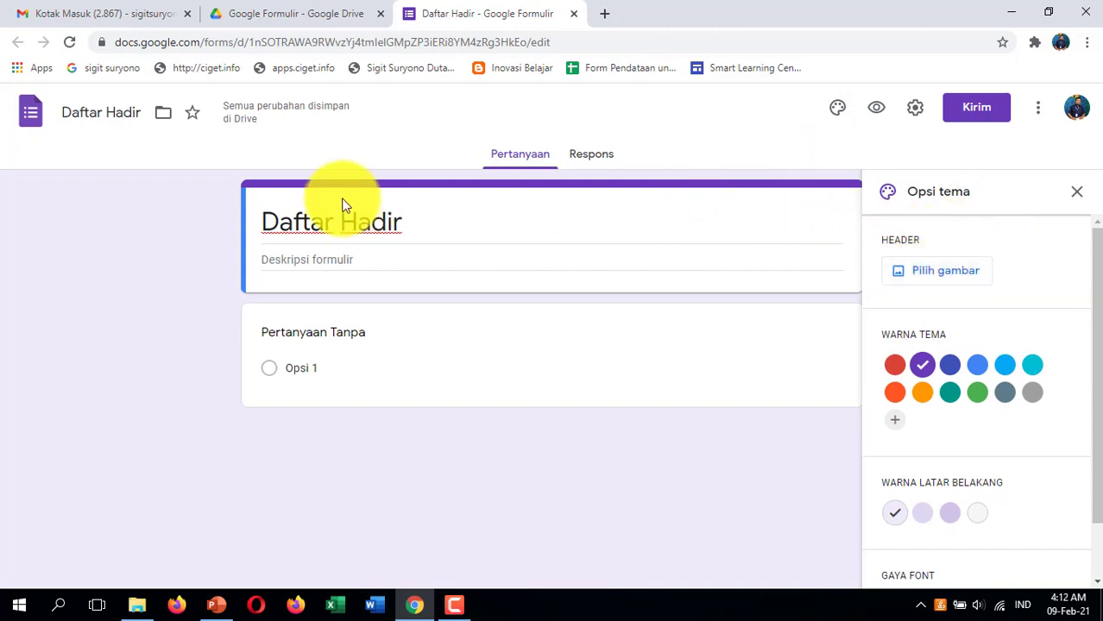
click(955, 277)
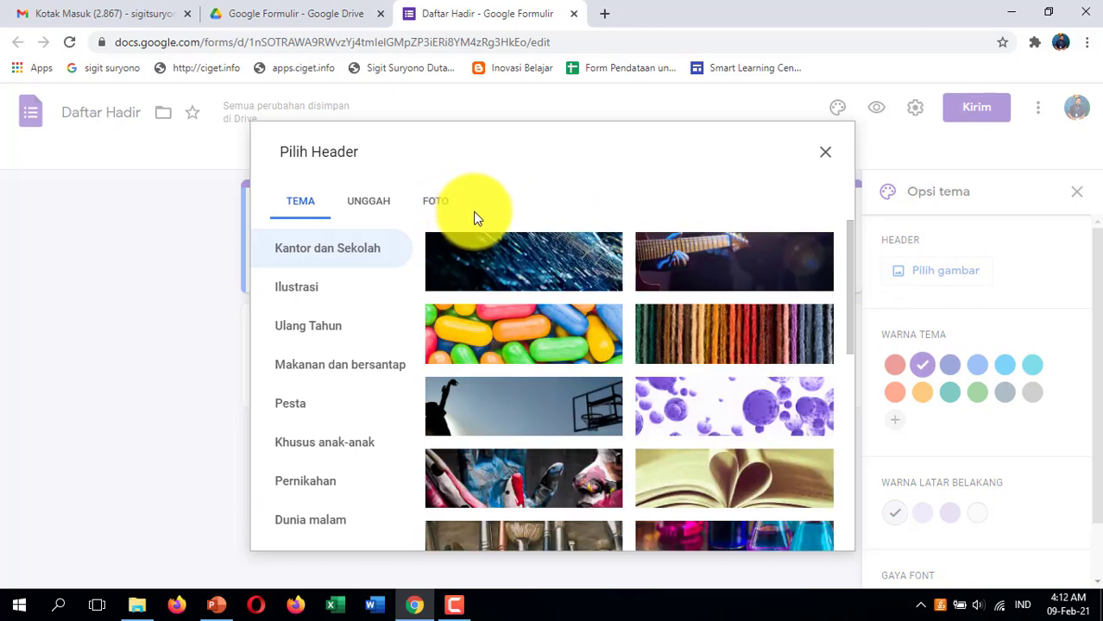
scroll(544, 254, down, 5)
scroll(599, 263, down, 3)
scroll(599, 262, up, 4)
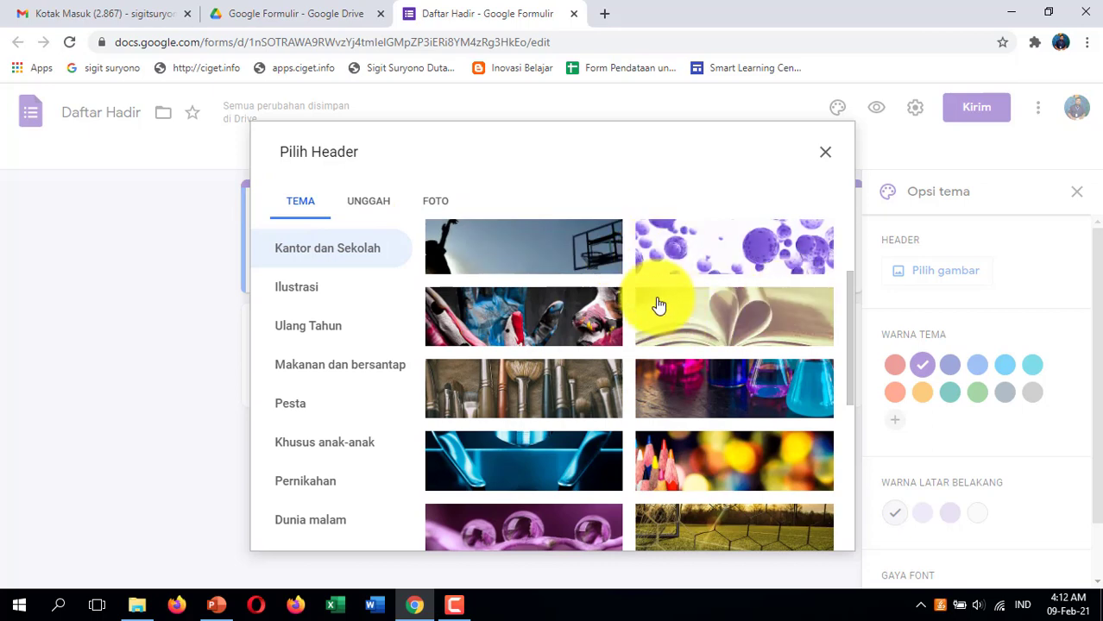
scroll(768, 354, down, 1)
scroll(768, 354, down, 3)
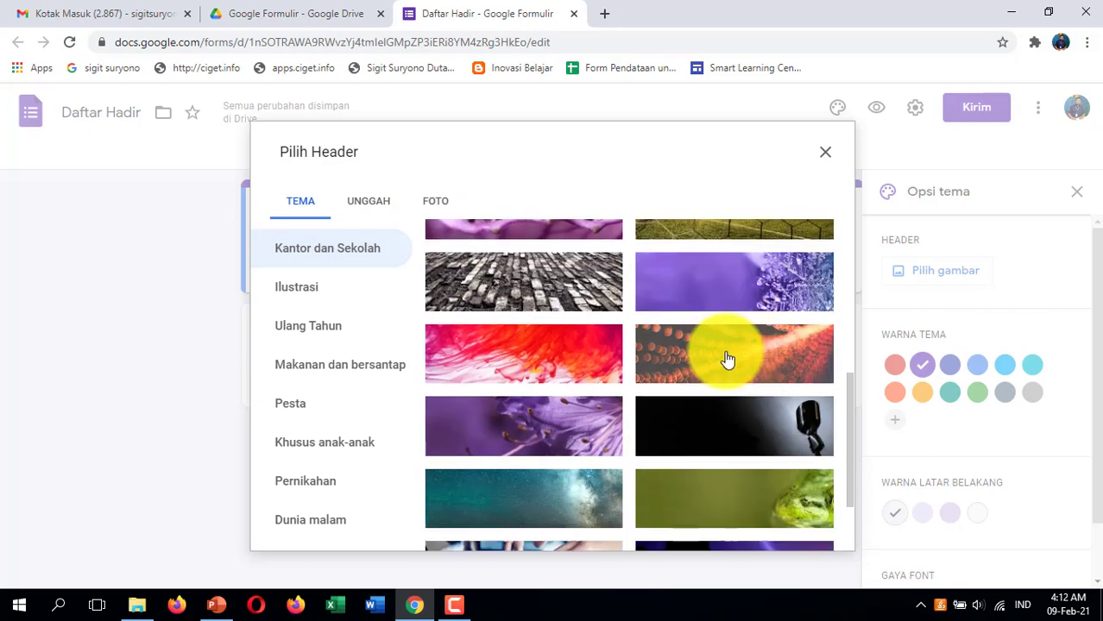
scroll(640, 308, up, 2)
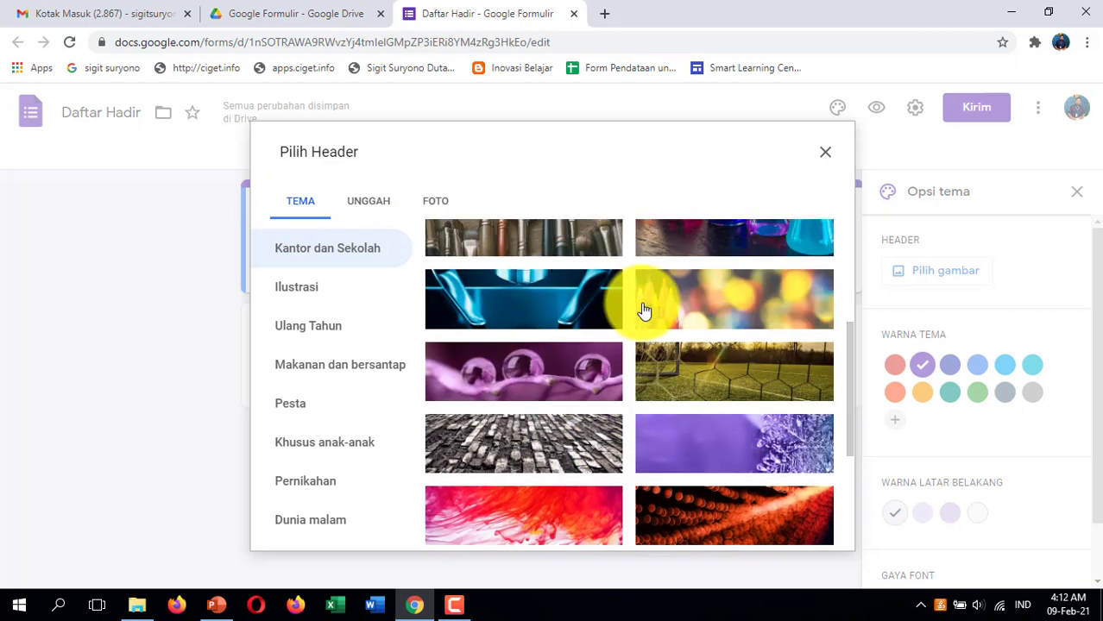
scroll(682, 313, up, 2)
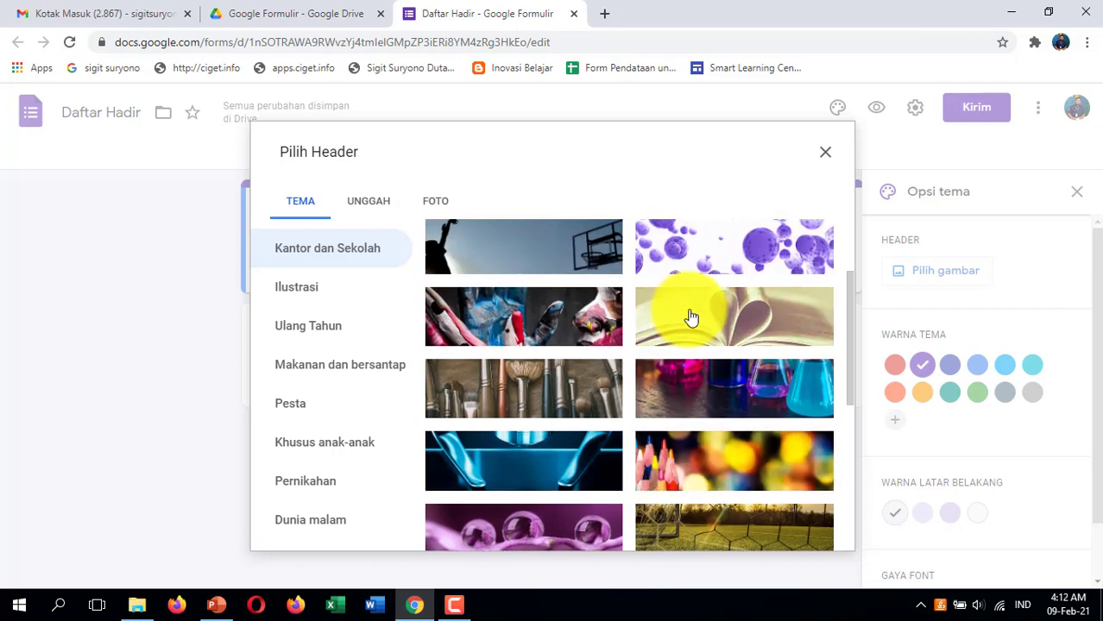
click(660, 319)
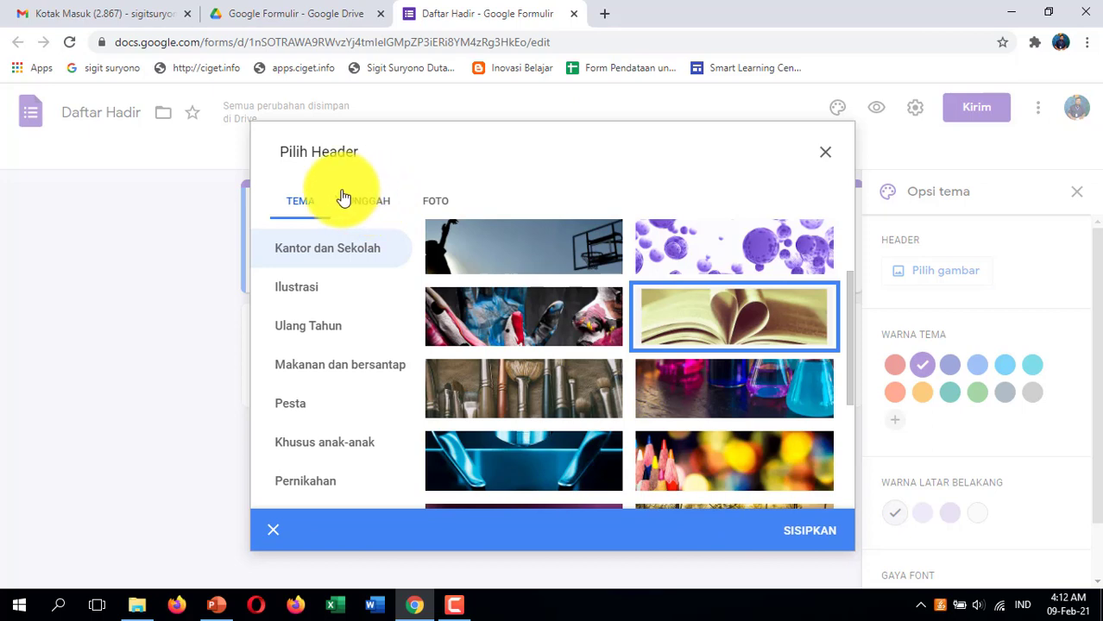
click(795, 531)
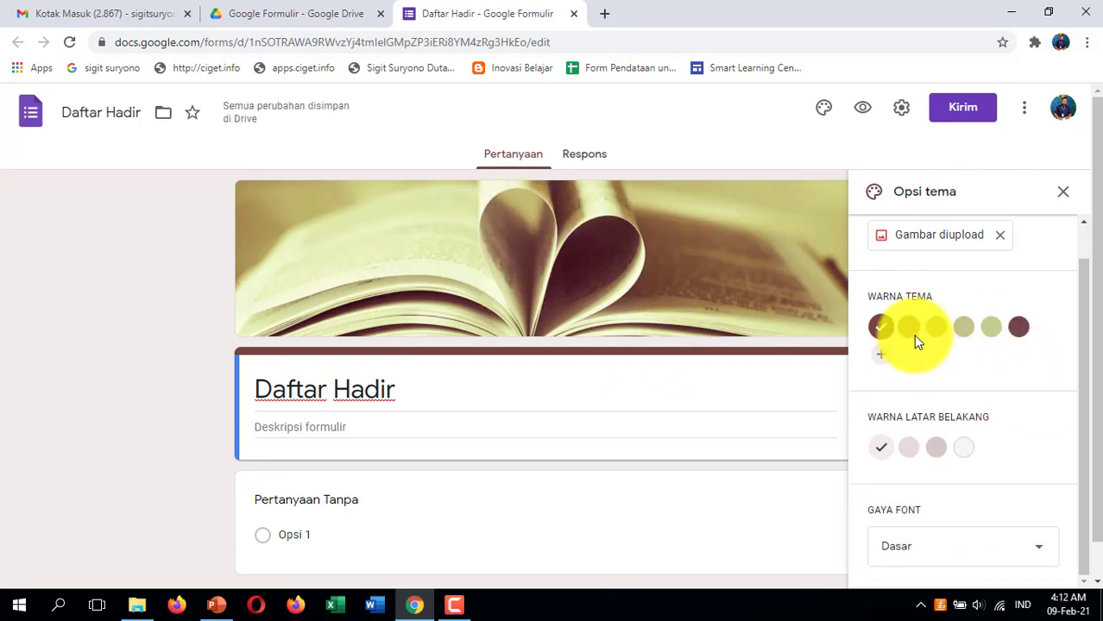
Try several theme colours, settle on the last dark maroon swatch, and close the theme options
click(911, 331)
click(936, 332)
click(1020, 328)
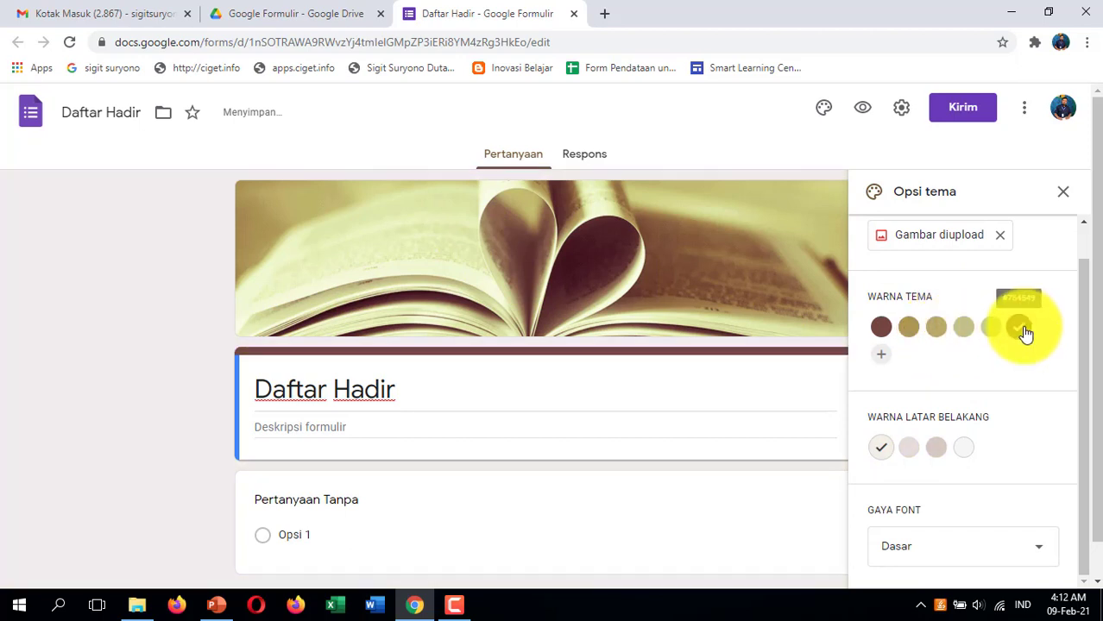
scroll(1018, 345, down, 1)
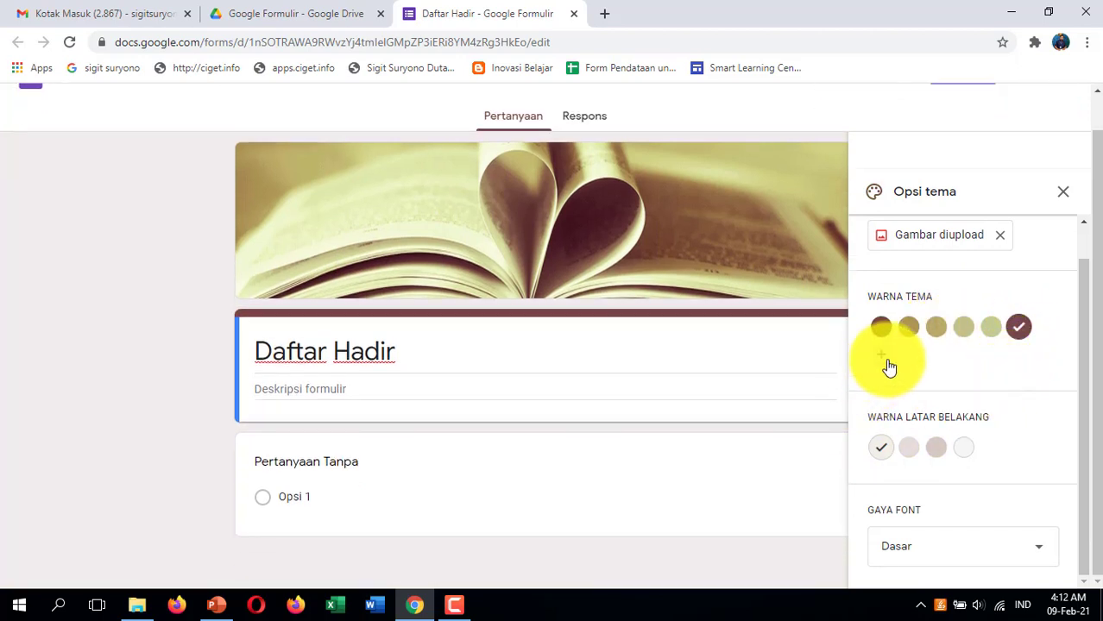
scroll(898, 362, up, 1)
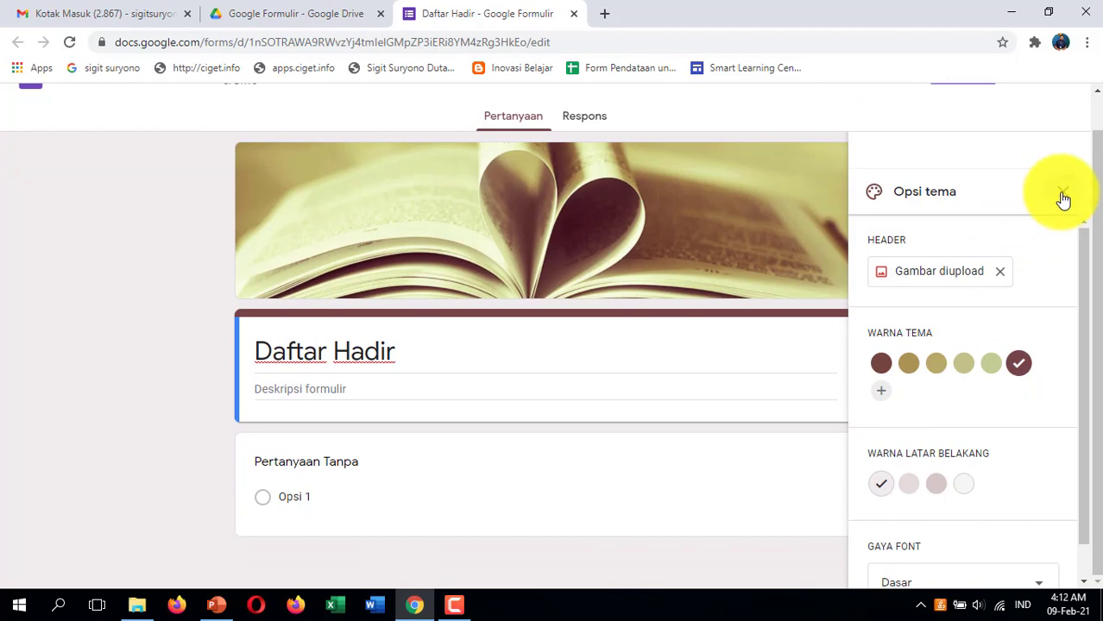
click(1062, 193)
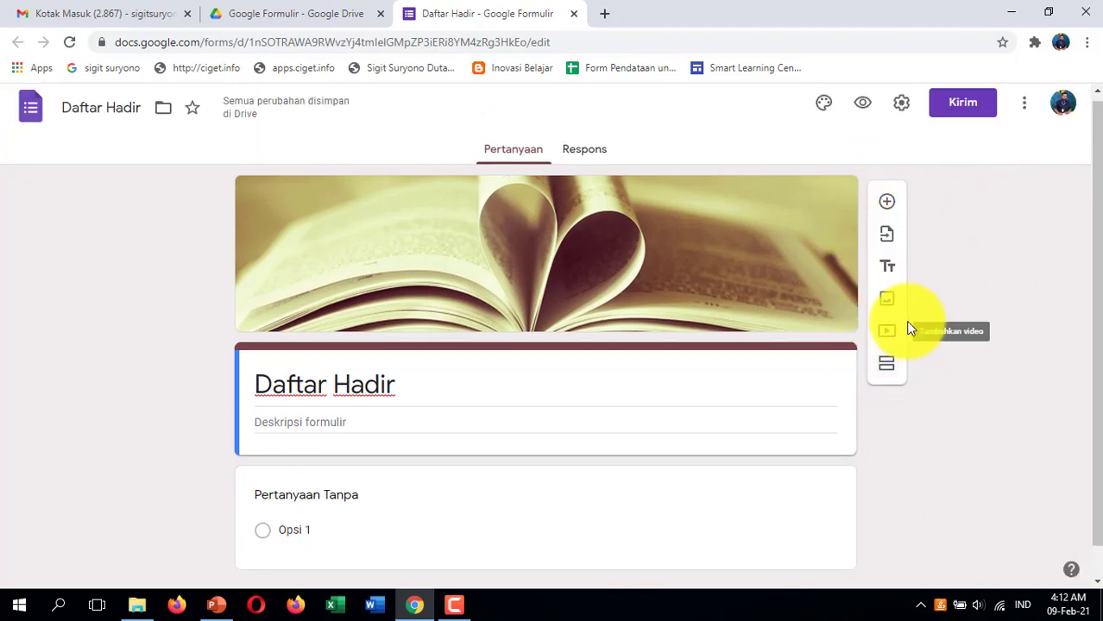
Look at the forms available for importing questions, preview the Daftar Hadir form, and return to its editor
click(888, 238)
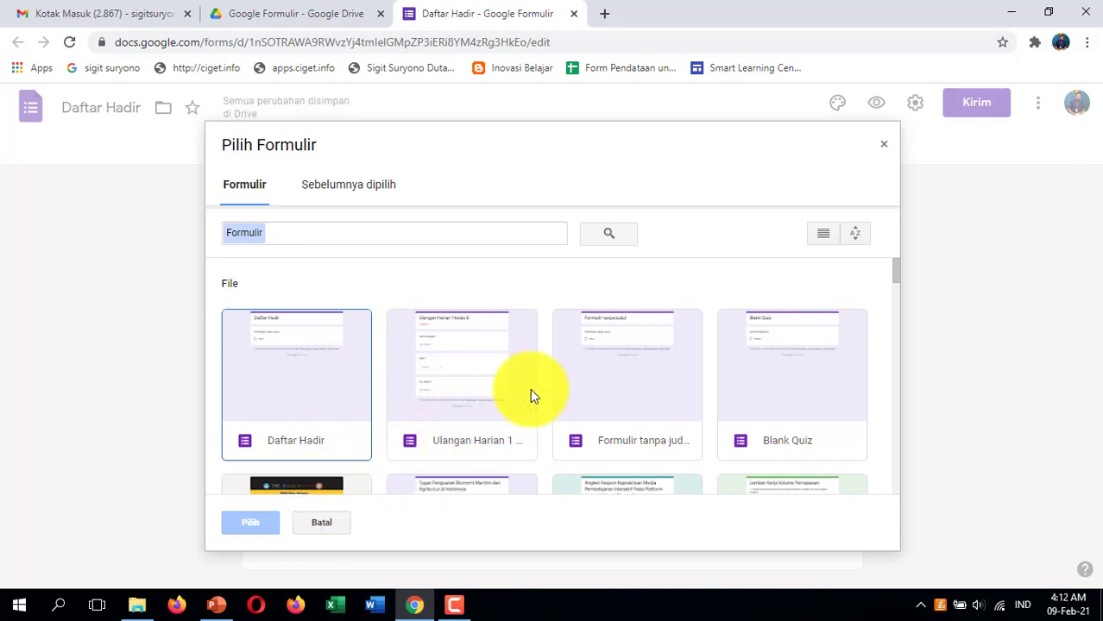
click(885, 148)
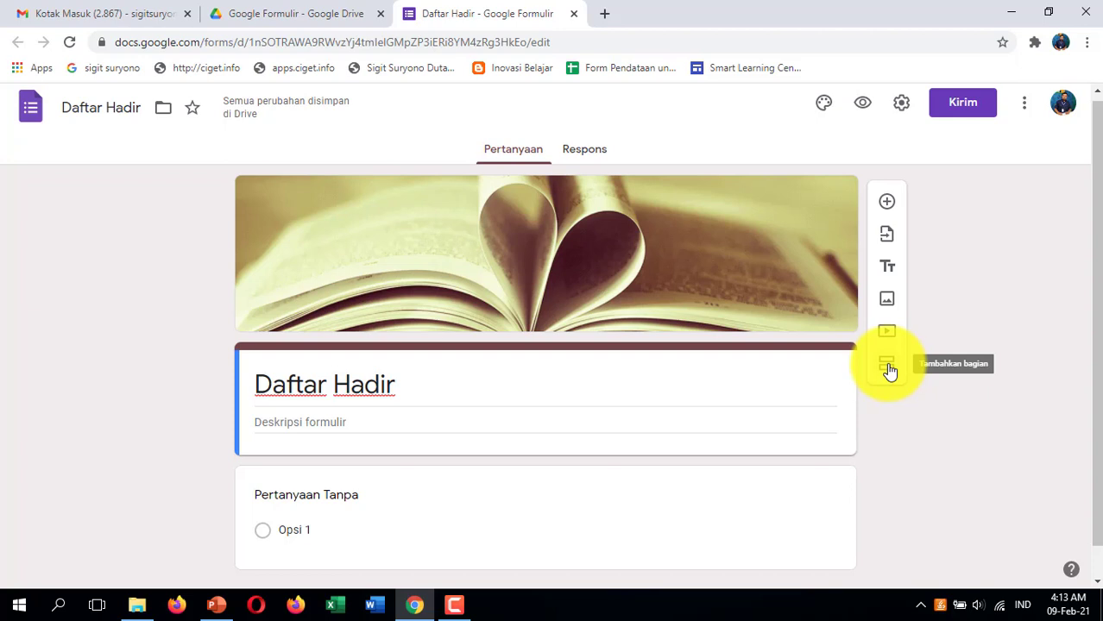
click(864, 113)
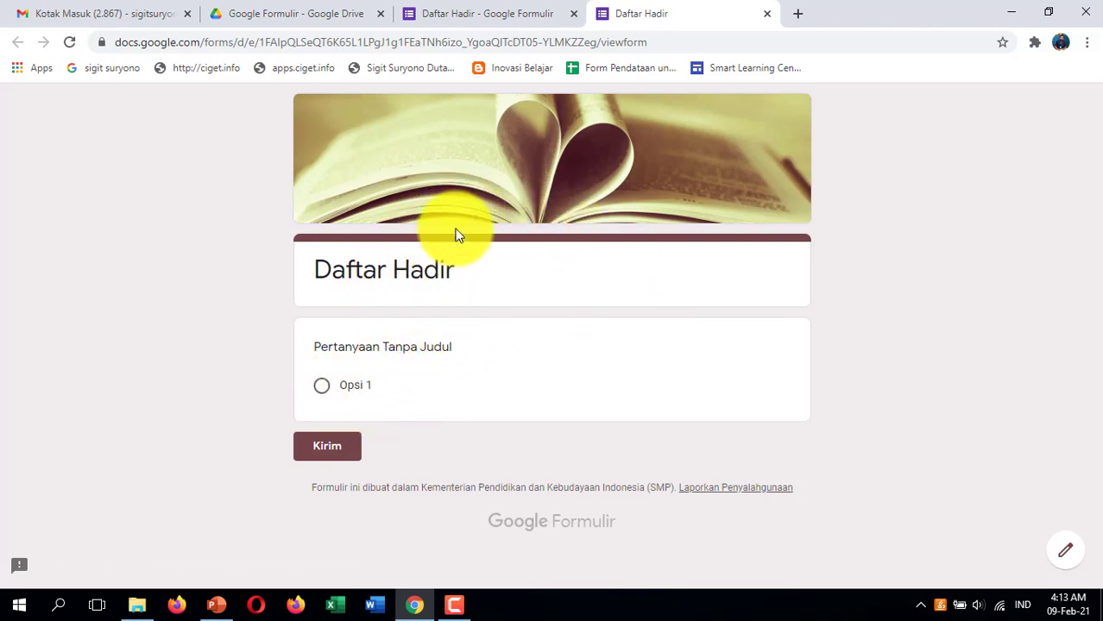
click(509, 15)
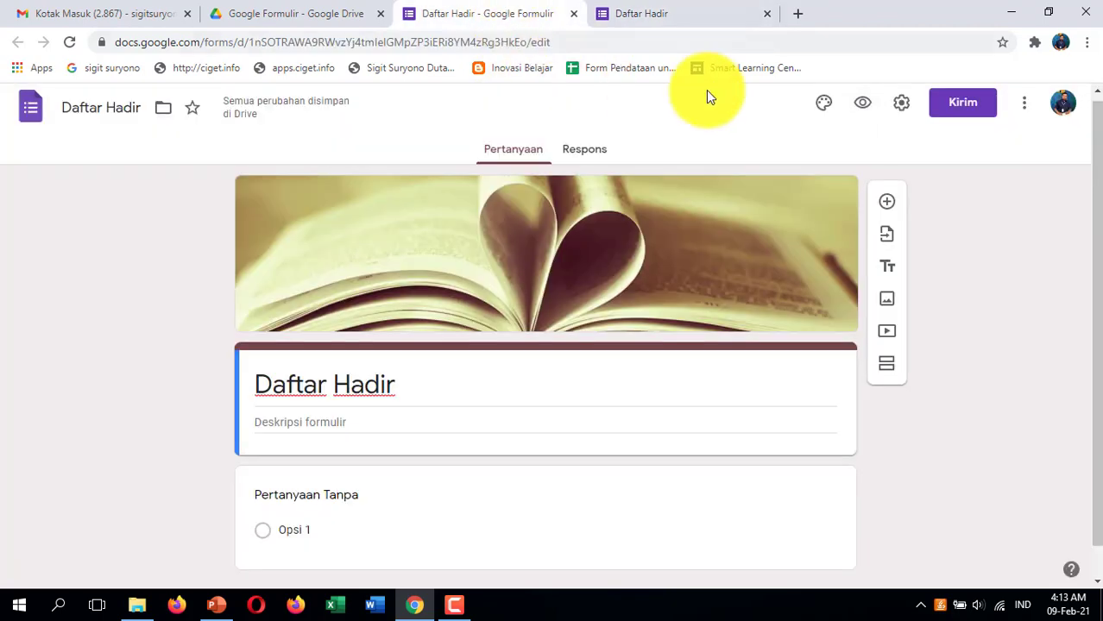
In the form's general settings, turn off the restriction to Kementerian Pendidikan dan Kebudayaan Indonesia (SMP) users and trusted organisations
click(901, 108)
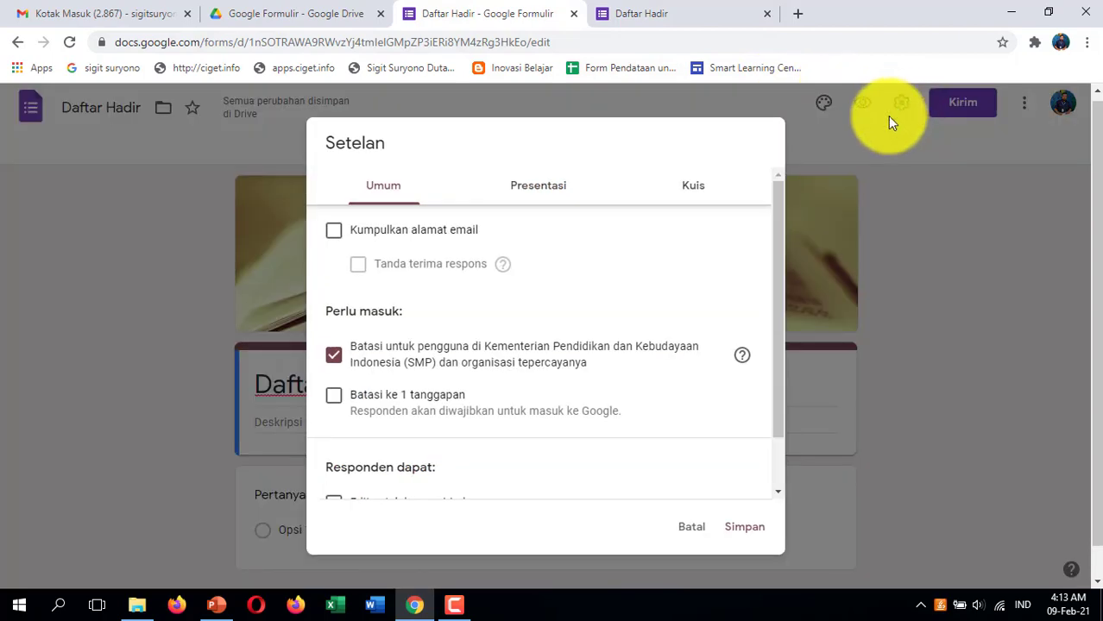
mouse_move(780, 209)
mouse_down()
mouse_move(781, 303)
mouse_move(777, 191)
mouse_up()
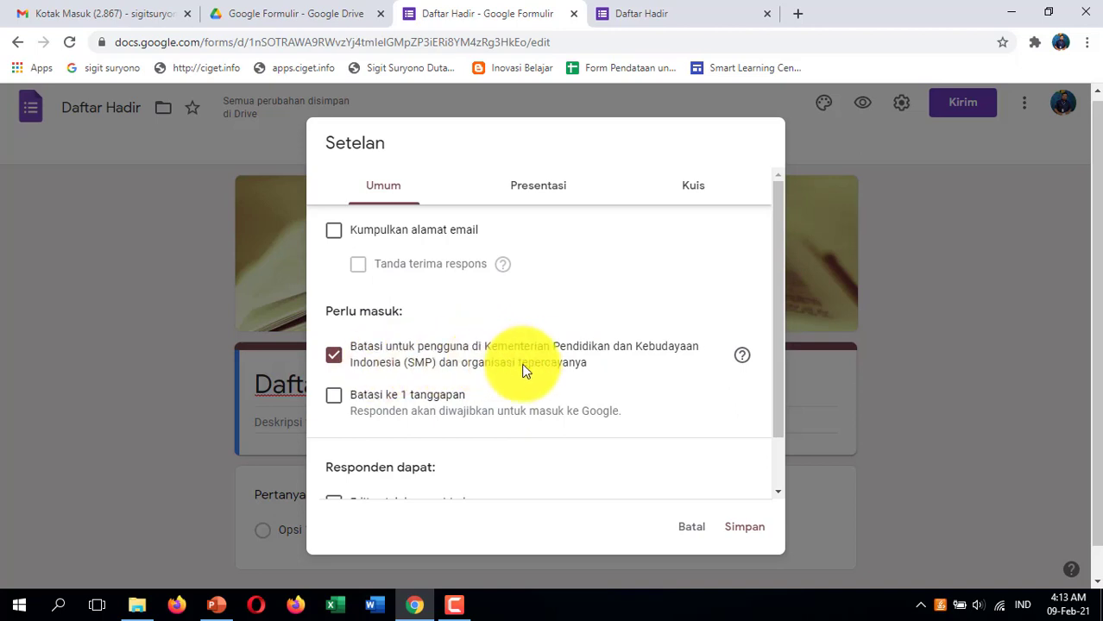
scroll(435, 346, down, 2)
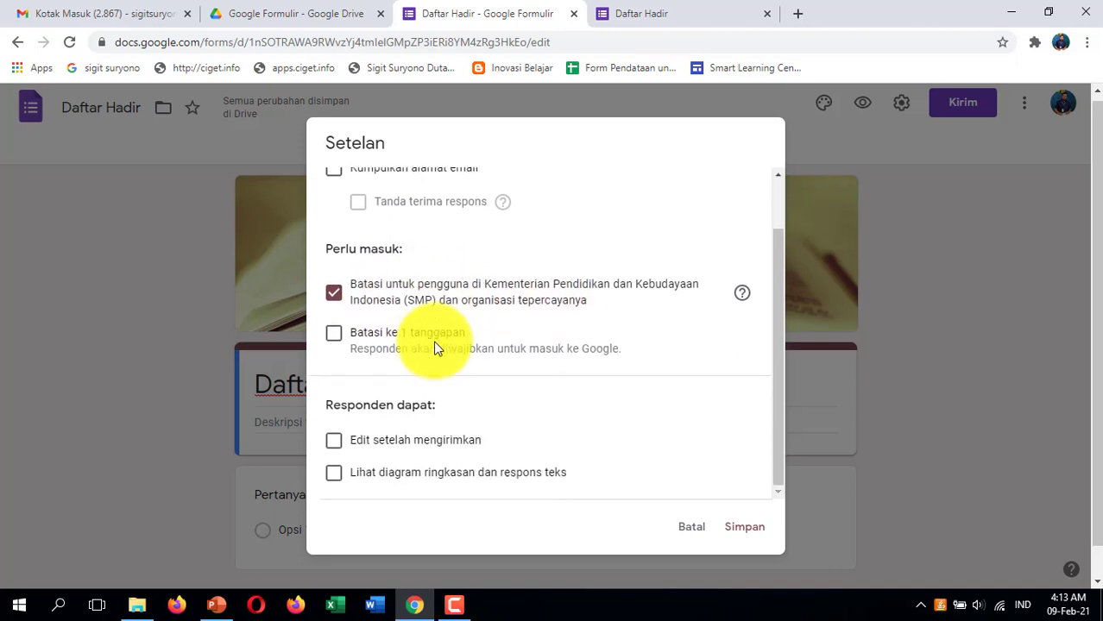
click(335, 300)
scroll(437, 319, up, 1)
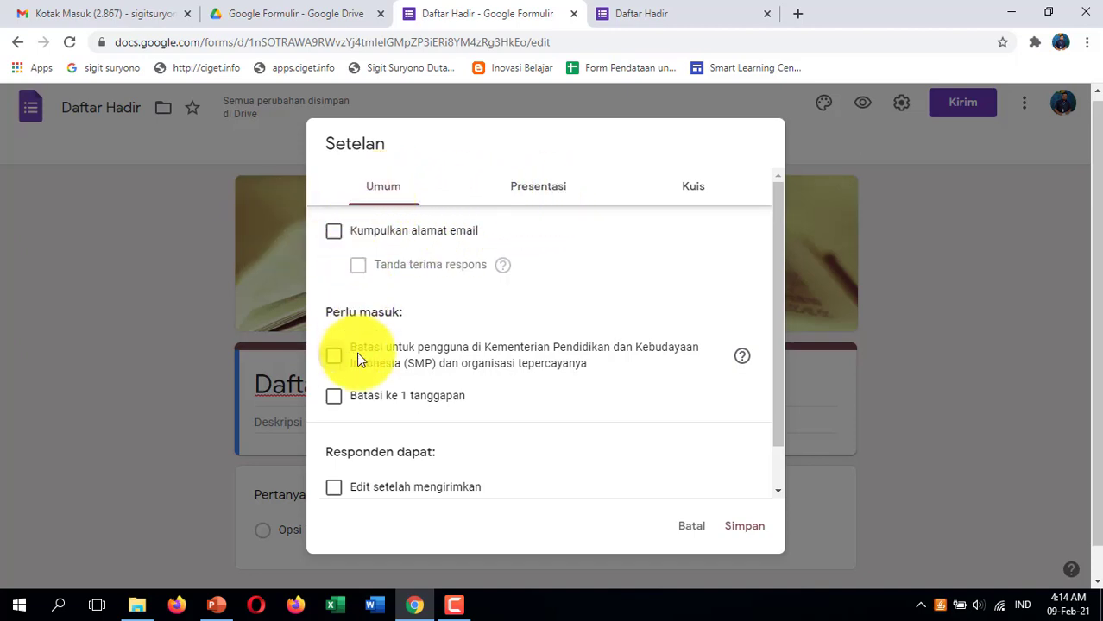
Review the Presentasi and Kuis settings and save the form settings
click(531, 192)
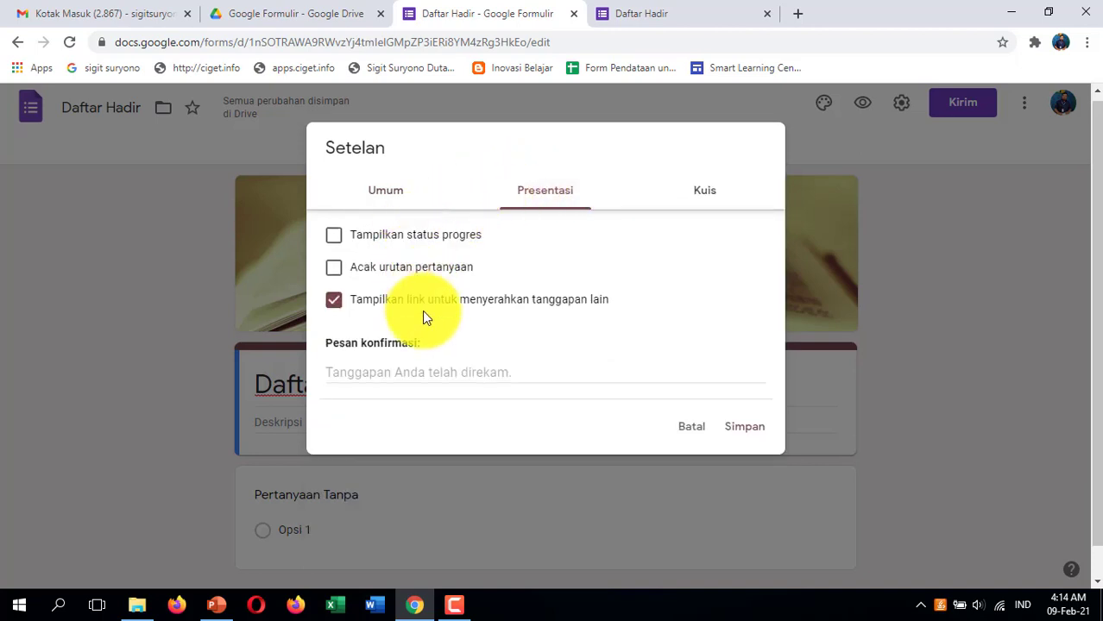
click(703, 193)
scroll(436, 307, down, 3)
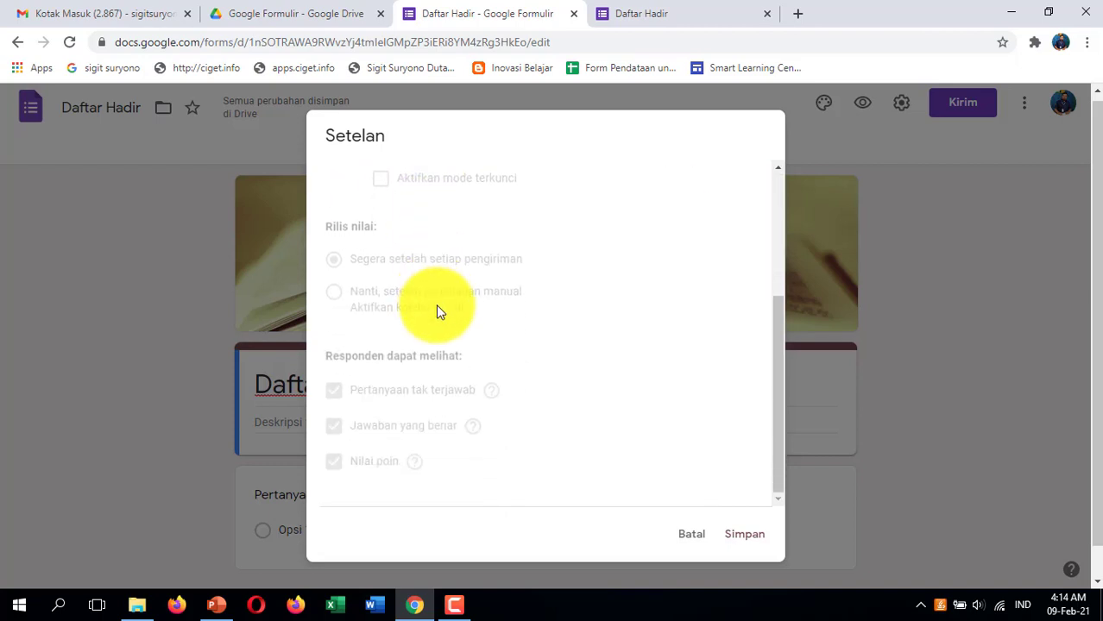
scroll(437, 303, up, 3)
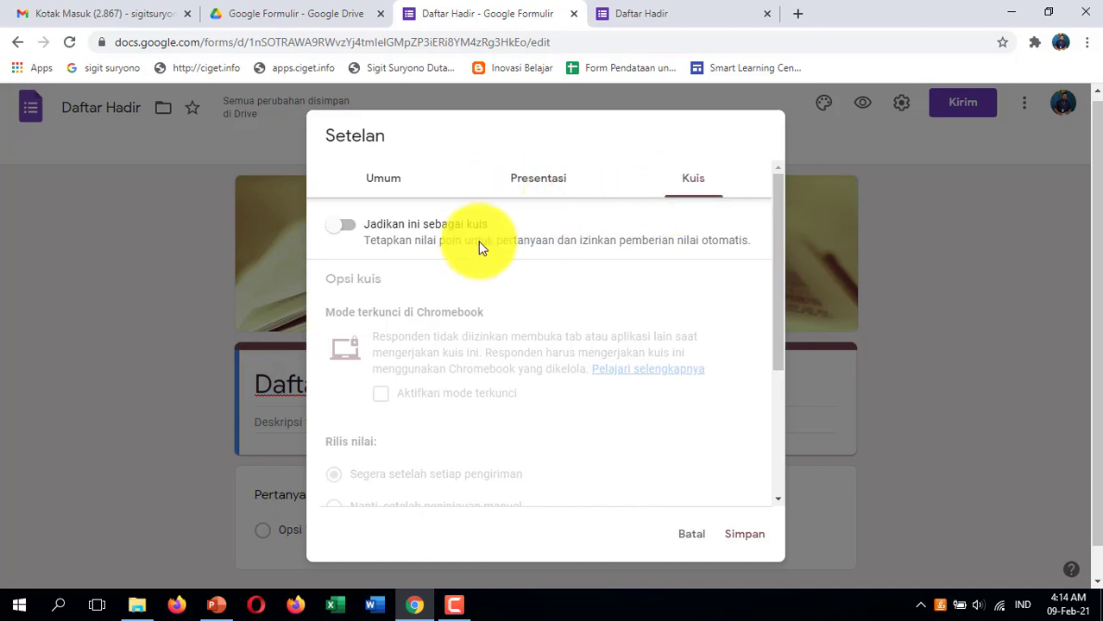
scroll(470, 288, down, 3)
scroll(480, 375, up, 3)
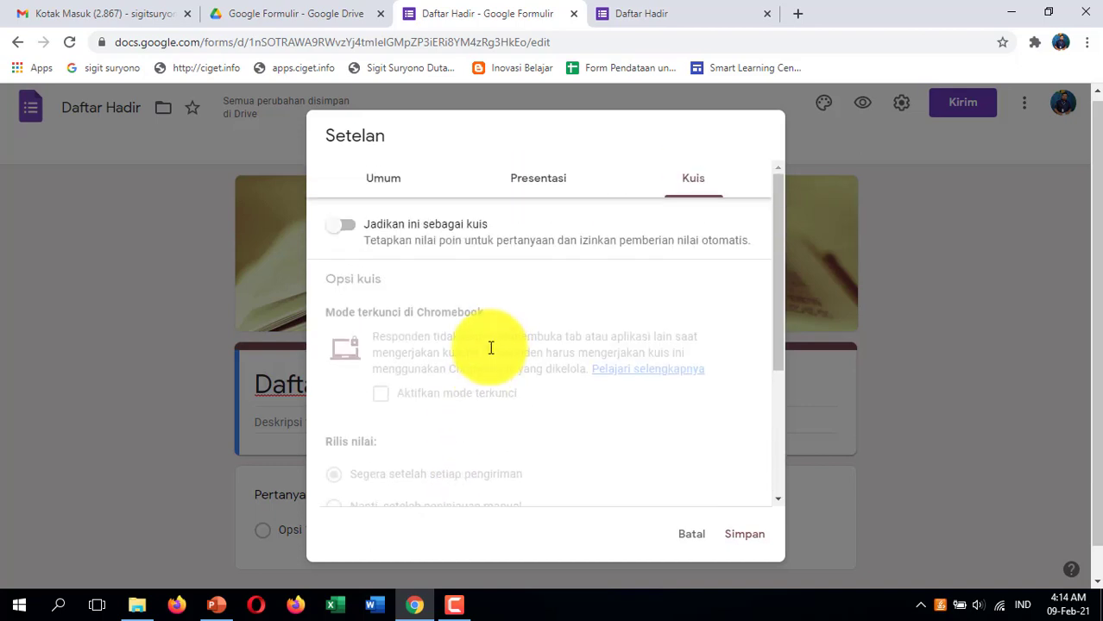
click(745, 532)
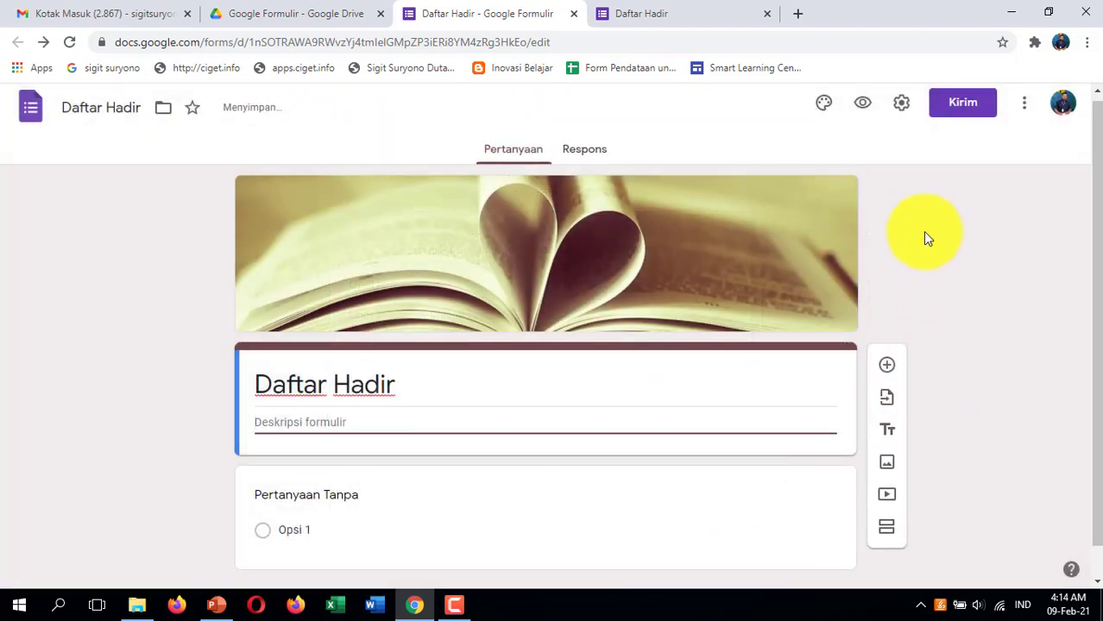
Examine the form's additional options, view the page for getting a pre-filled link, and return to the form editor
scroll(949, 200, down, 1)
scroll(949, 200, up, 2)
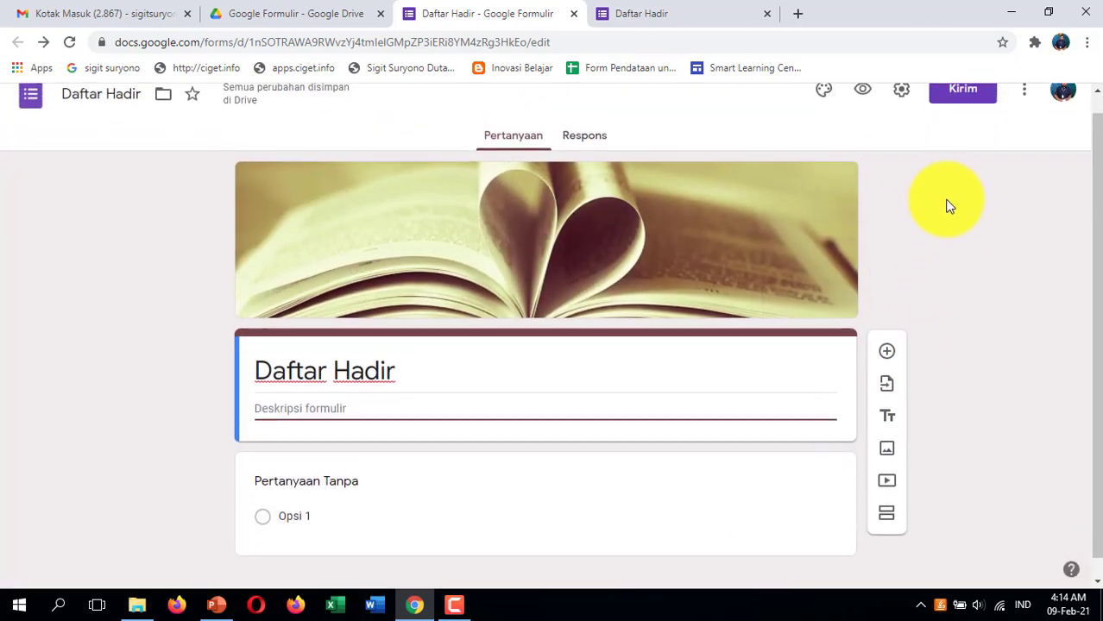
right_click(1024, 112)
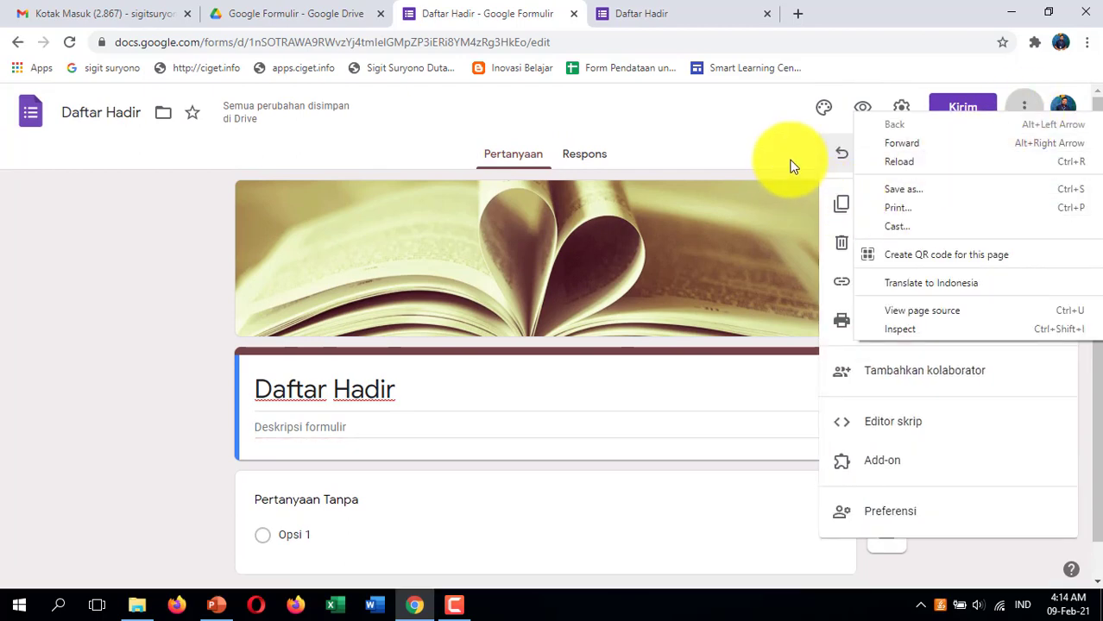
click(693, 473)
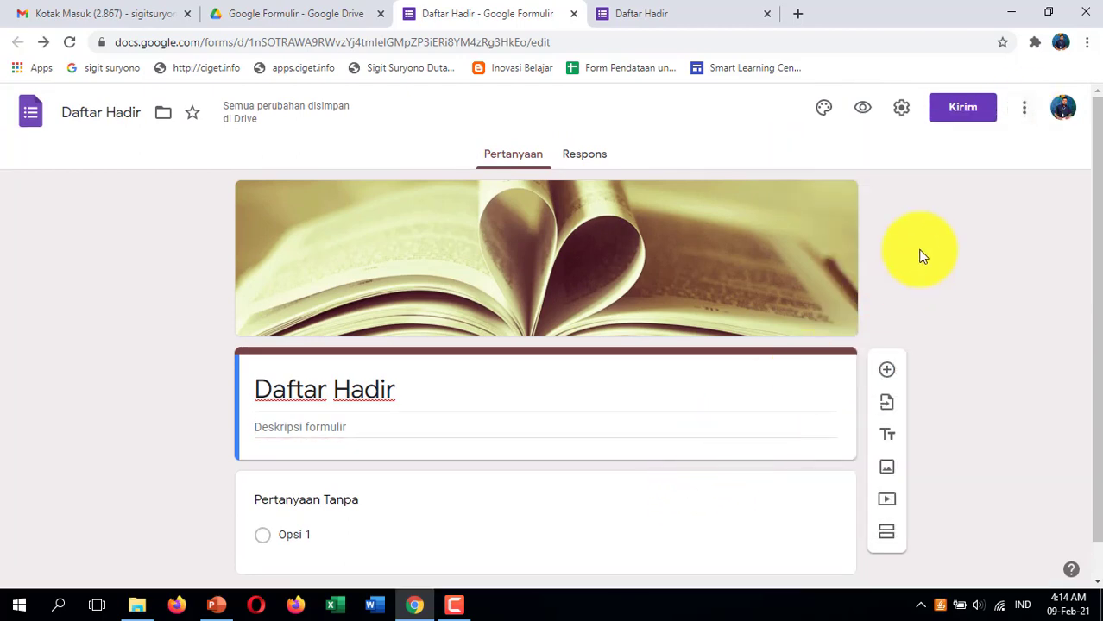
click(1023, 109)
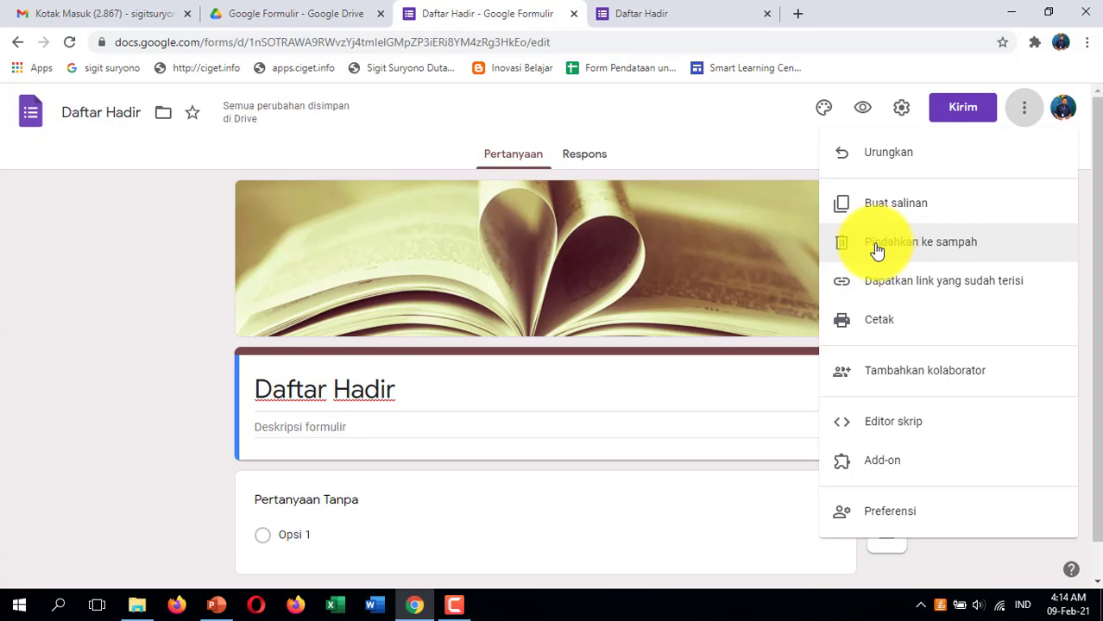
click(916, 293)
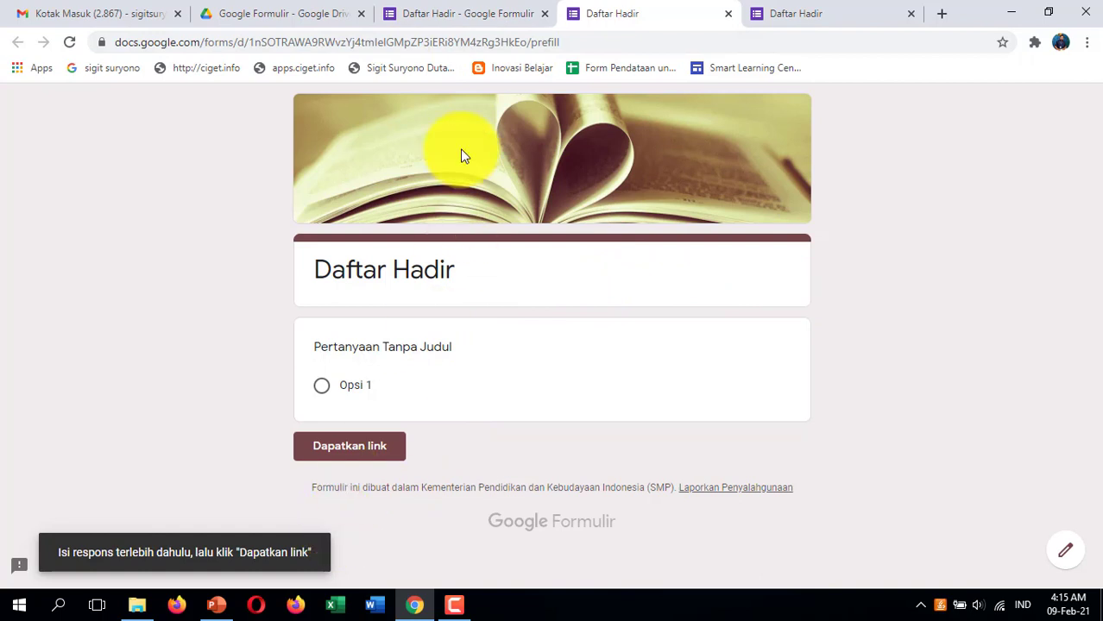
click(479, 15)
click(1024, 109)
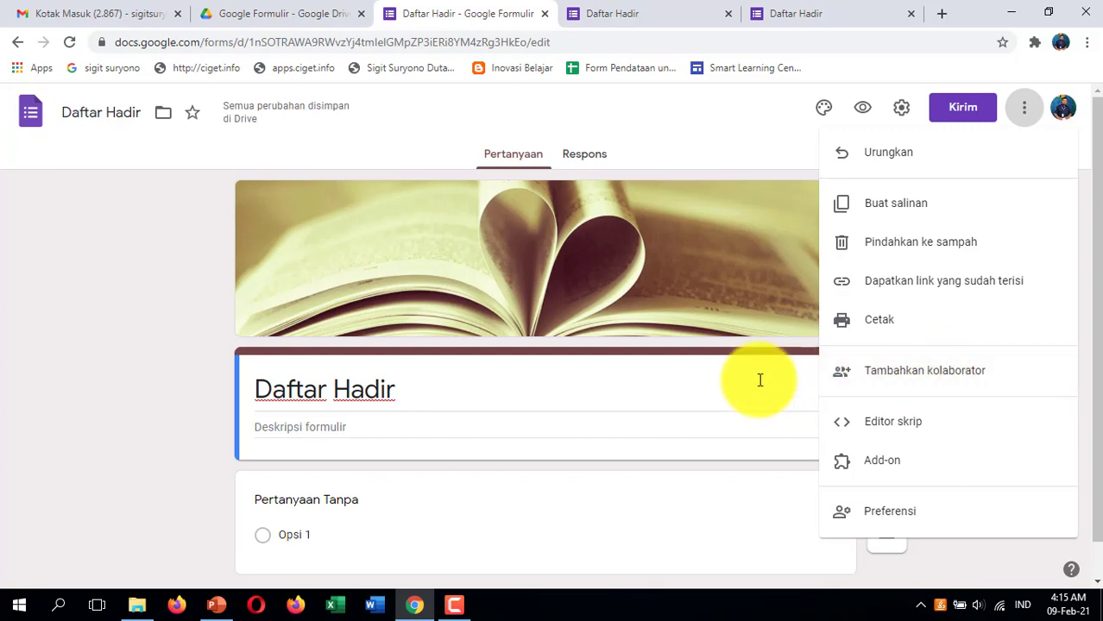
click(192, 345)
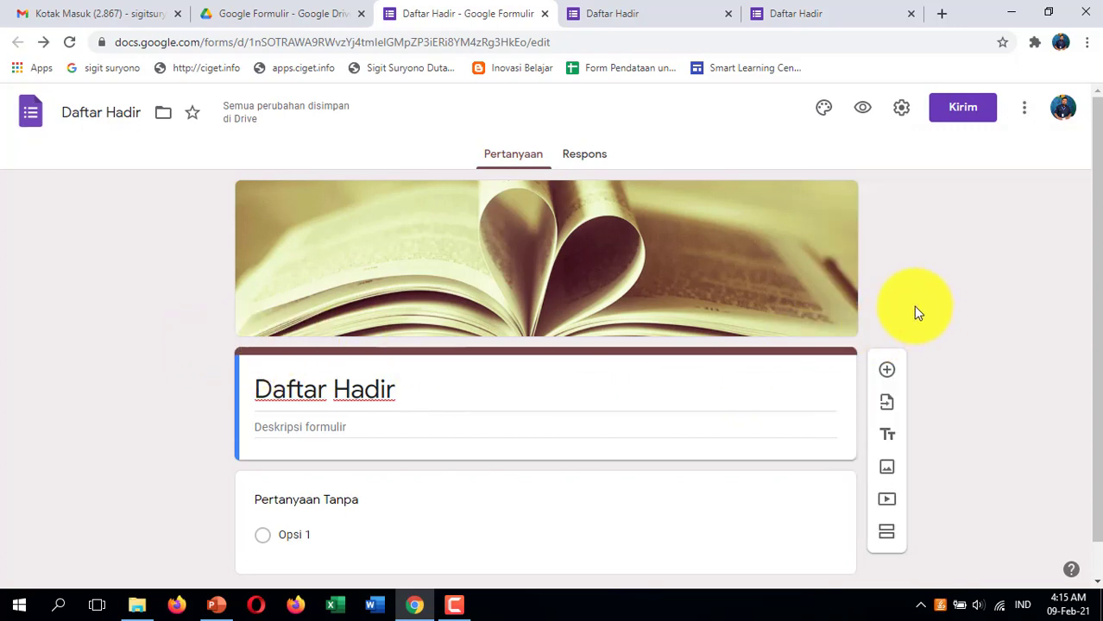
scroll(766, 276, down, 1)
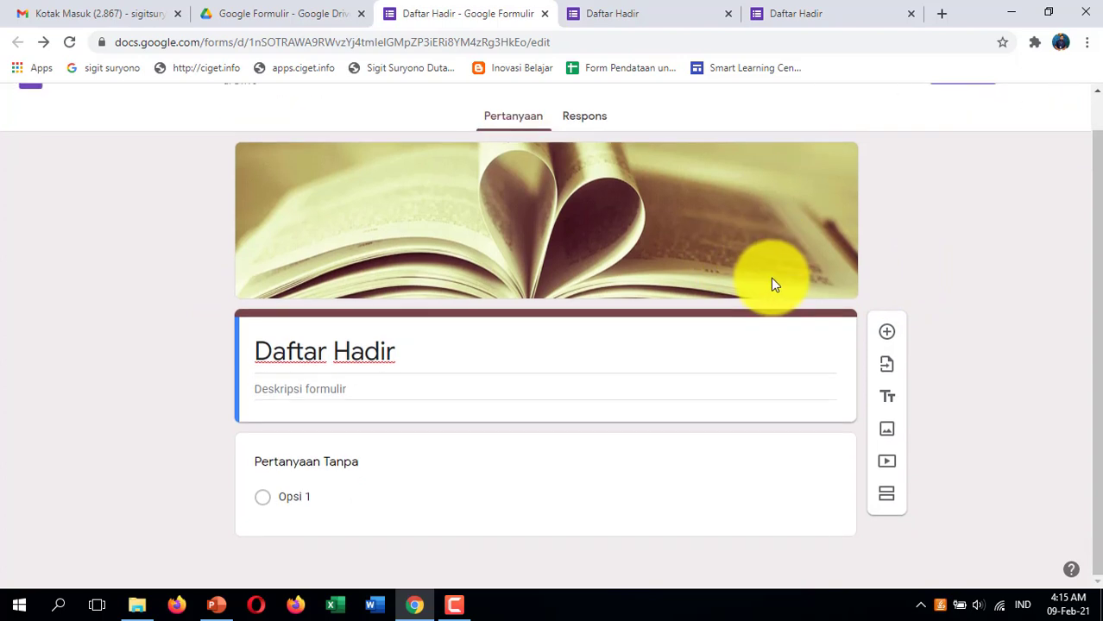
Enter "Isilah daftar hadir dengan benar" as the form description under the Daftar Hadir title
scroll(773, 274, up, 1)
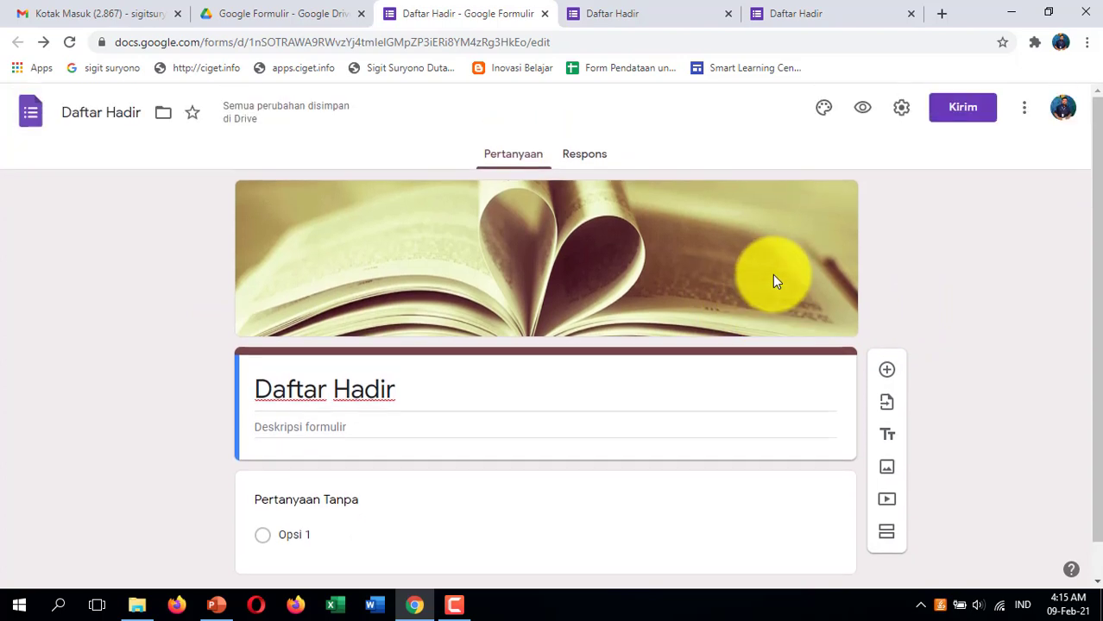
scroll(775, 274, down, 1)
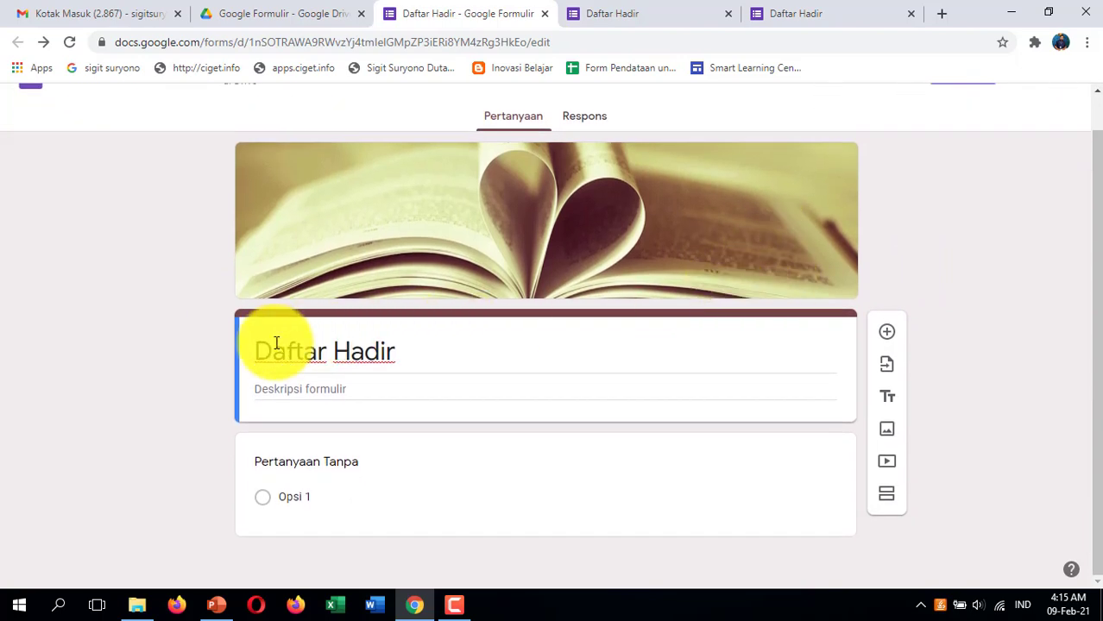
click(328, 394)
text(Isilah daftar hadir)
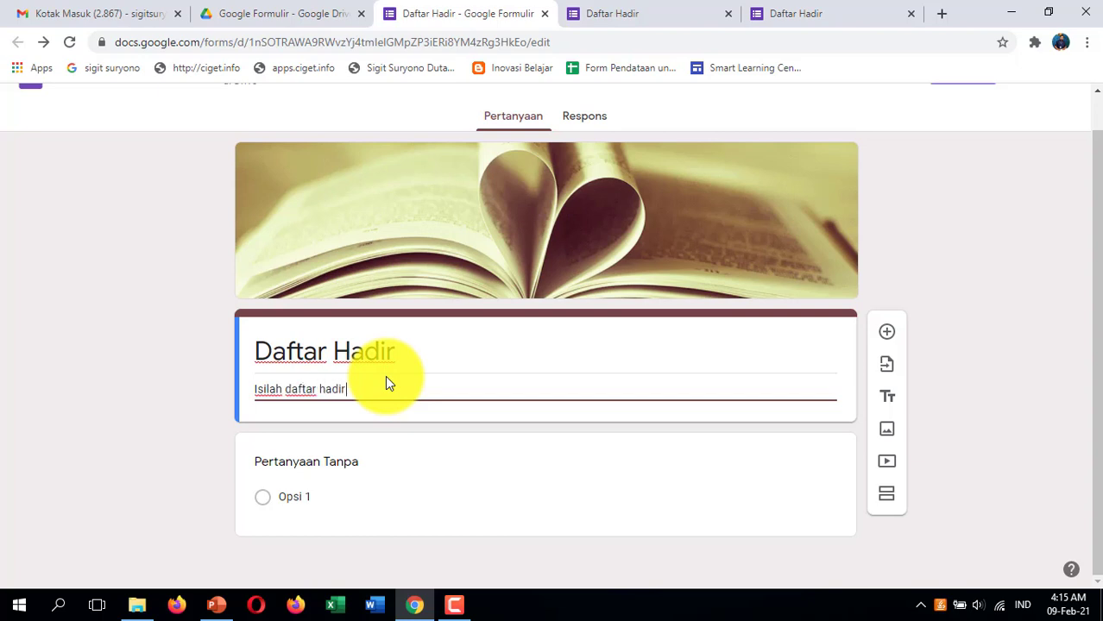
text( dengan benar)
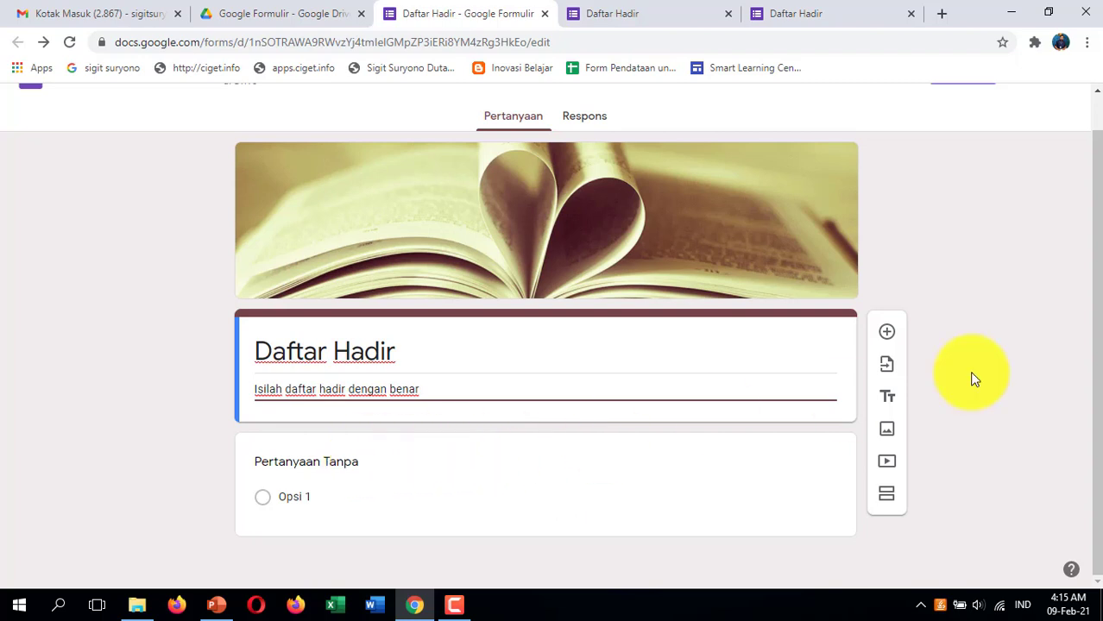
Title the first question "Nama (tulis nama lengkap)" as a Jawaban singkat question
click(336, 463)
text(Nama ()
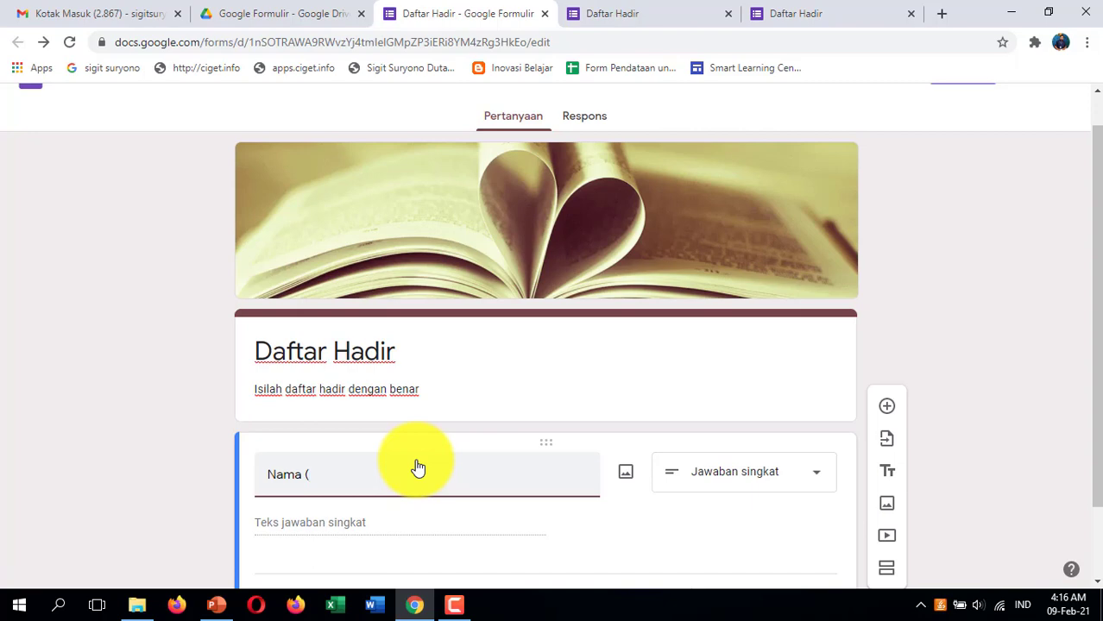
scroll(905, 397, down, 1)
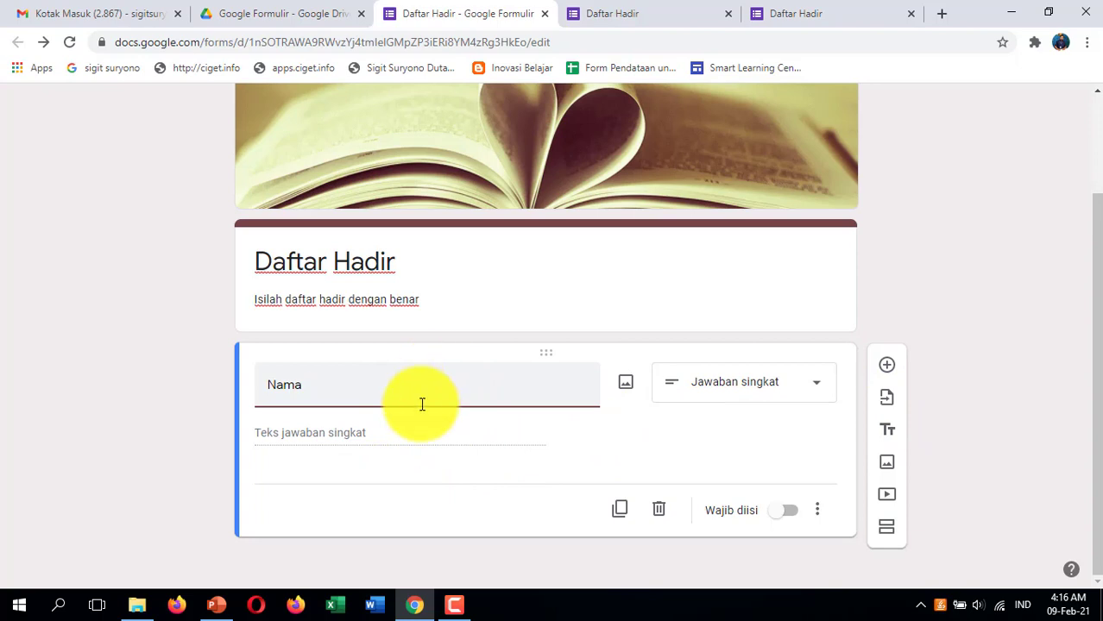
click(363, 436)
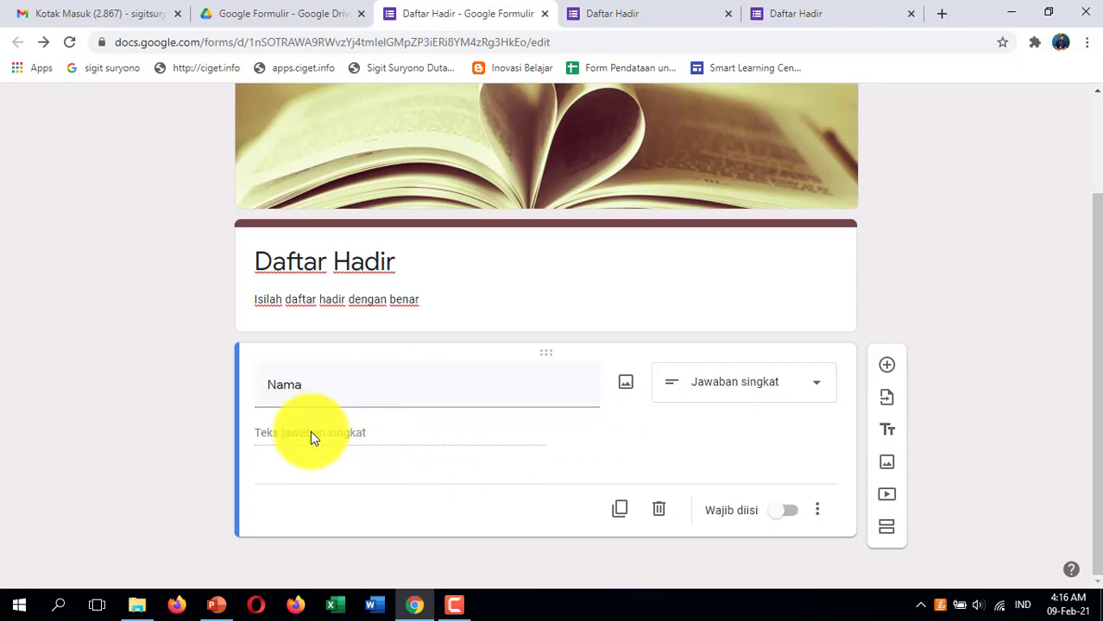
double_click(315, 384)
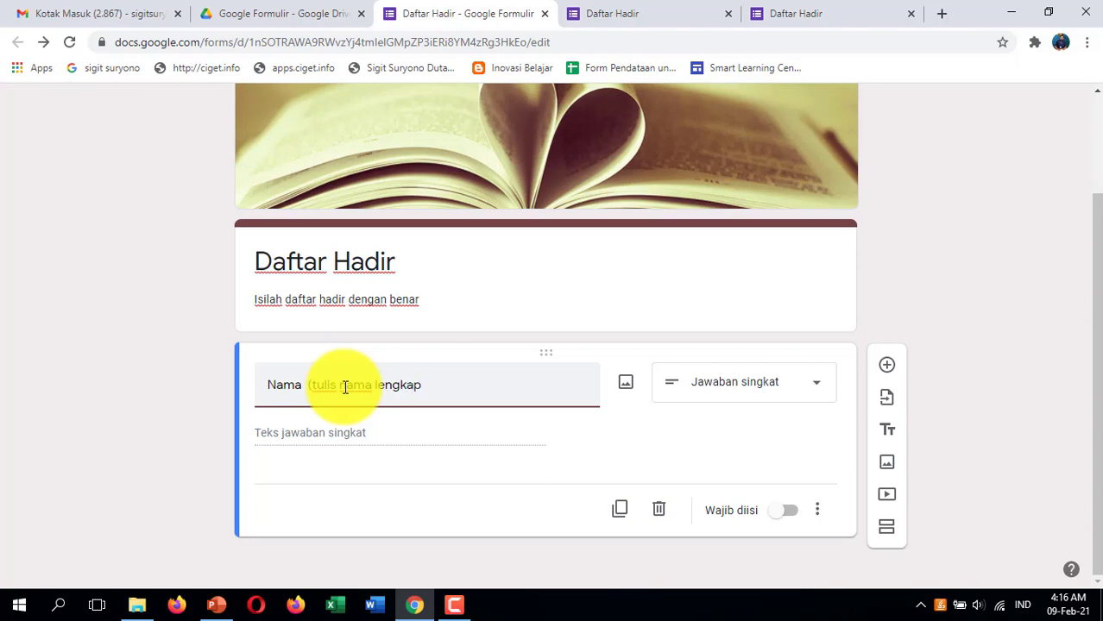
Add a second question titled "Kelas" with the options 7A, 7B and 7C
click(891, 371)
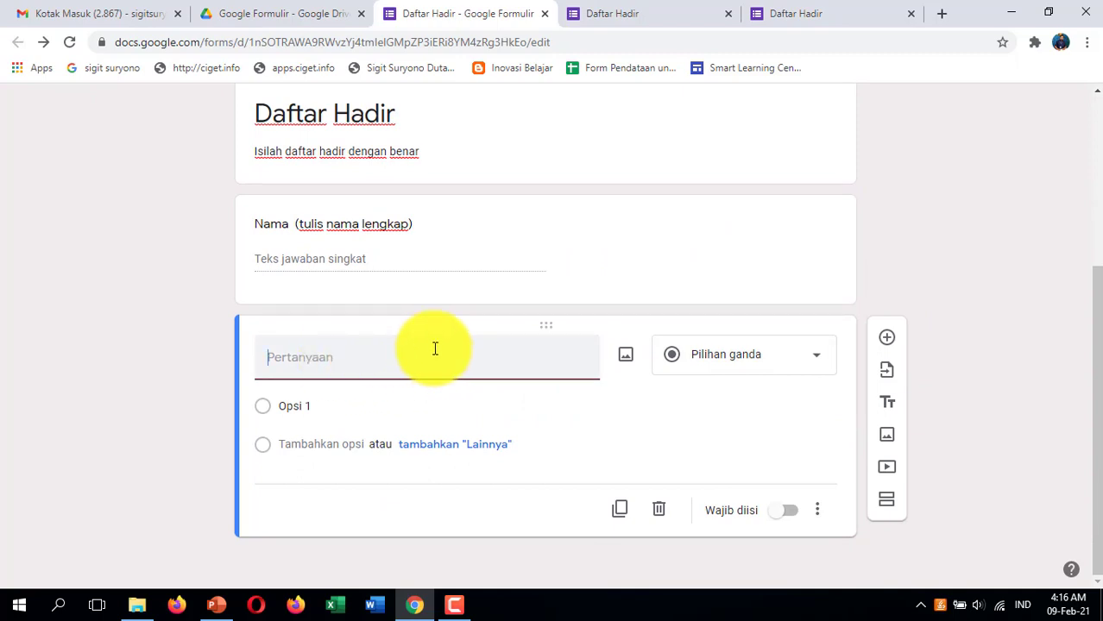
text(Kelas)
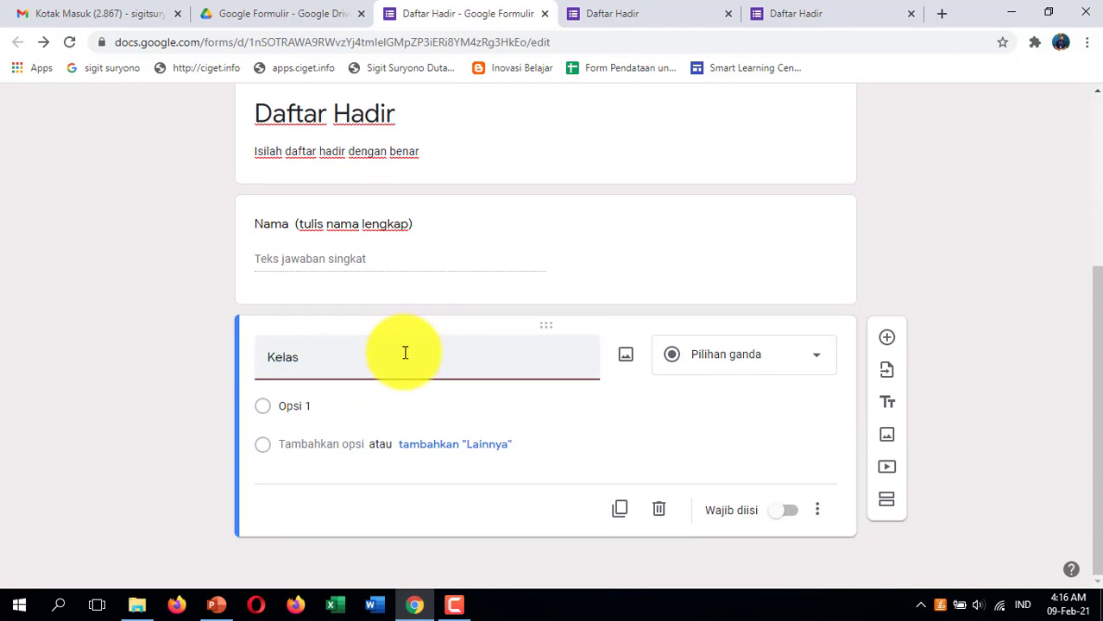
click(342, 407)
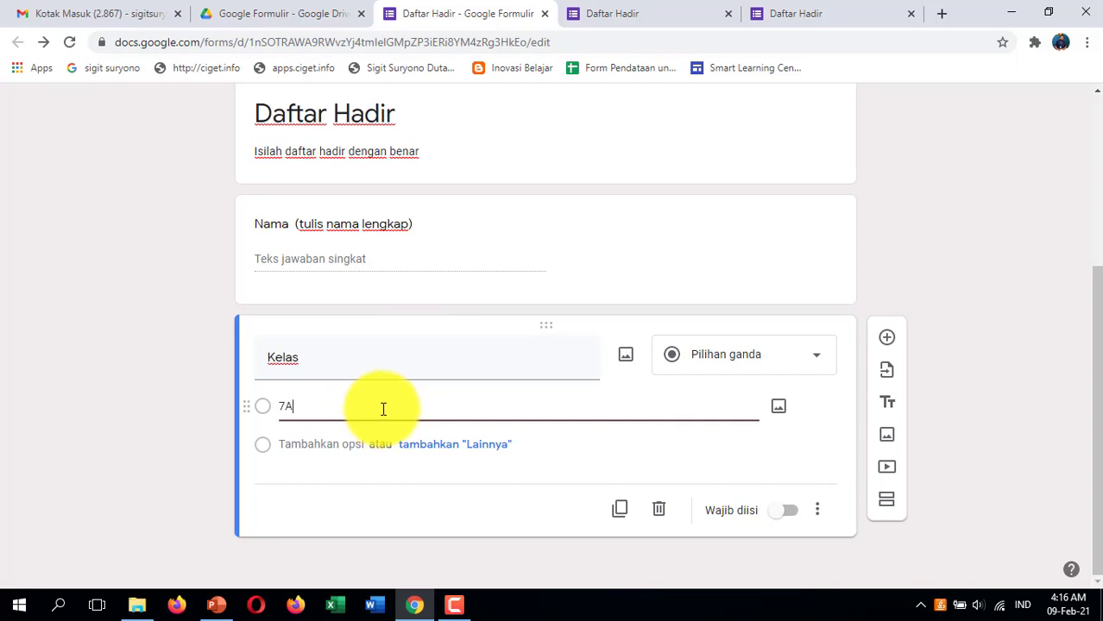
key(Return)
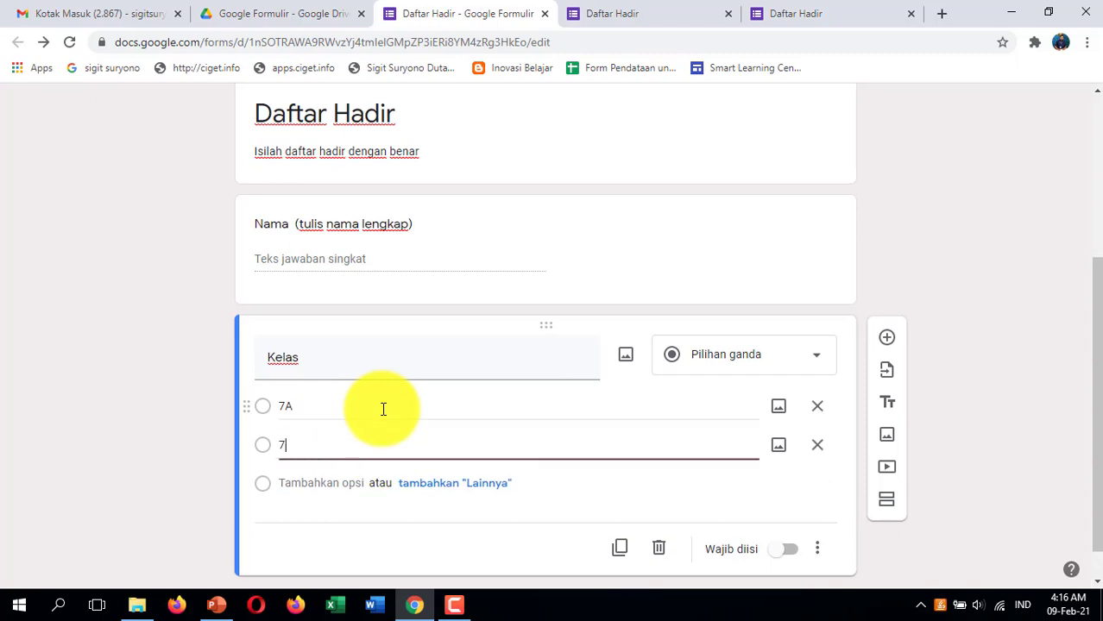
text(7B)
key(Return)
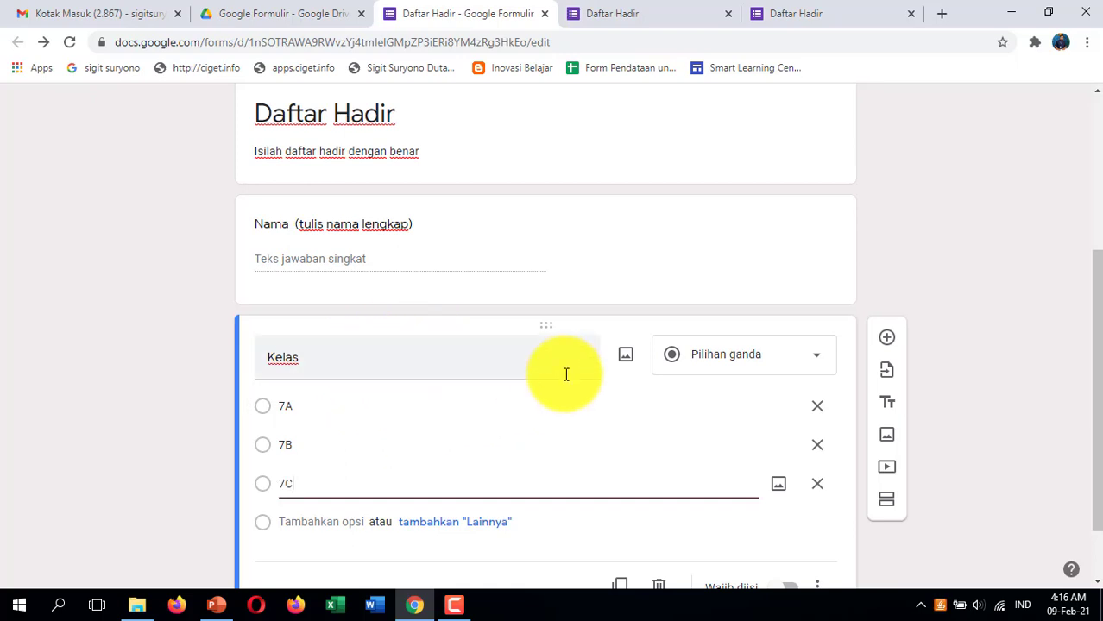
Change the answer type of the Kelas question to Drop-down
scroll(771, 353, down, 1)
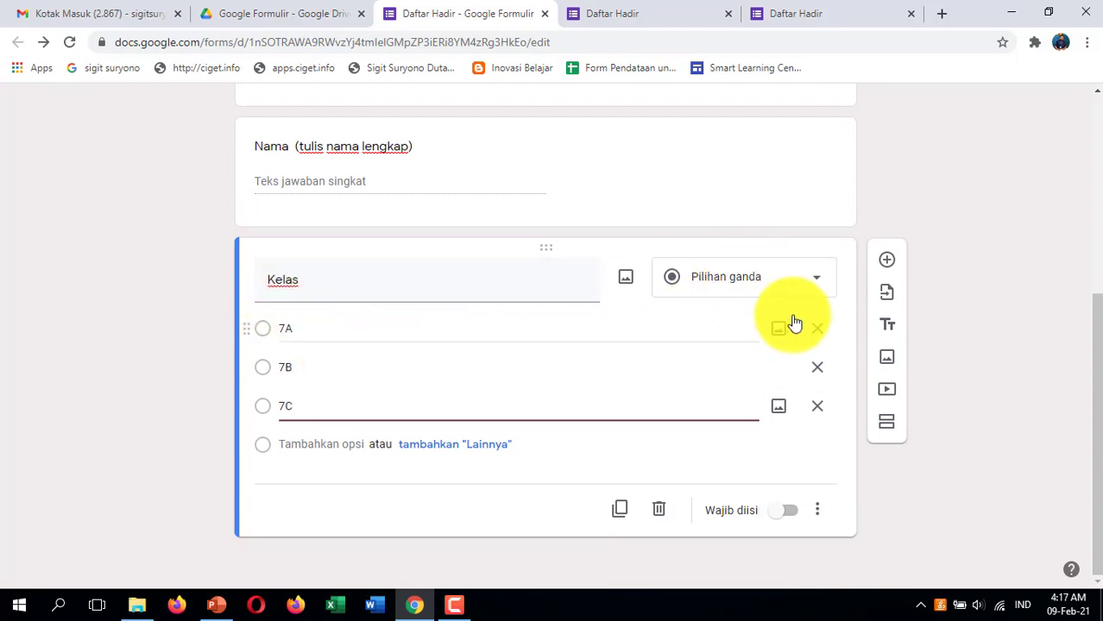
click(808, 291)
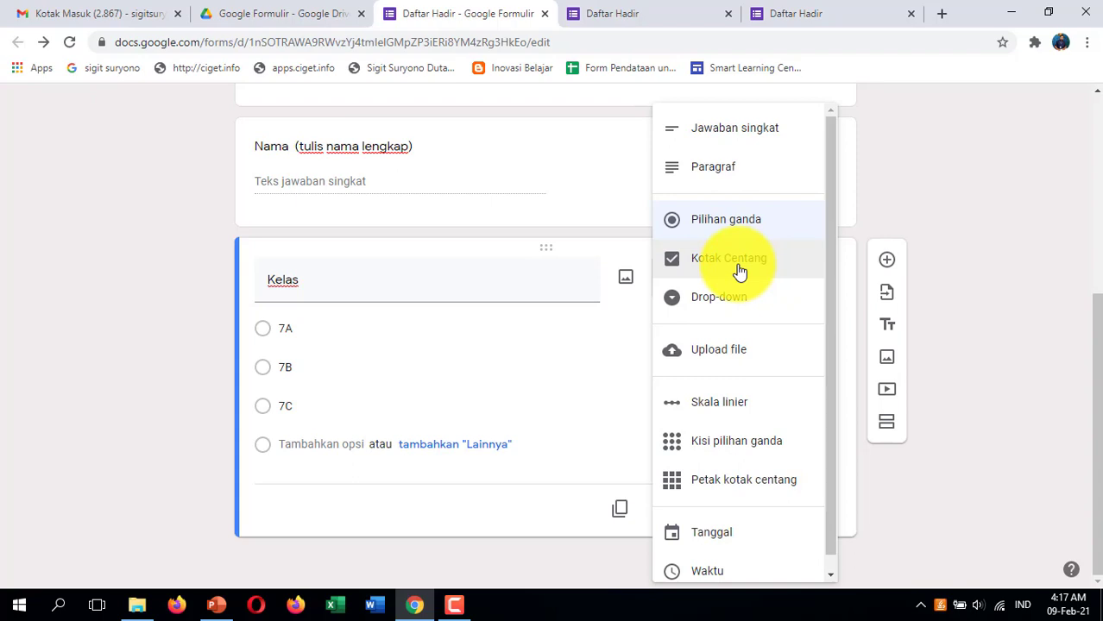
click(705, 307)
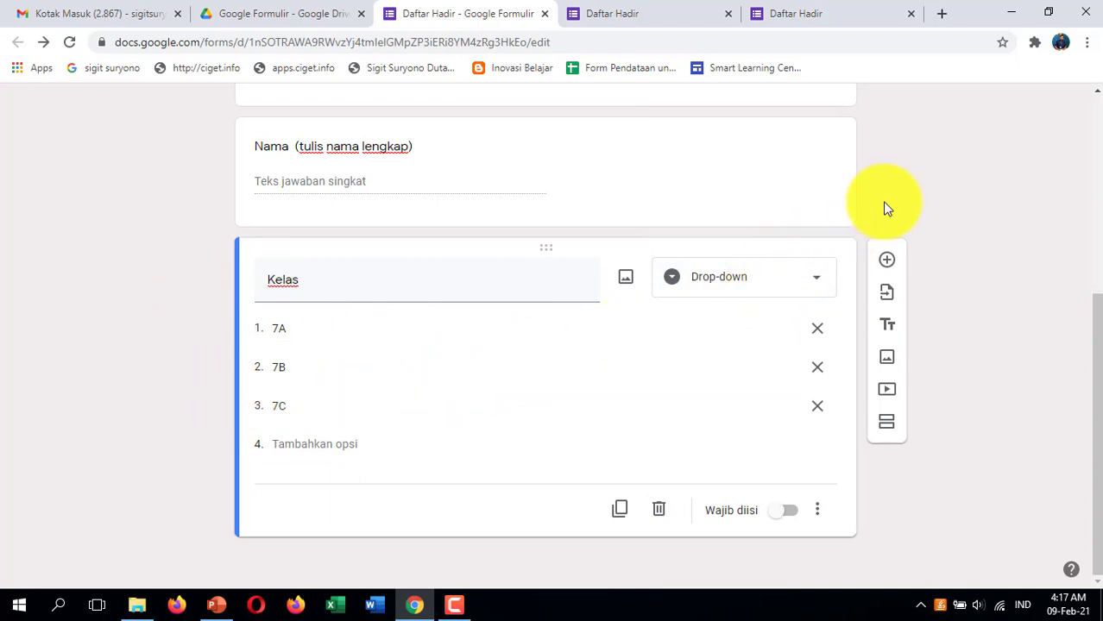
Preview the form, check the Nama field and the Kelas drop-down, and return to the form editor
scroll(894, 210, up, 3)
scroll(916, 176, up, 3)
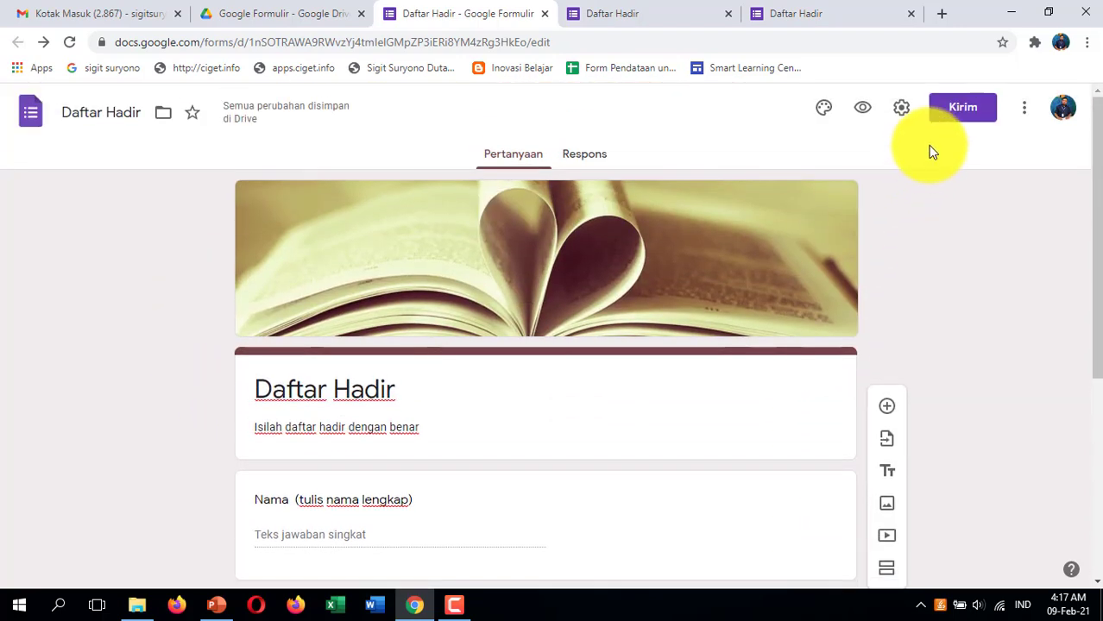
click(864, 107)
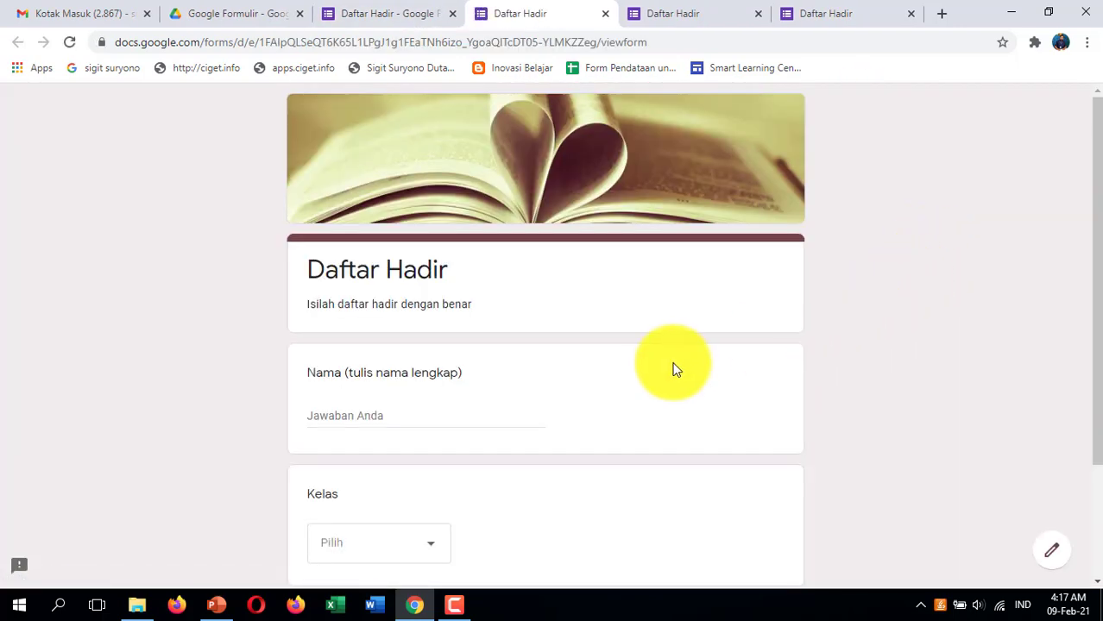
scroll(672, 366, down, 3)
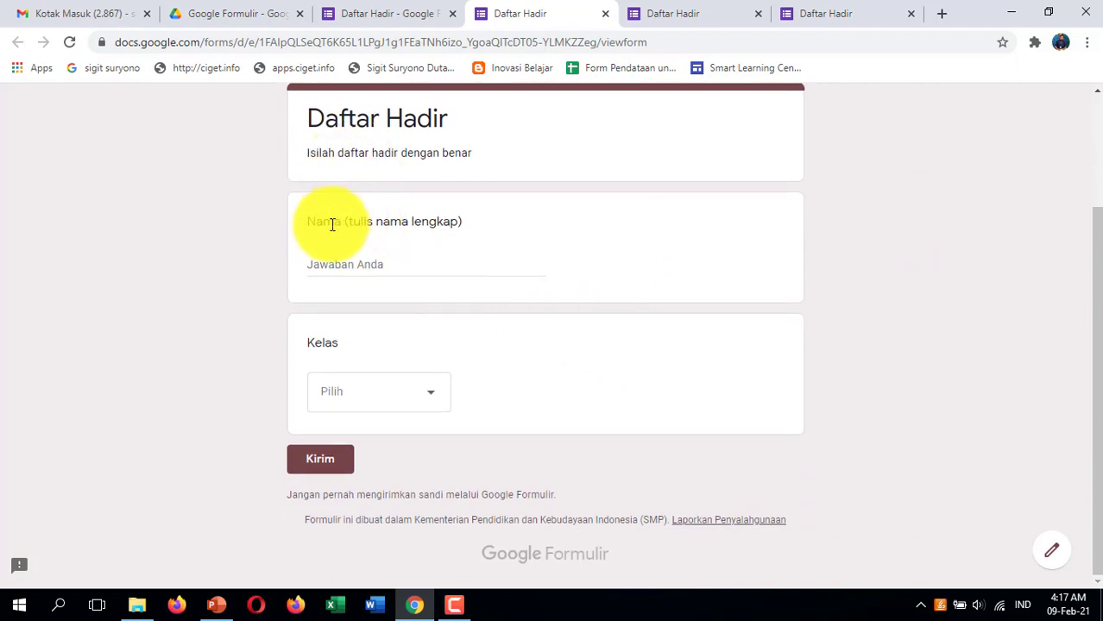
click(427, 402)
click(430, 403)
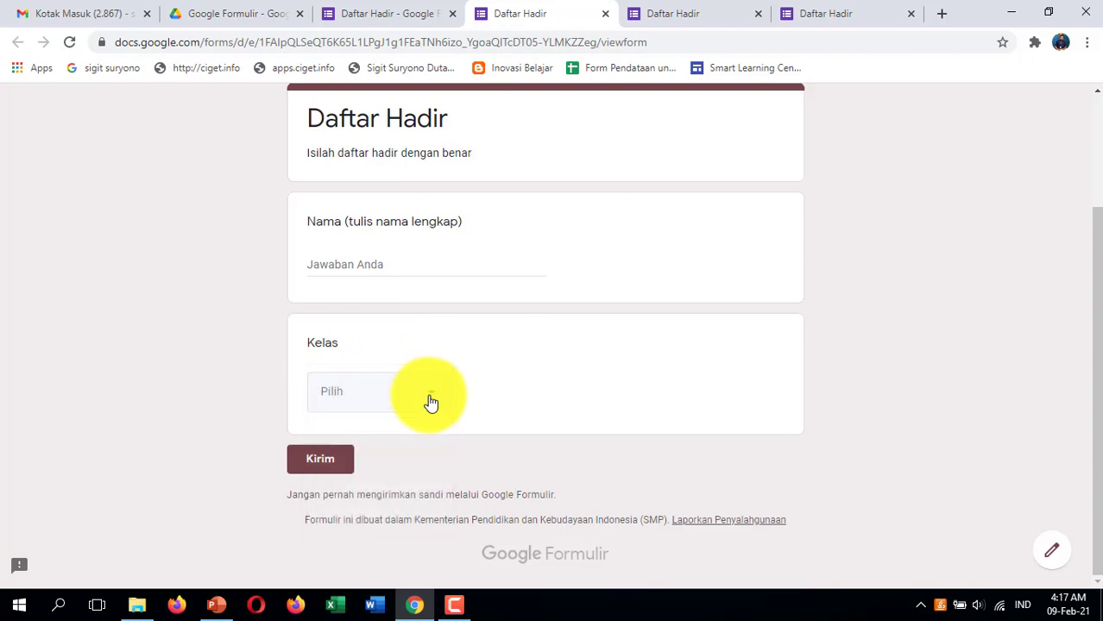
click(430, 403)
click(429, 403)
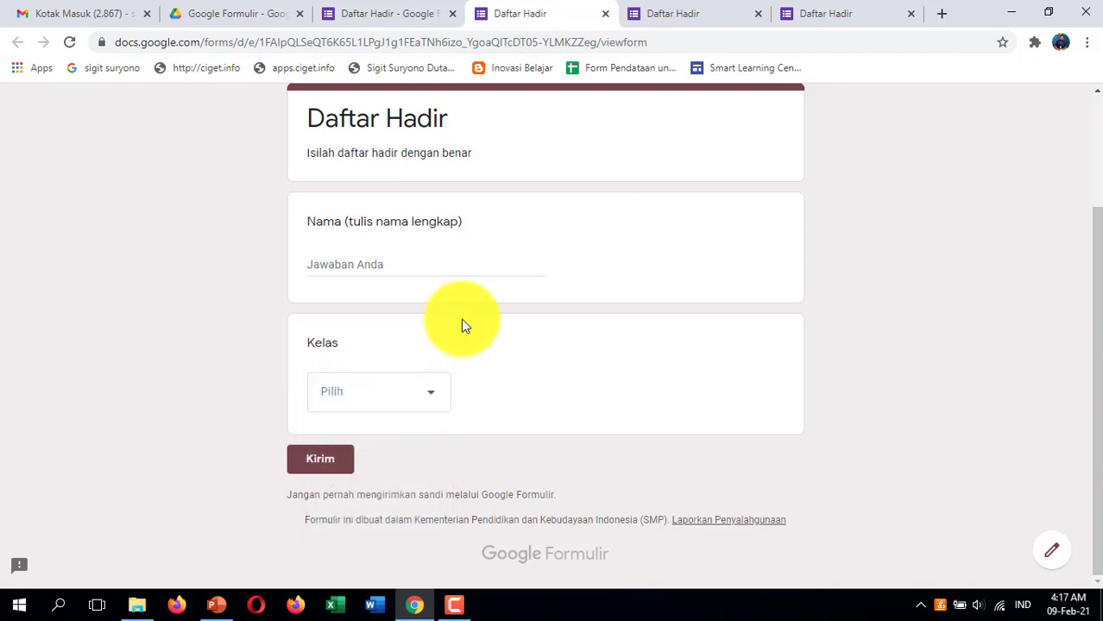
click(384, 14)
Add a third question titled "No Absen" and set its answer type to Drop-down
scroll(664, 224, down, 4)
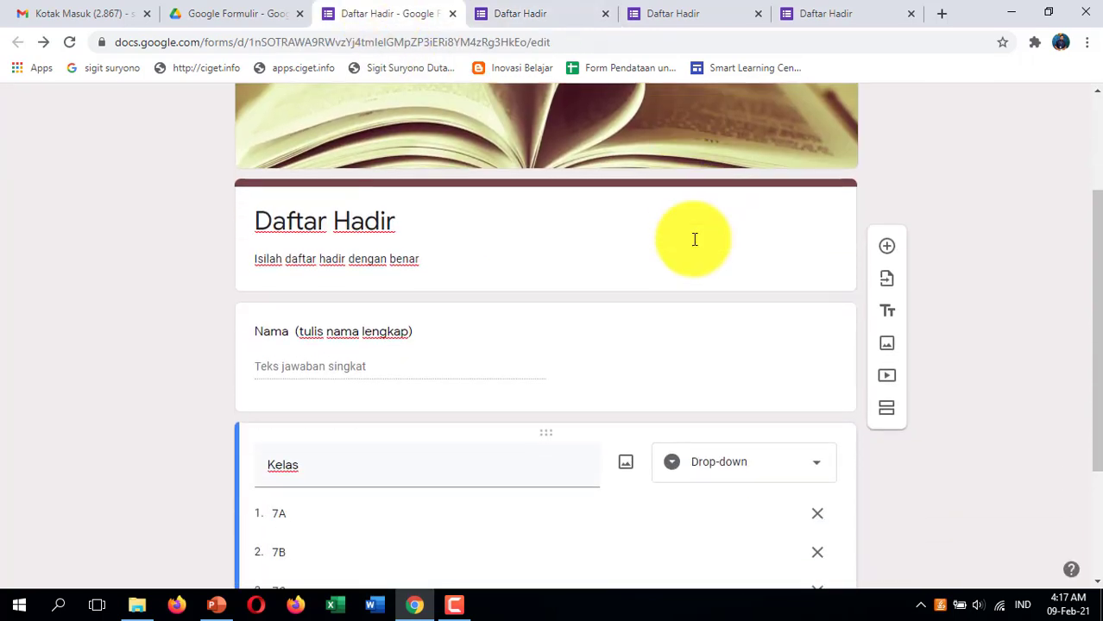
click(886, 261)
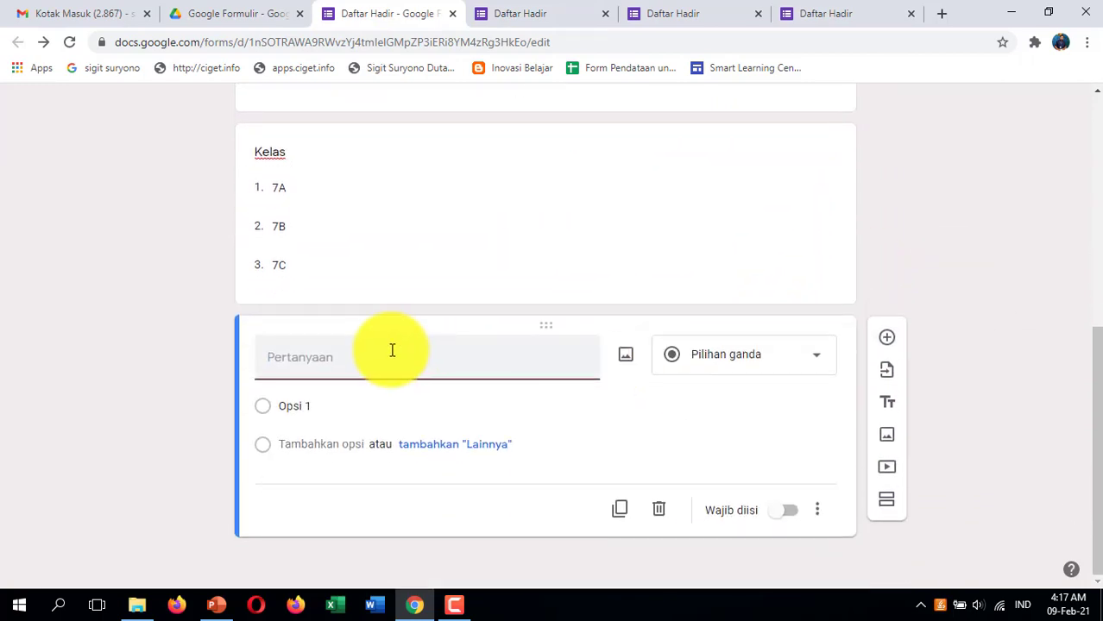
text(No Absen)
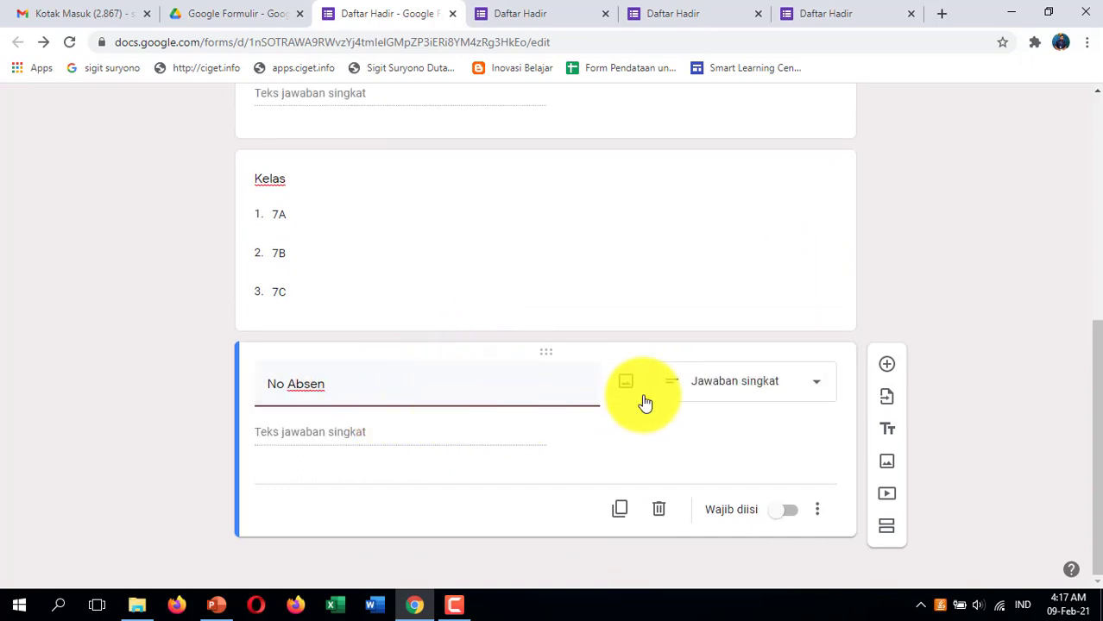
click(739, 385)
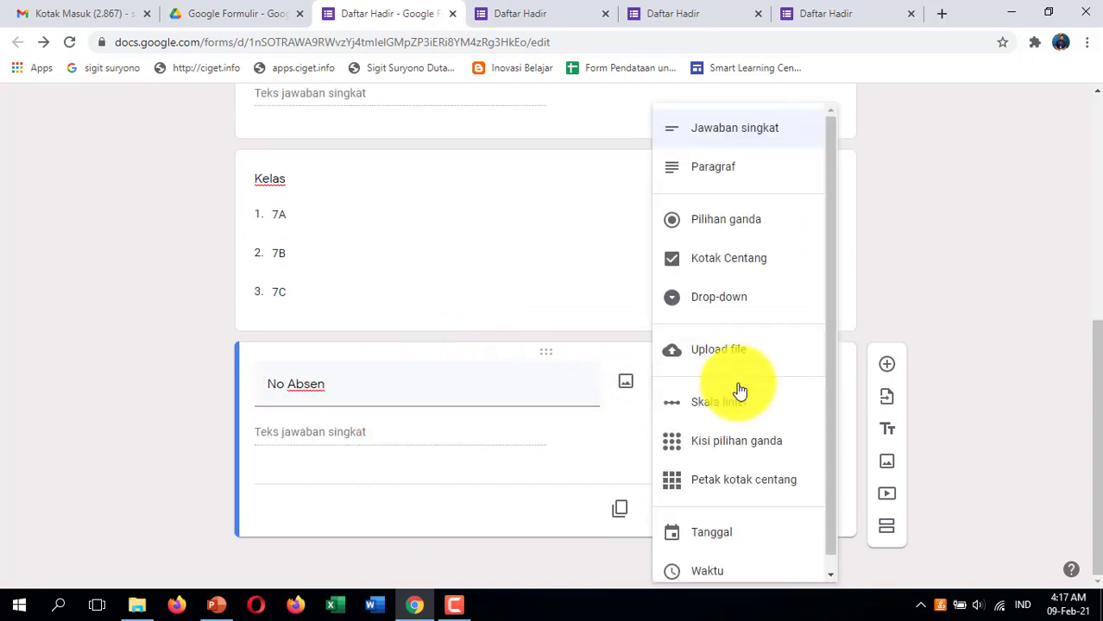
click(738, 310)
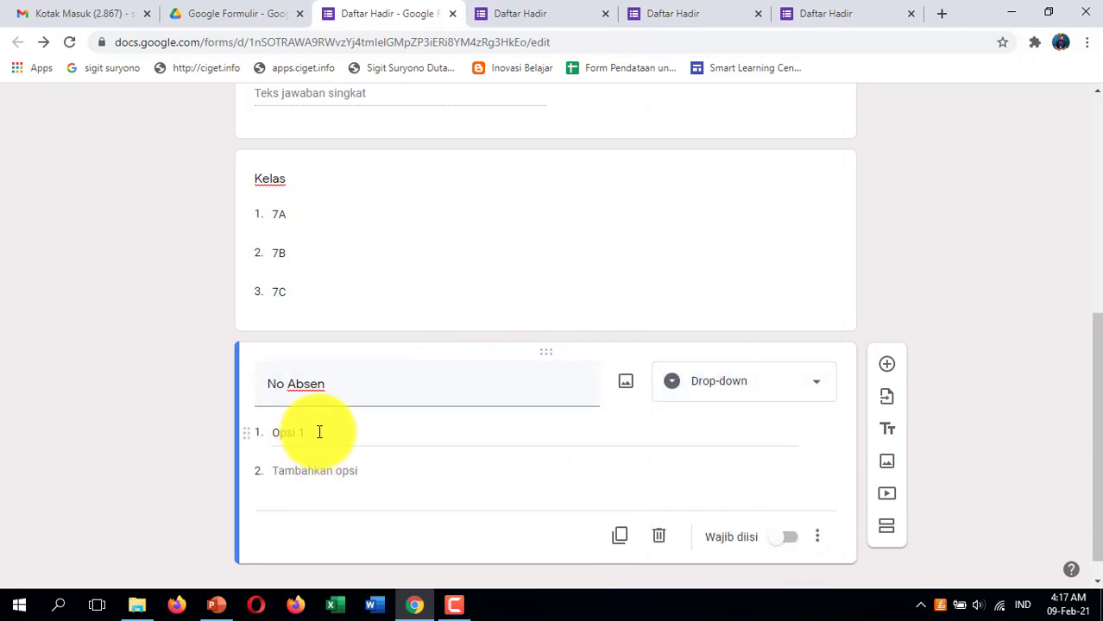
Fill in the No Absen drop-down with ten options numbered 1 to 10
click(356, 431)
text(1)
key(Return)
text(2 3 4)
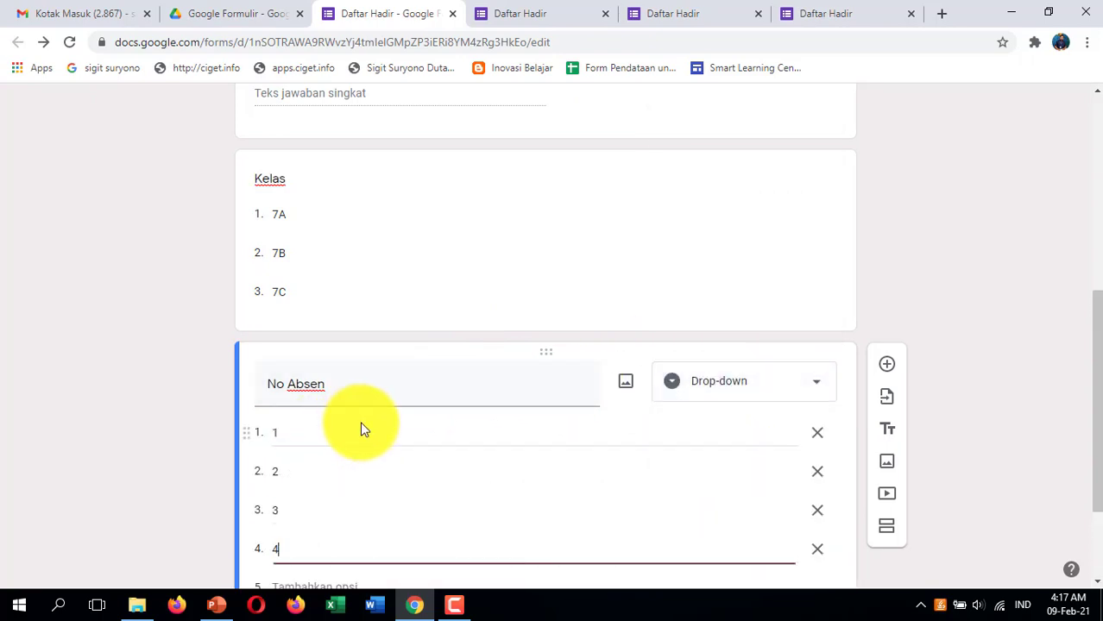
key(Return)
text(5 6)
key(Return)
text(7)
key(Return)
text(8)
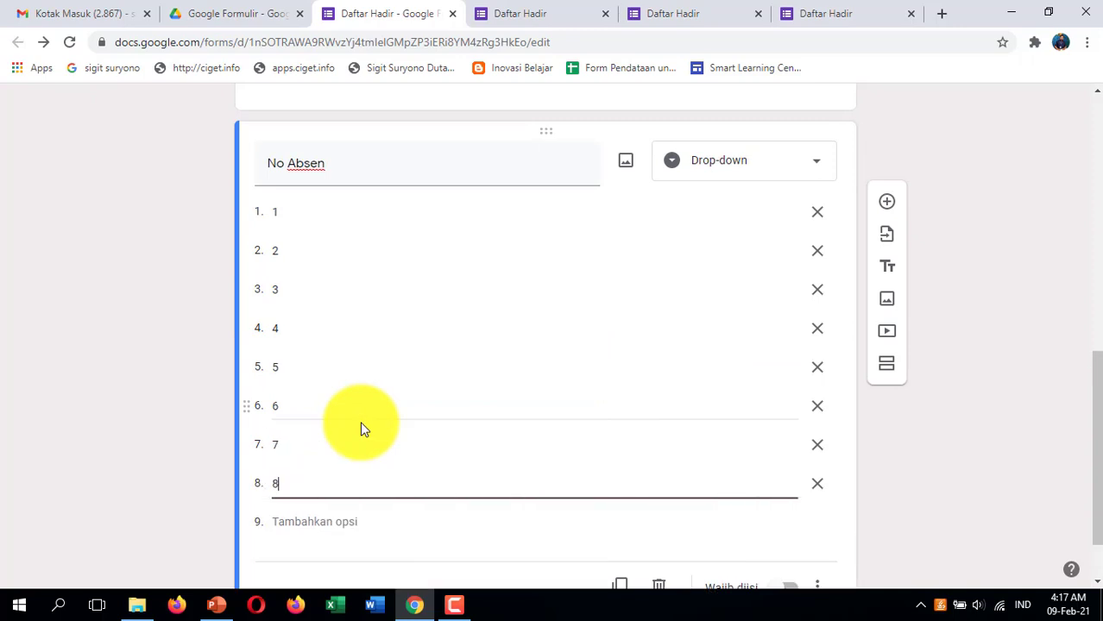
key(Return)
text(9)
key(Return)
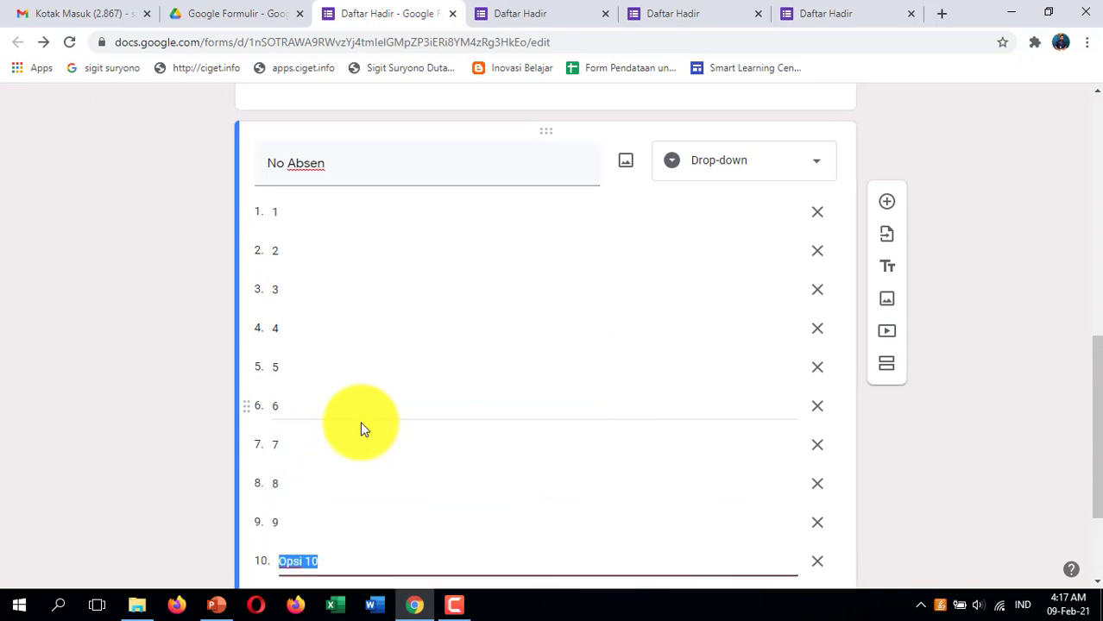
text(10)
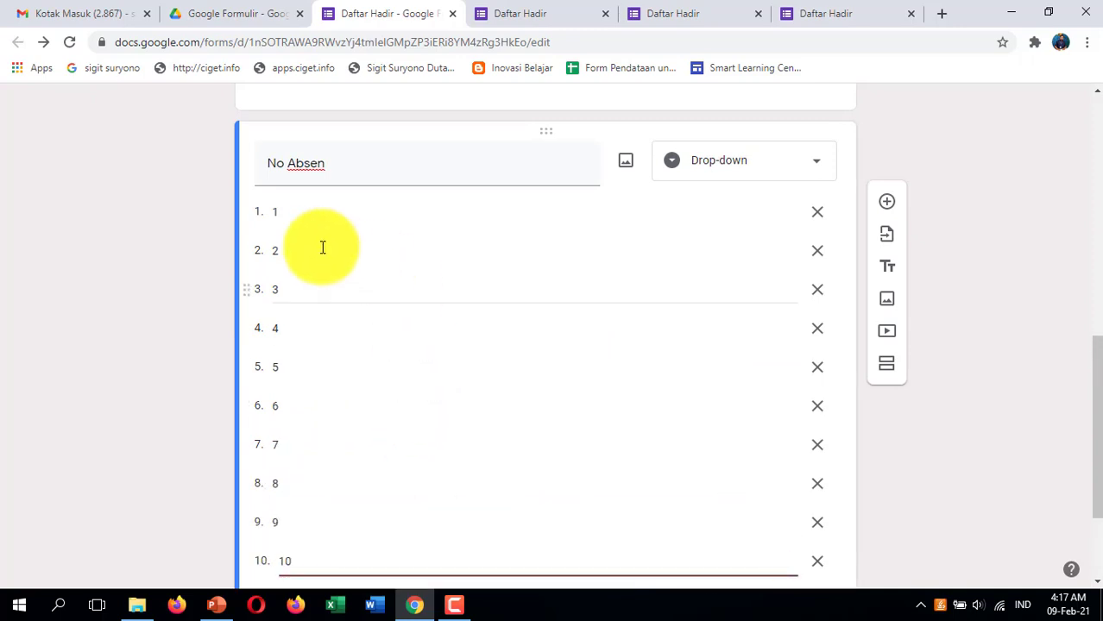
Add a fourth question titled "Hari" below No Absen and set its answer type to Drop-down
scroll(948, 214, down, 2)
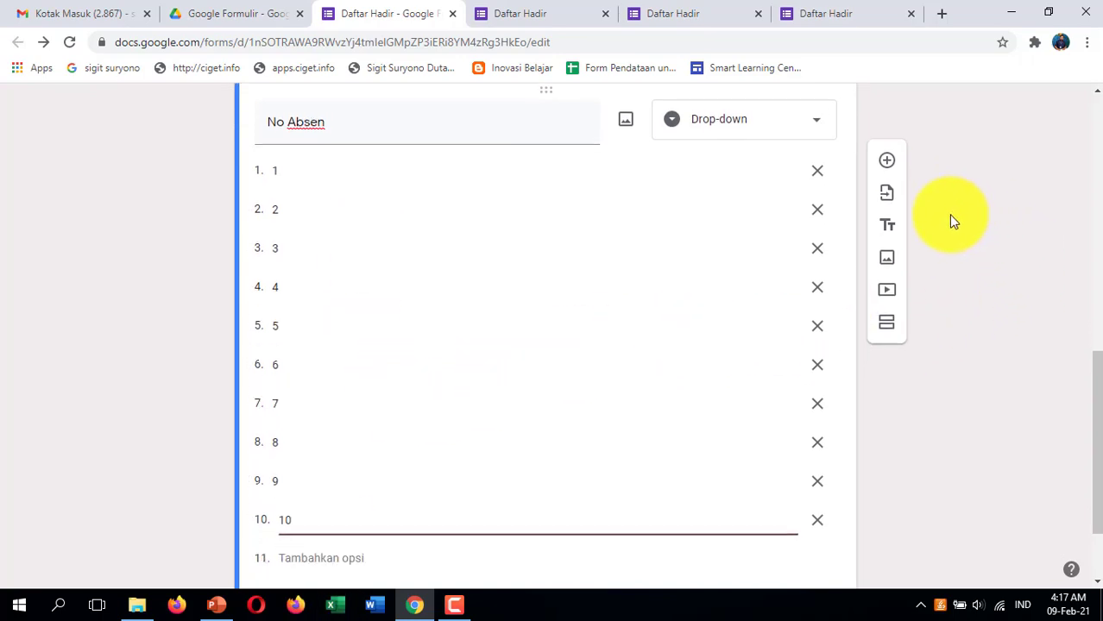
scroll(948, 214, up, 2)
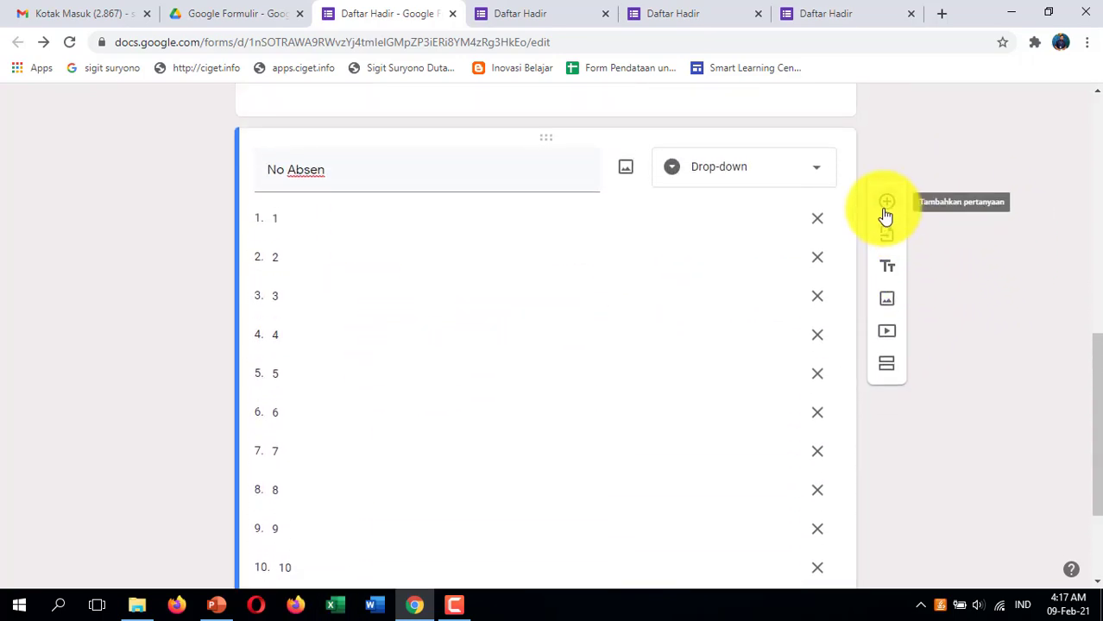
click(886, 204)
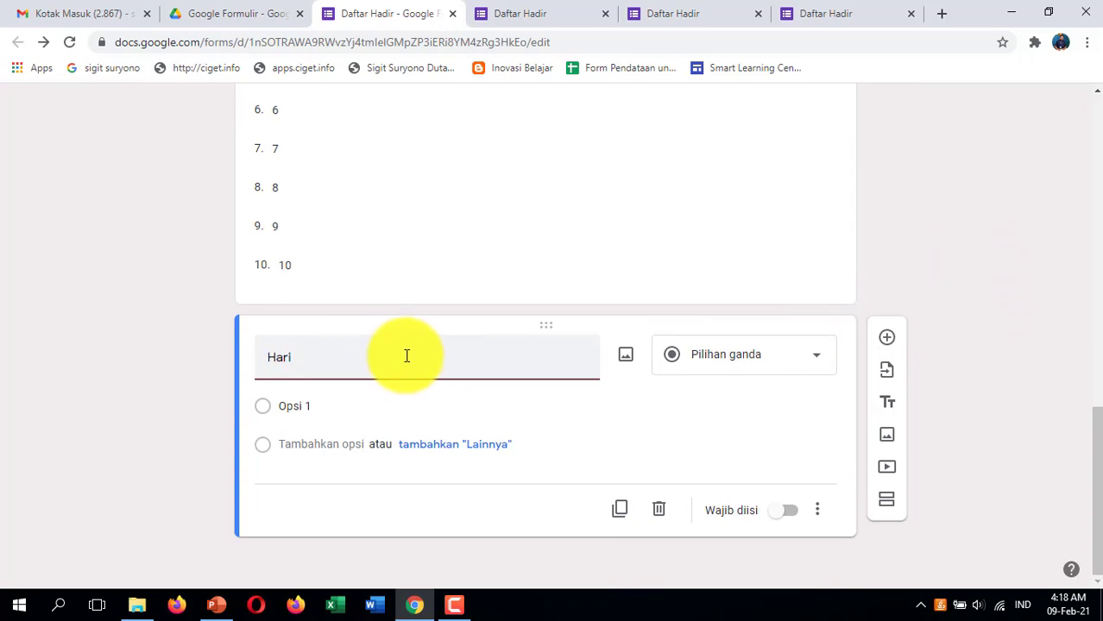
click(710, 362)
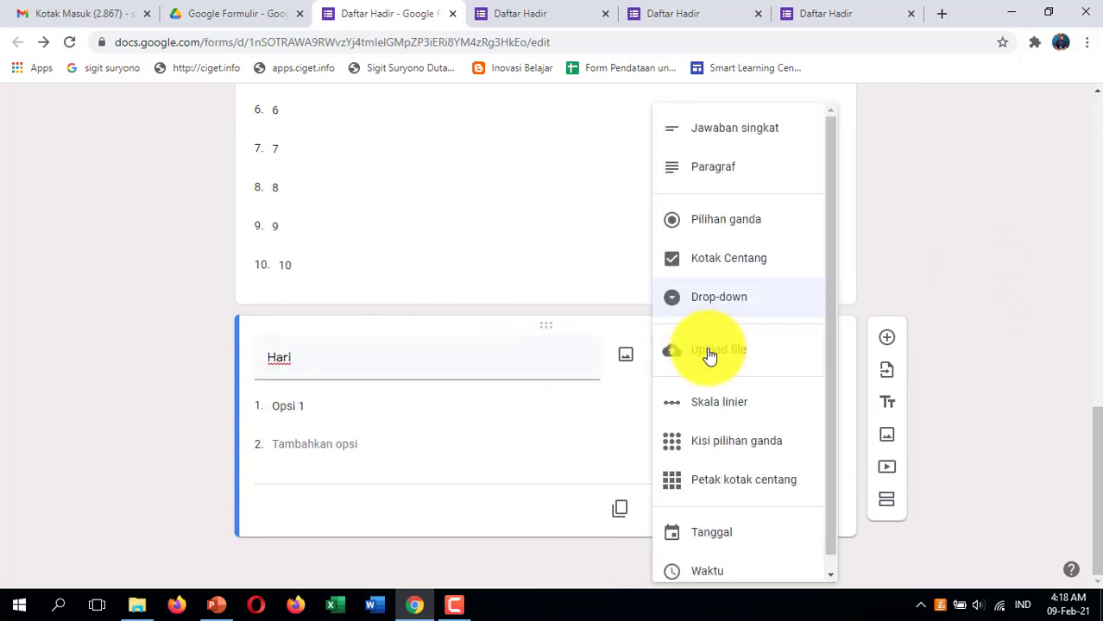
click(714, 298)
Fill in the Hari drop-down with six options: Senin, Selasa, Rabu, Kamis, Jum'at and Sabtu
click(385, 401)
text(Se)
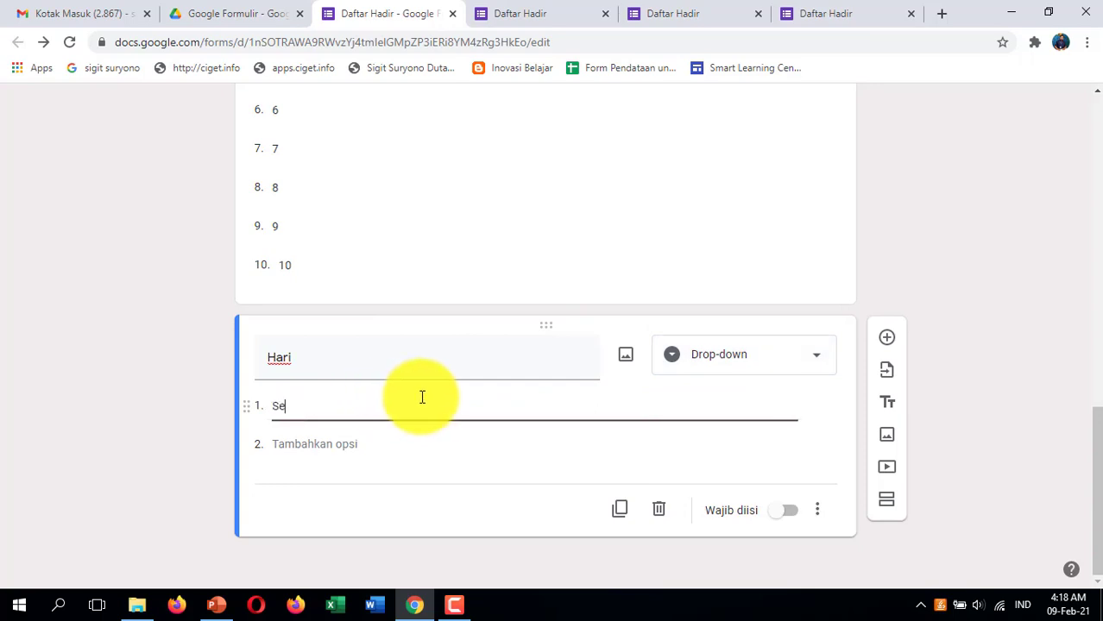
text(nin)
key(Return)
text(Sela)
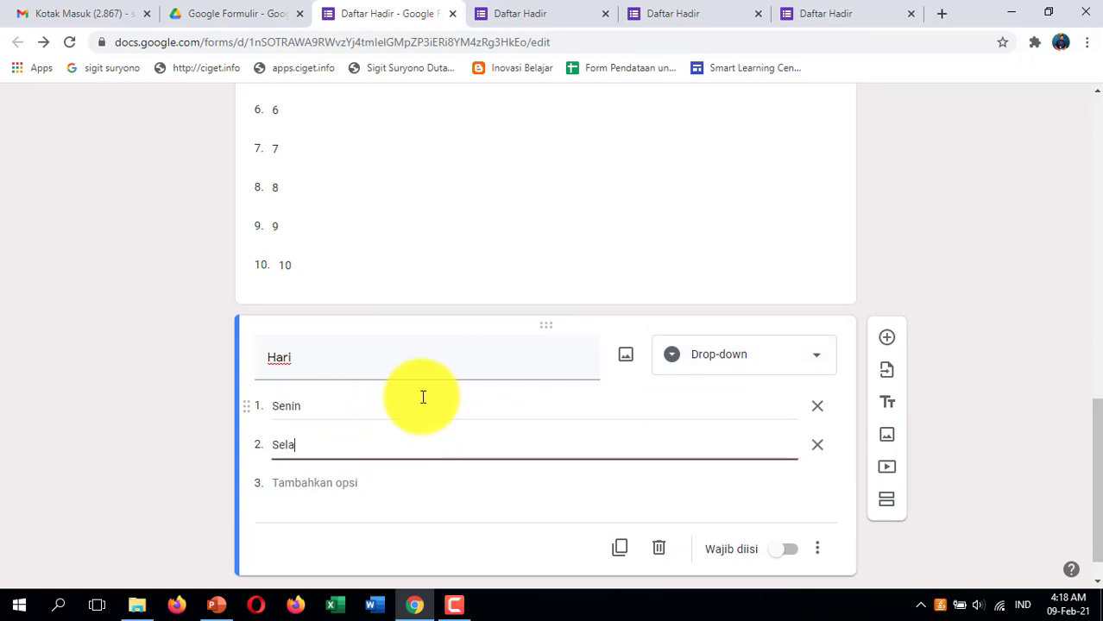
text(sa)
key(Return)
text(R)
key(Return)
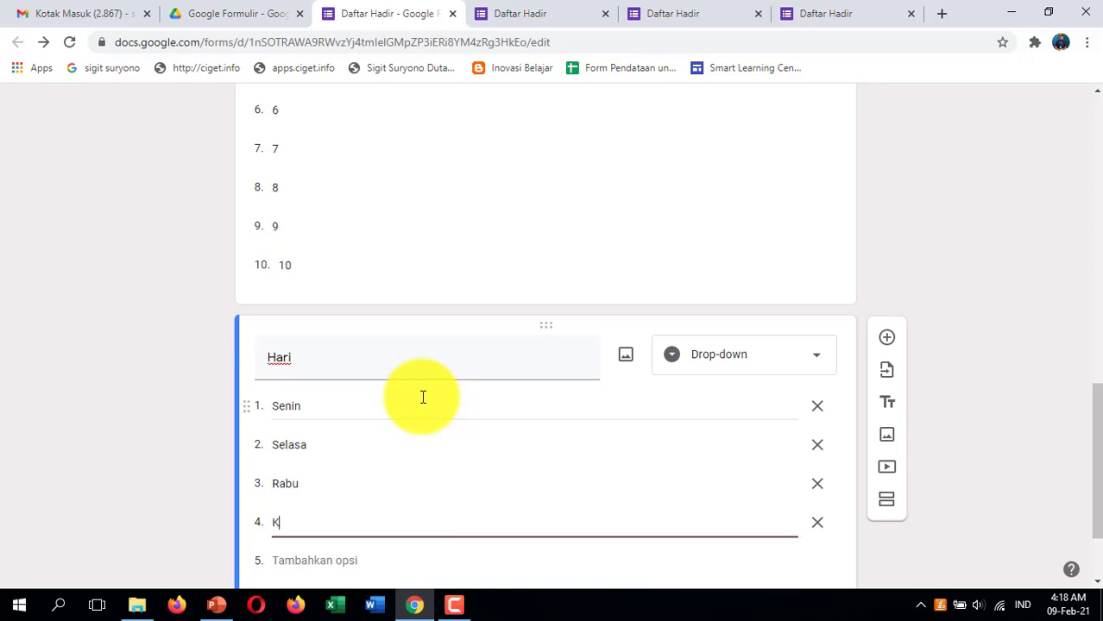
text(Kamis)
key(Return)
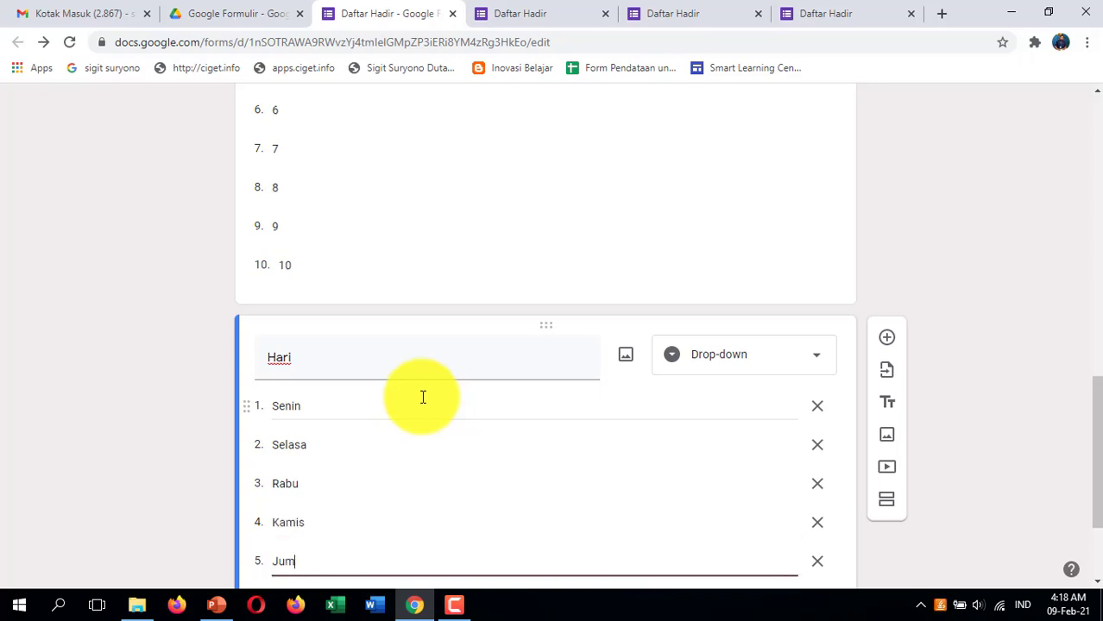
key(Return)
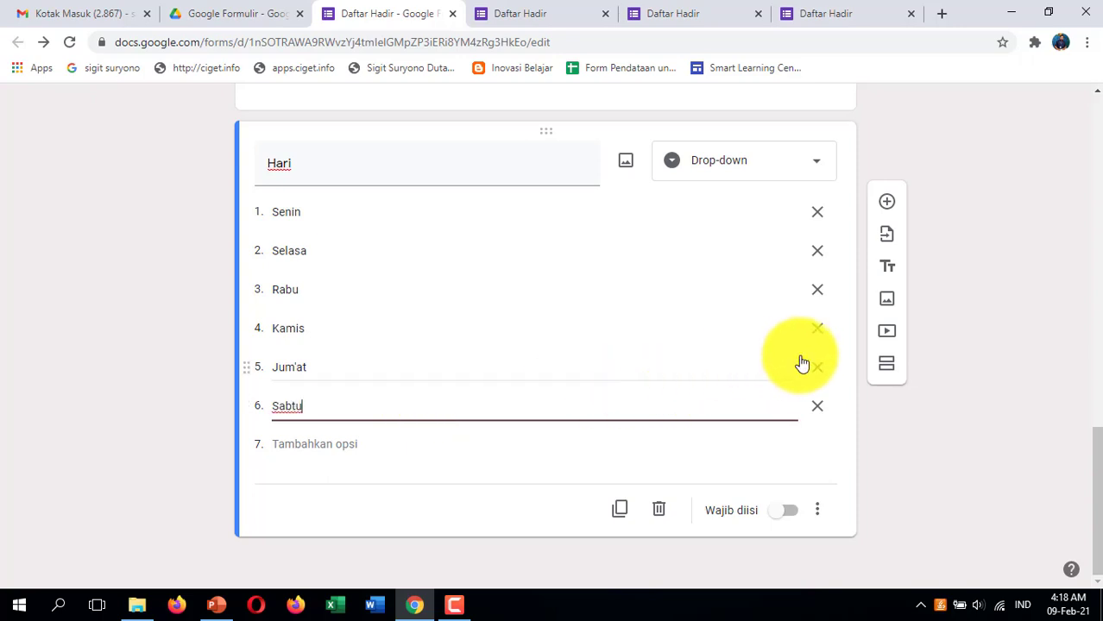
click(911, 421)
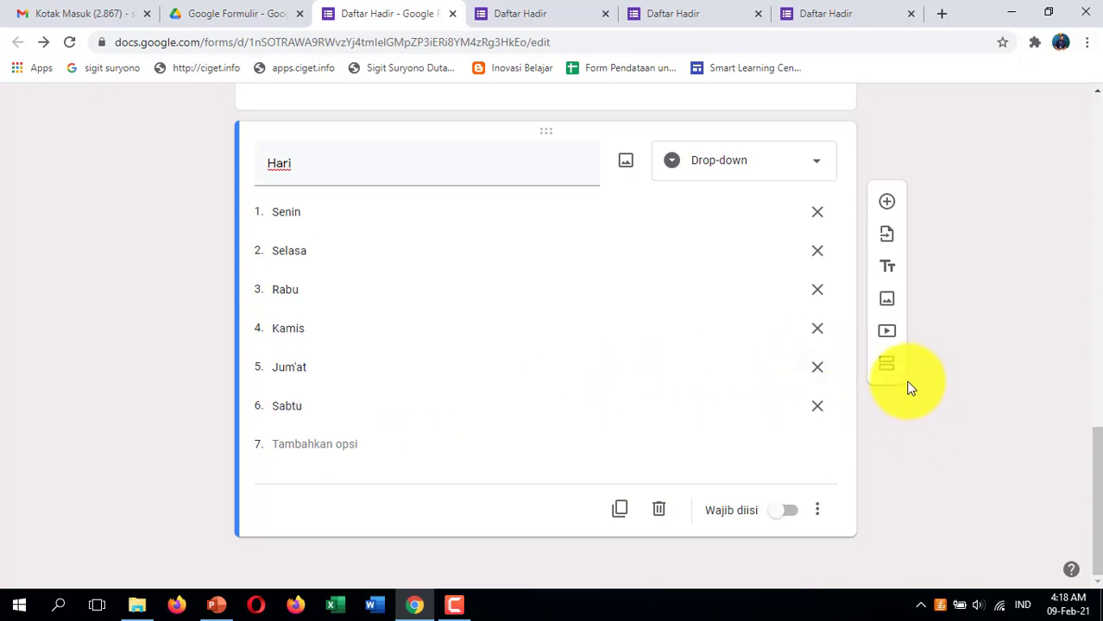
Add a fifth question titled "Tanggal" below Hari with the answer type Tanggal
click(887, 204)
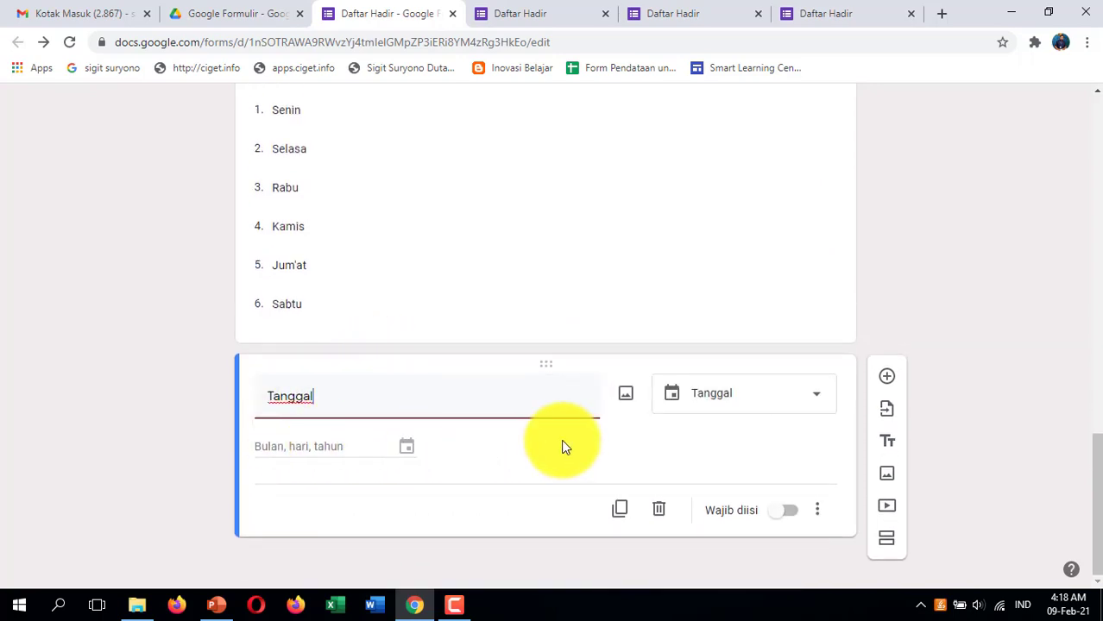
Preview the form and look through all questions from Nama to Tanggal
scroll(989, 344, up, 10)
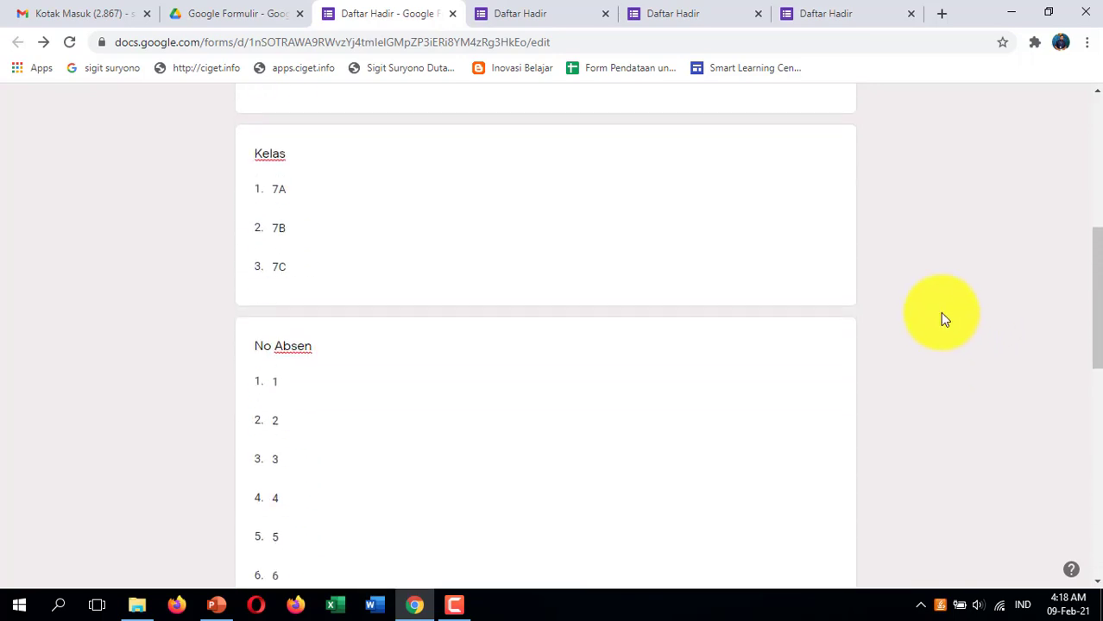
scroll(925, 285, up, 3)
scroll(923, 274, down, 2)
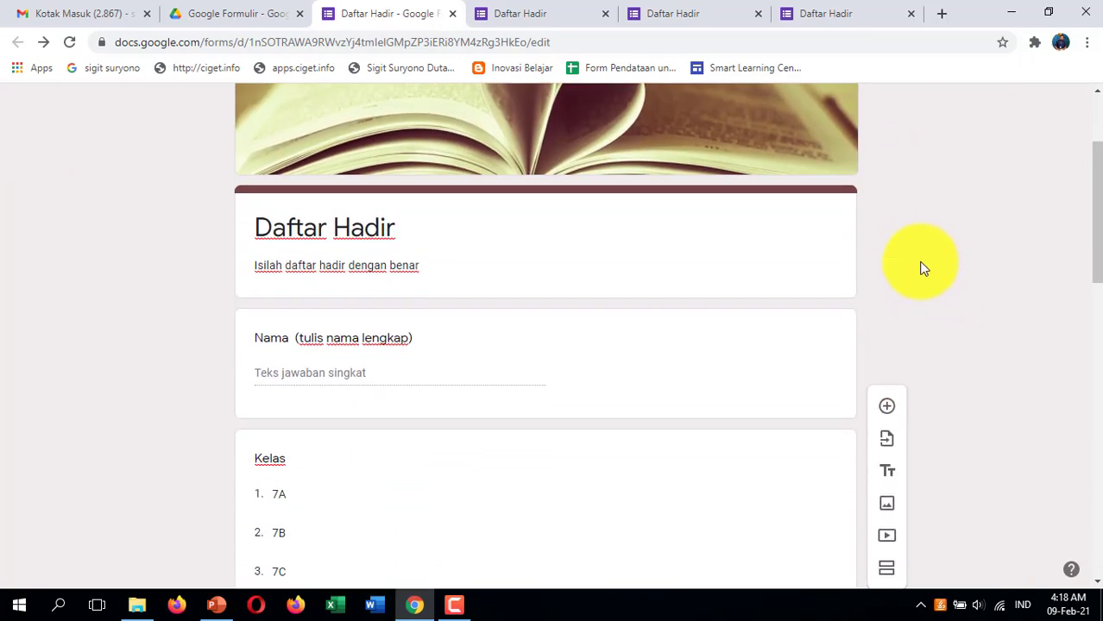
scroll(868, 195, up, 2)
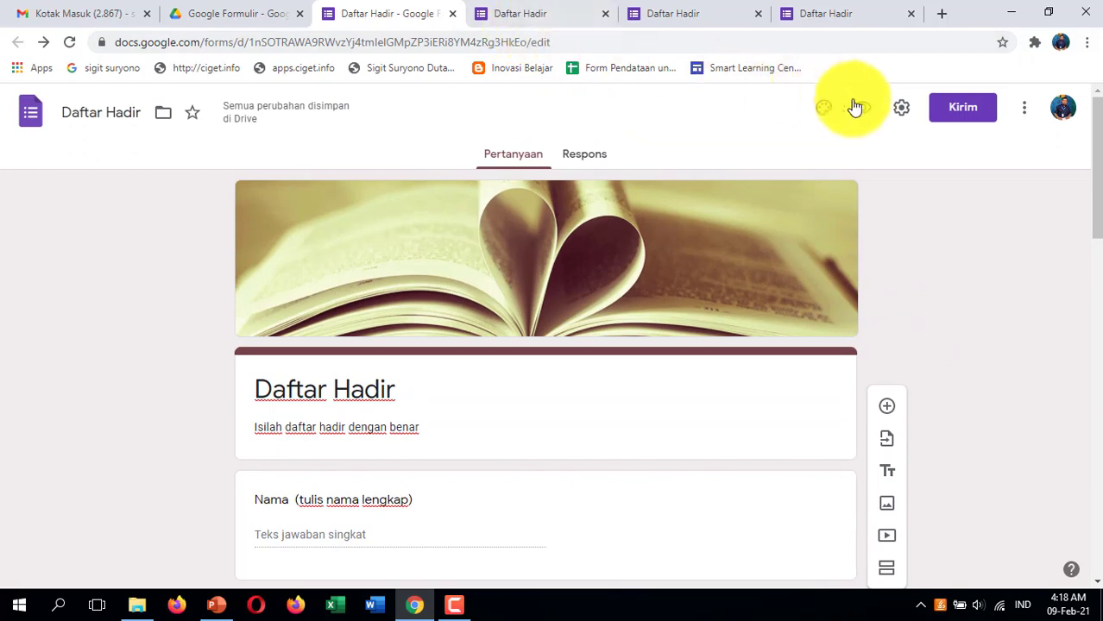
click(864, 109)
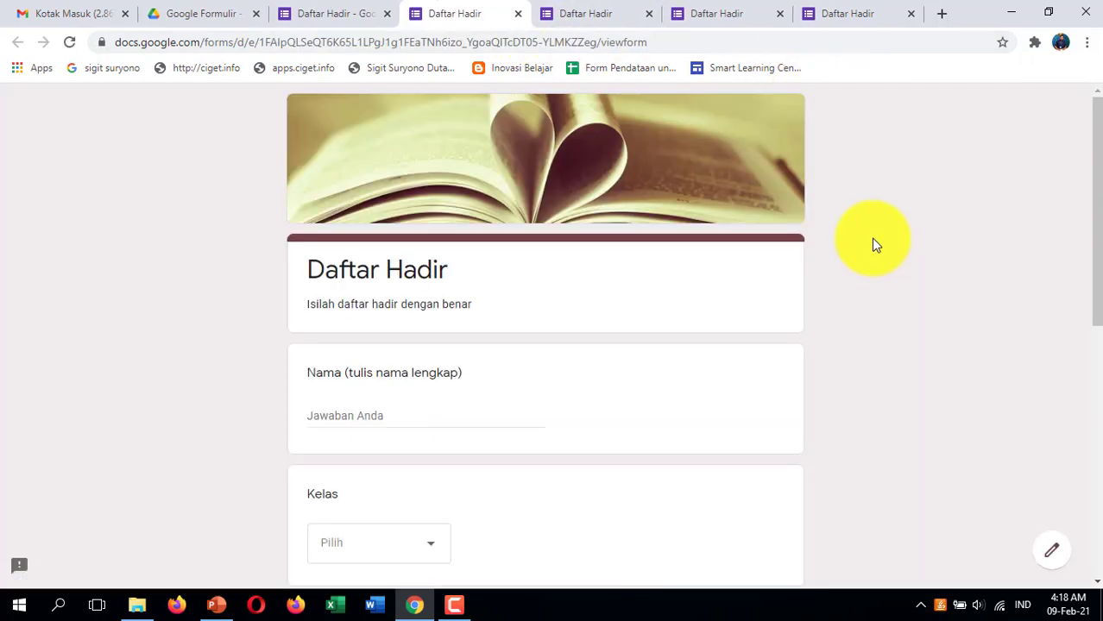
scroll(871, 238, down, 2)
scroll(868, 250, down, 4)
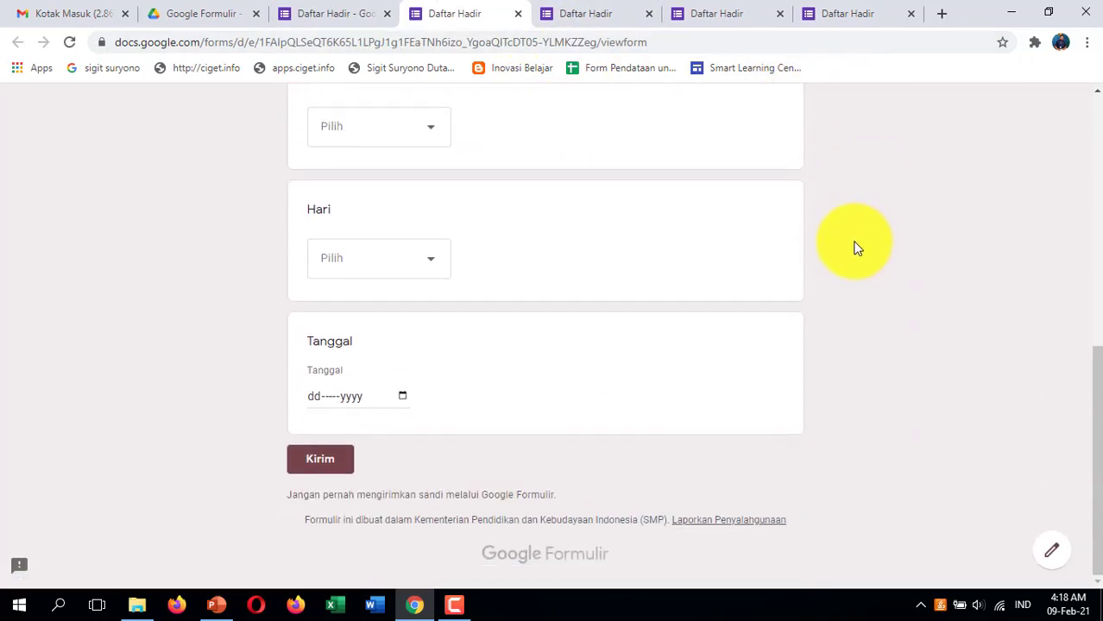
scroll(857, 248, up, 5)
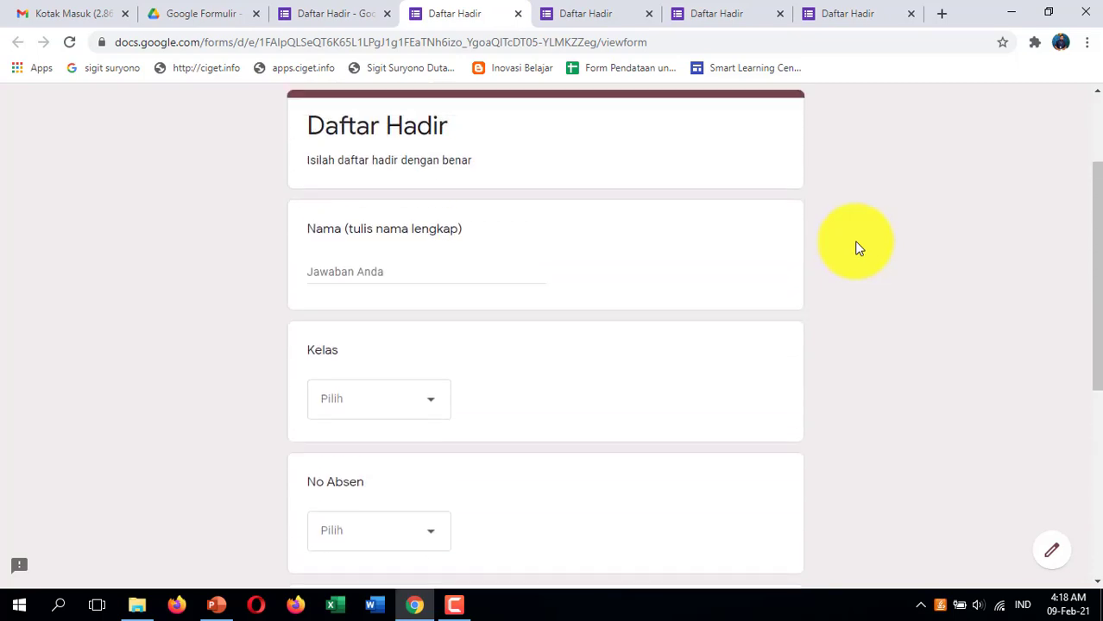
scroll(857, 248, down, 5)
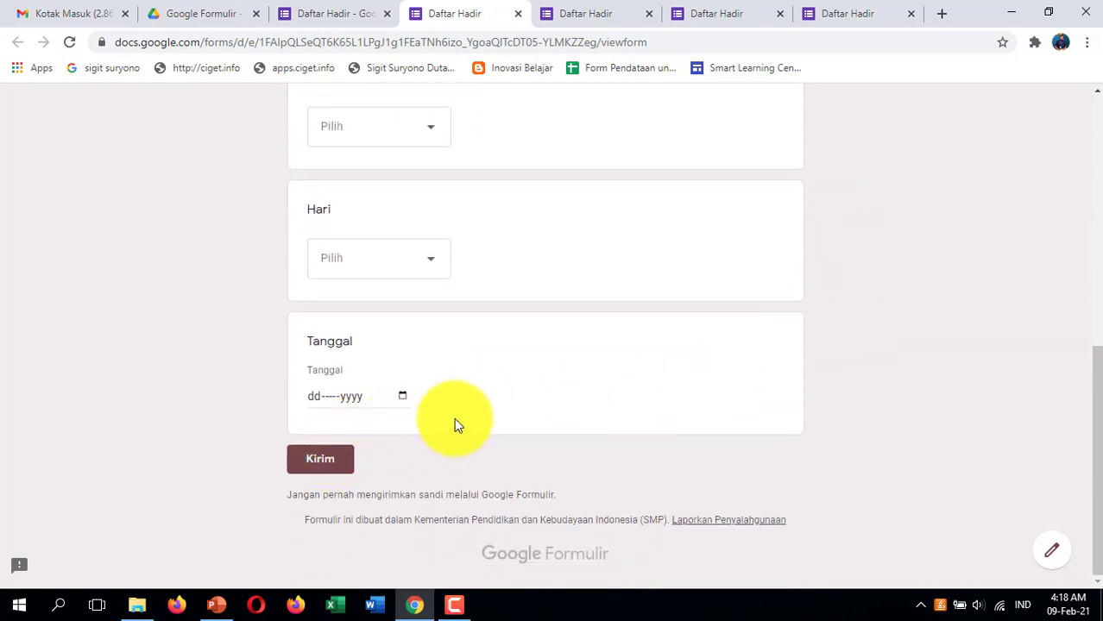
scroll(553, 340, up, 6)
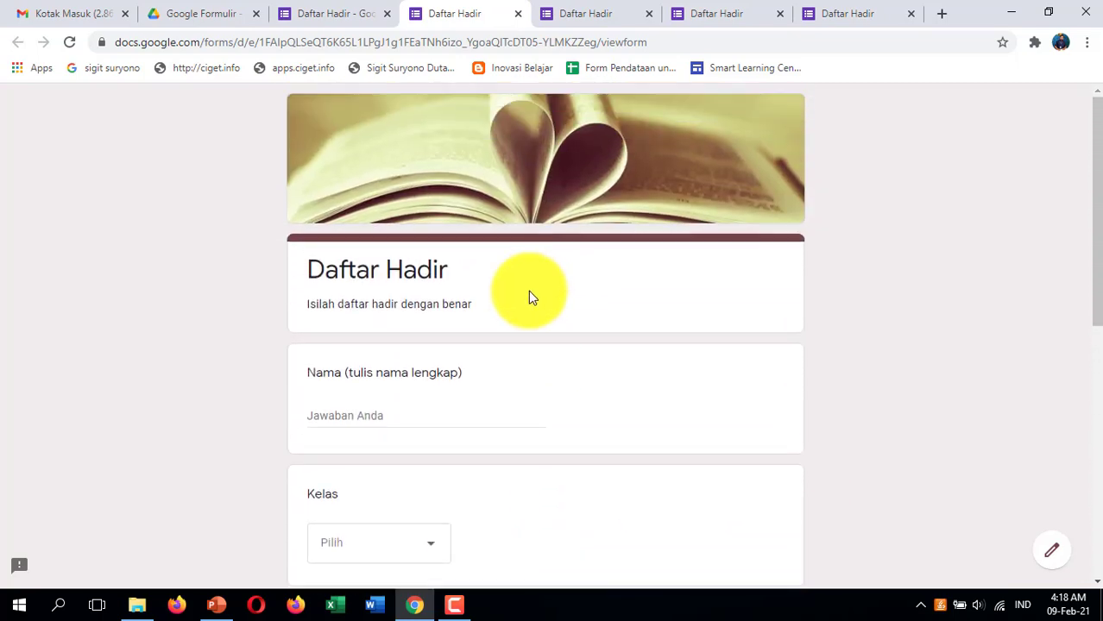
scroll(475, 308, down, 2)
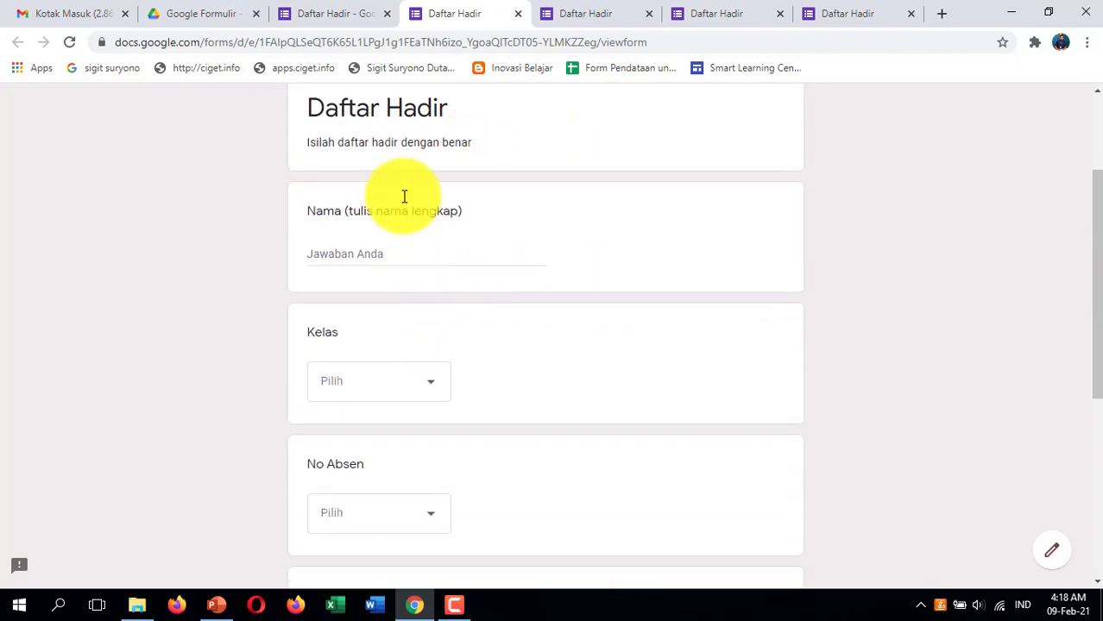
Return to the form editor and make the Nama question required
click(324, 14)
scroll(543, 225, down, 4)
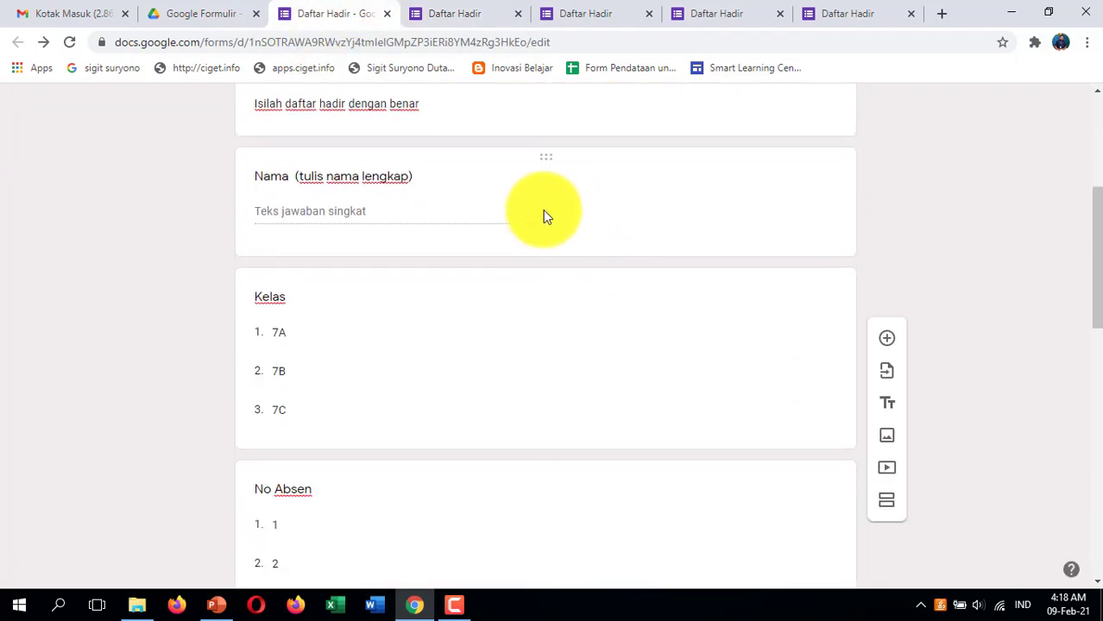
click(586, 162)
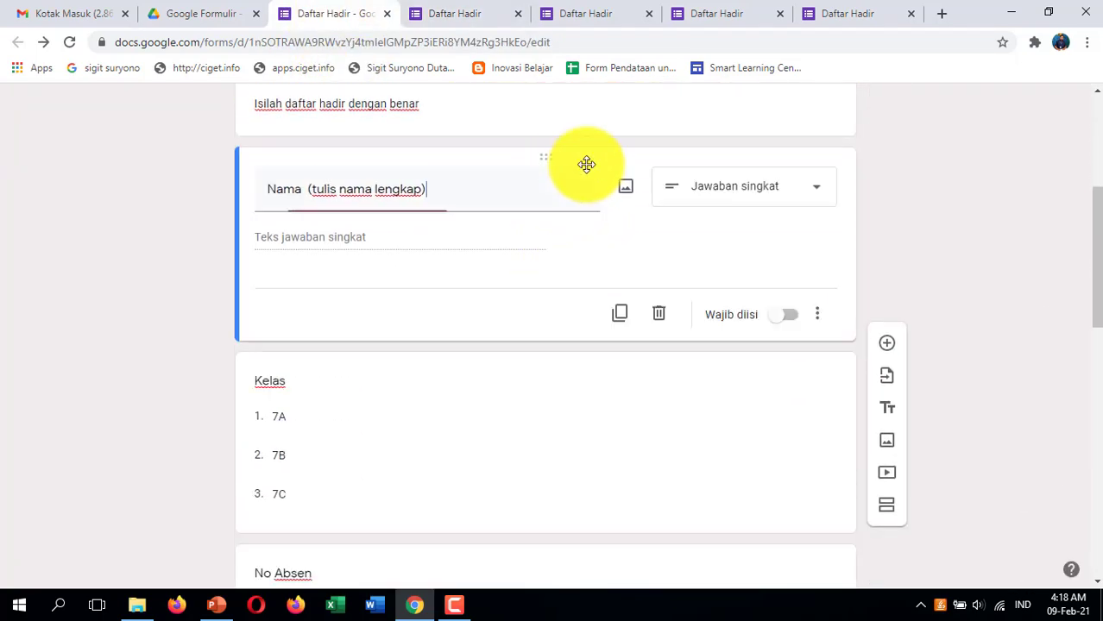
click(779, 321)
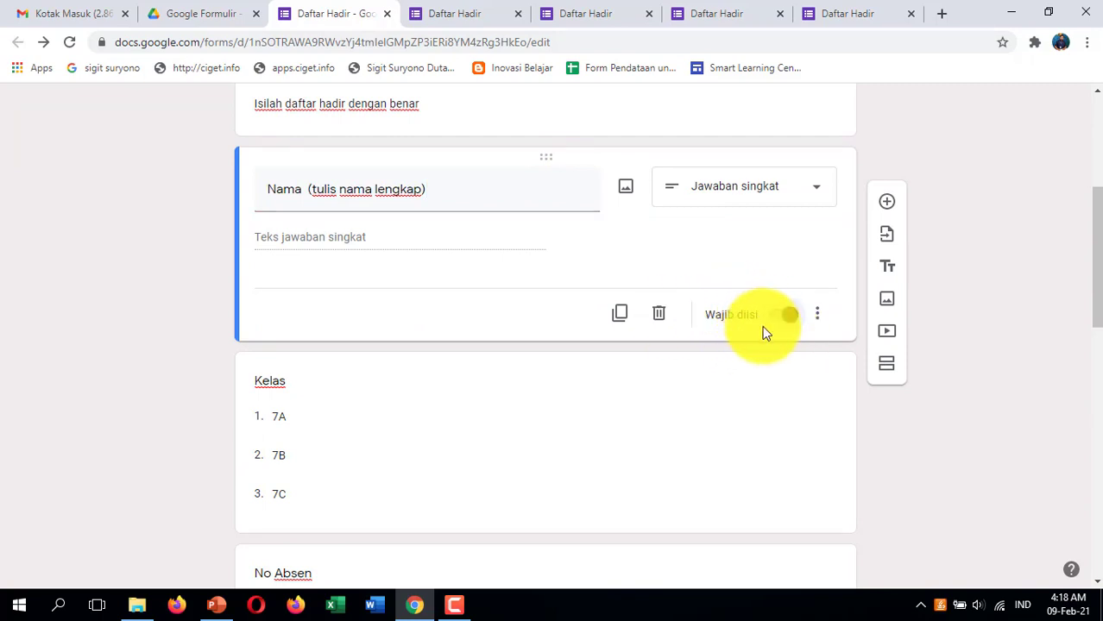
Make the Kelas and No Absen questions required
scroll(656, 328, down, 1)
click(595, 315)
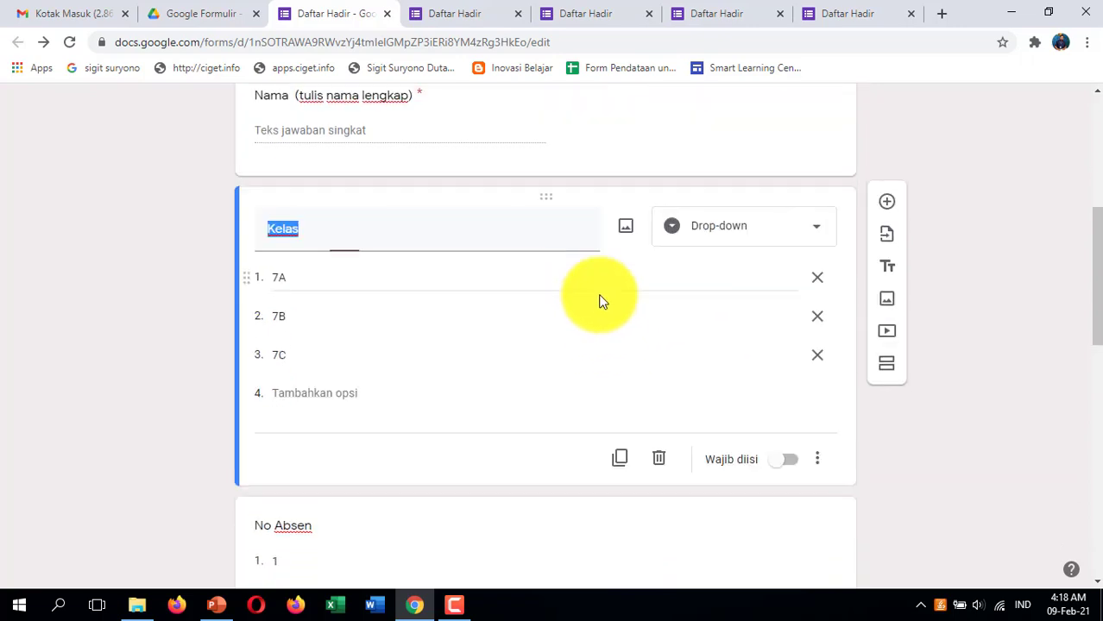
scroll(708, 358, down, 1)
click(777, 383)
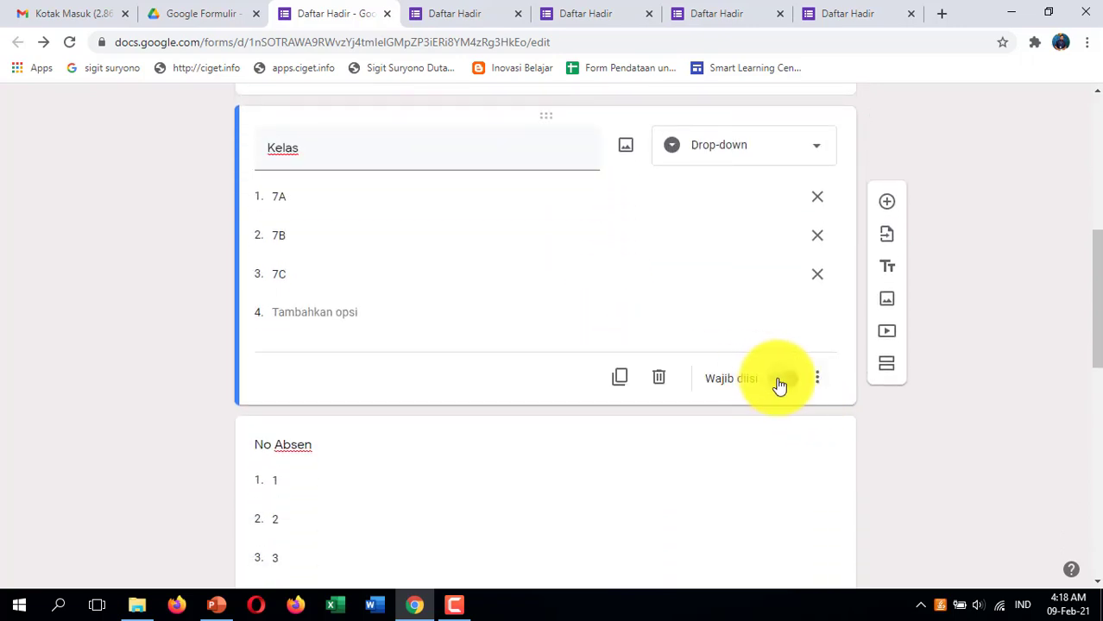
scroll(725, 375, down, 3)
click(676, 212)
scroll(707, 265, down, 3)
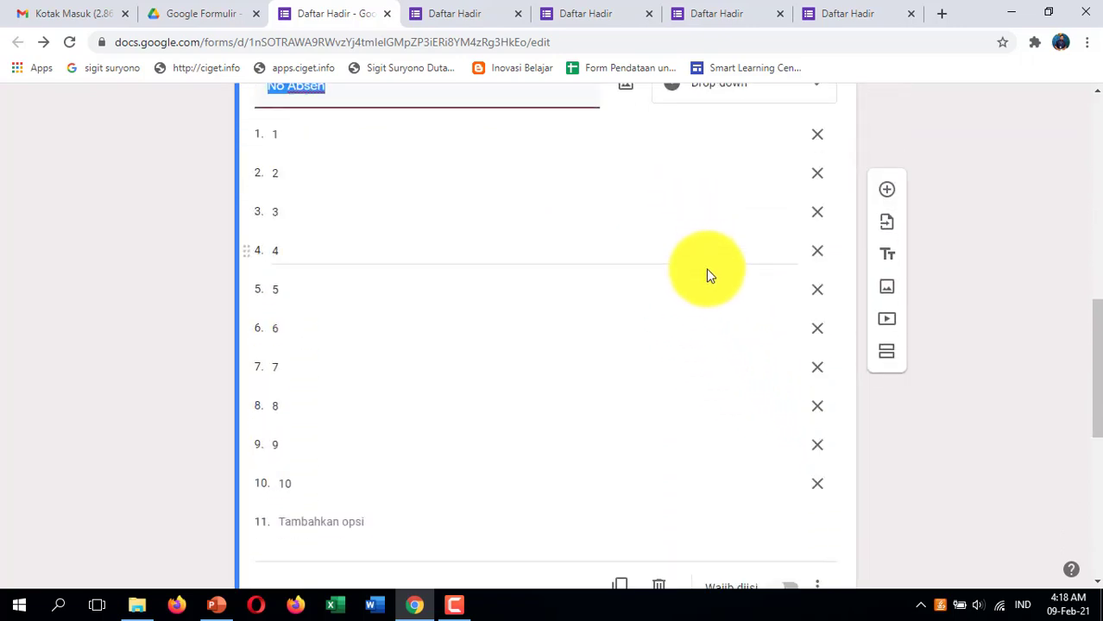
click(782, 278)
Make the Hari and Tanggal questions required
scroll(744, 315, down, 3)
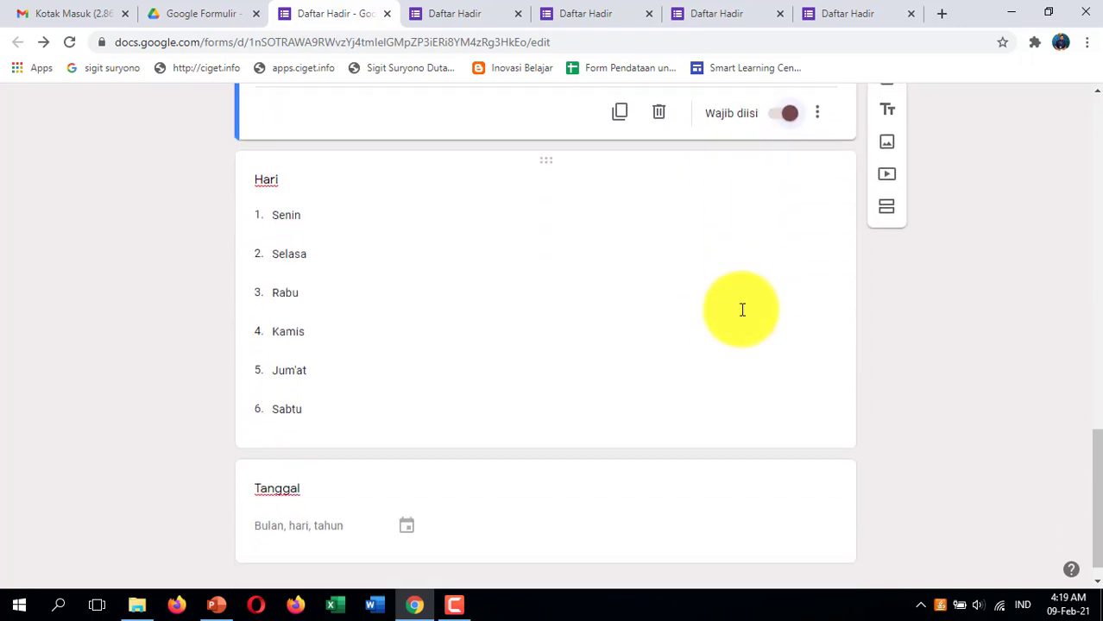
click(667, 409)
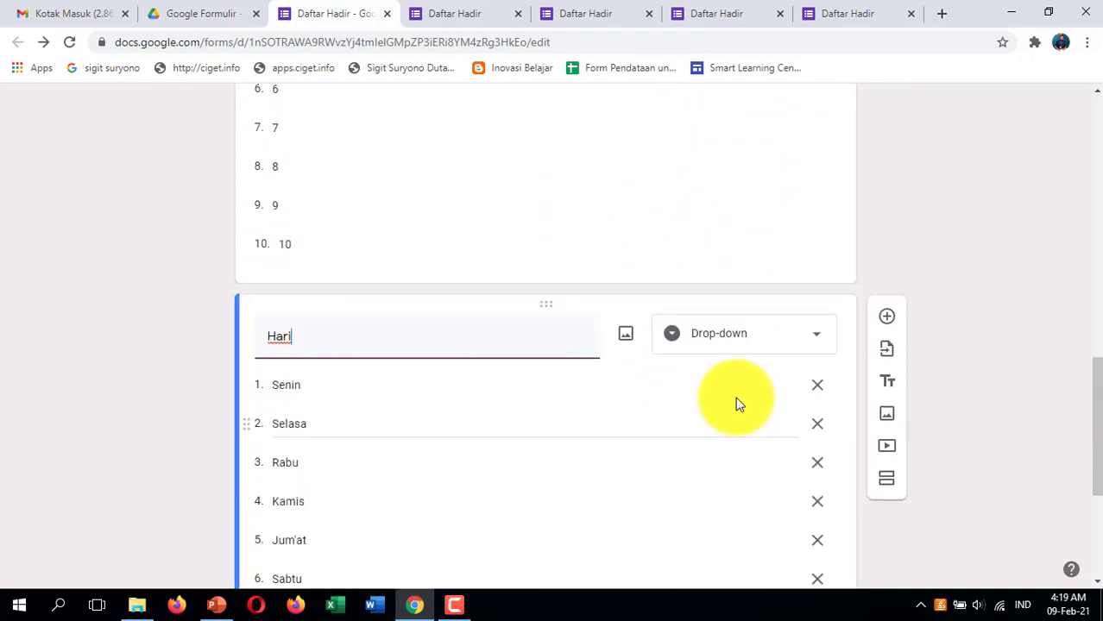
scroll(649, 268, down, 3)
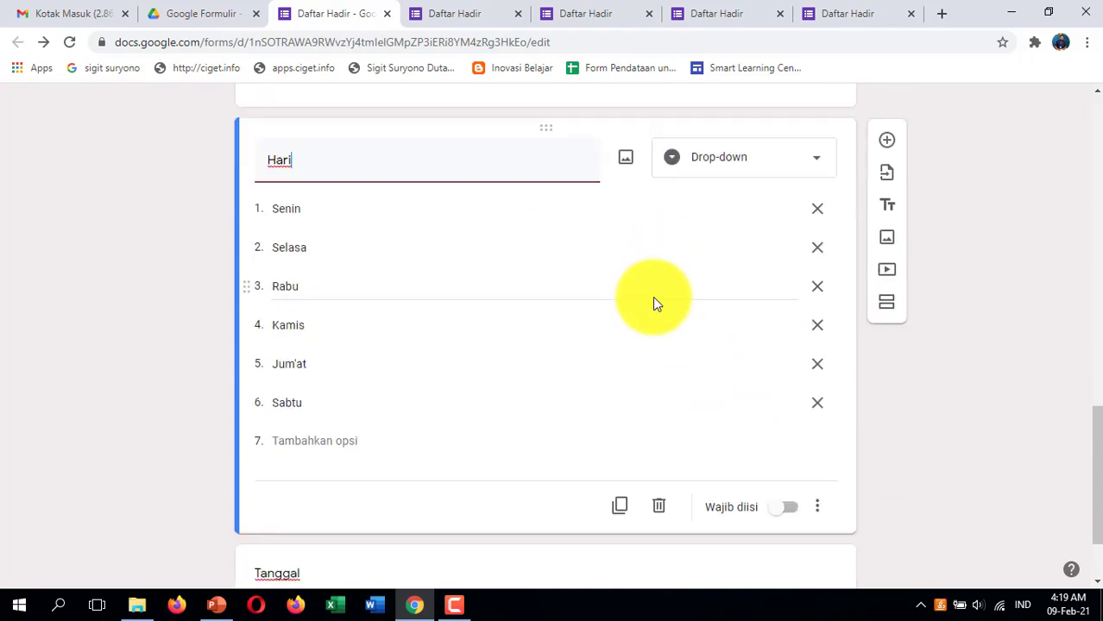
click(785, 398)
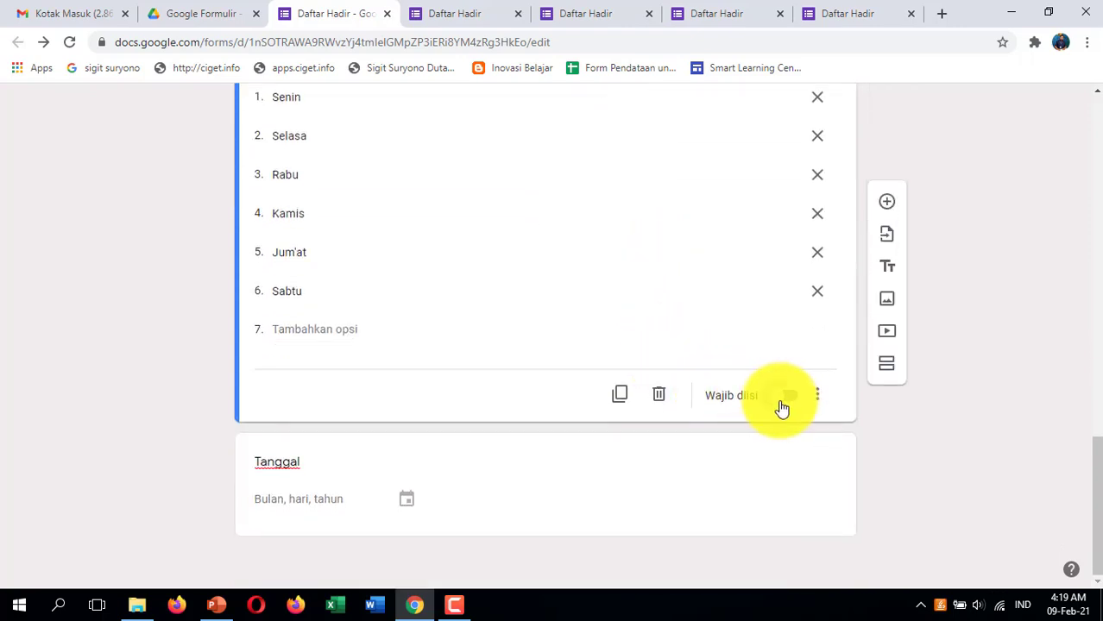
click(753, 450)
click(784, 511)
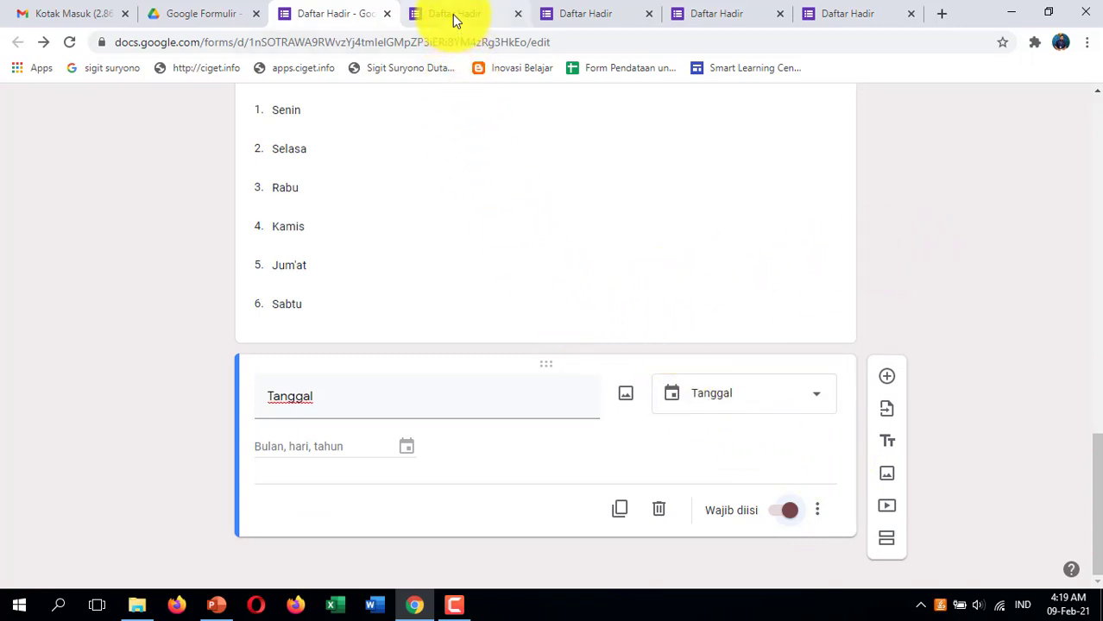
Preview the updated form and choose 7A as the Kelas answer
scroll(957, 242, up, 15)
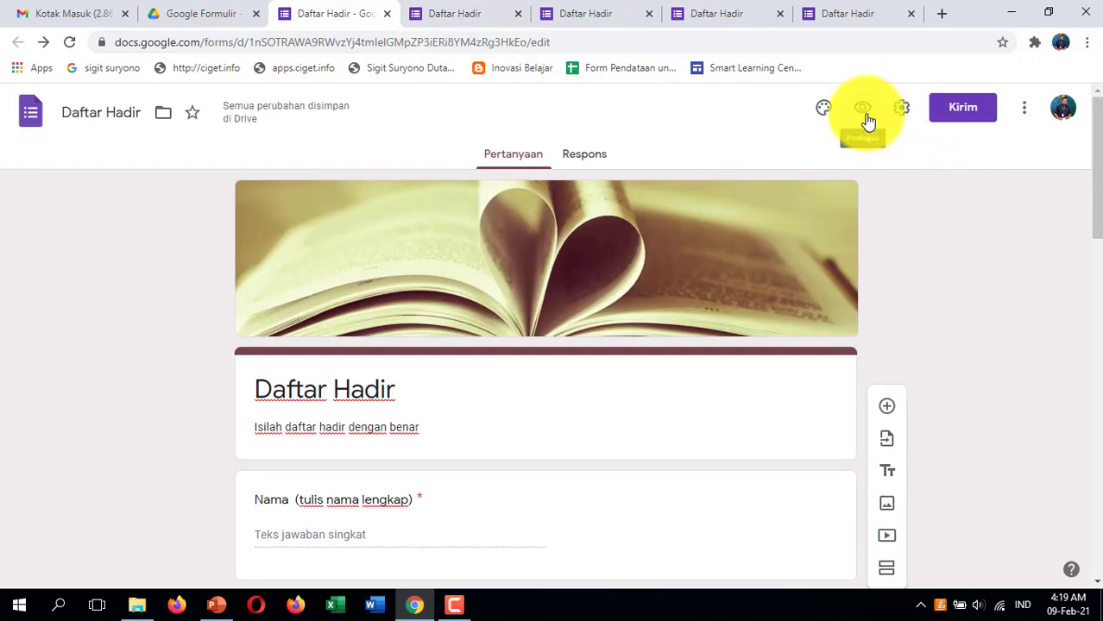
click(863, 108)
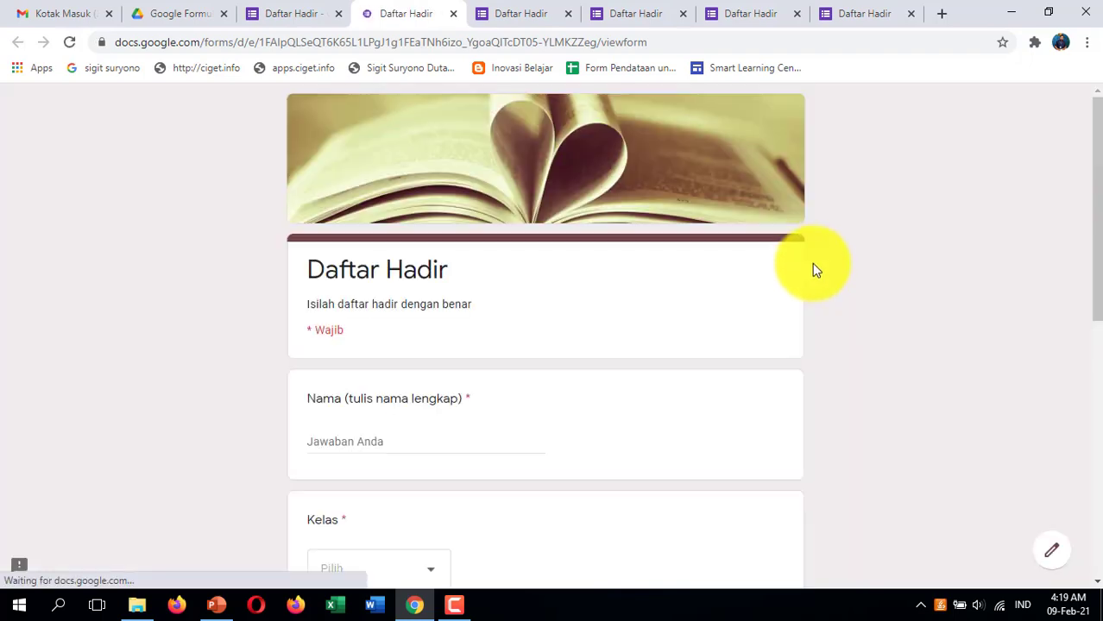
scroll(386, 331, down, 1)
scroll(386, 331, down, 1)
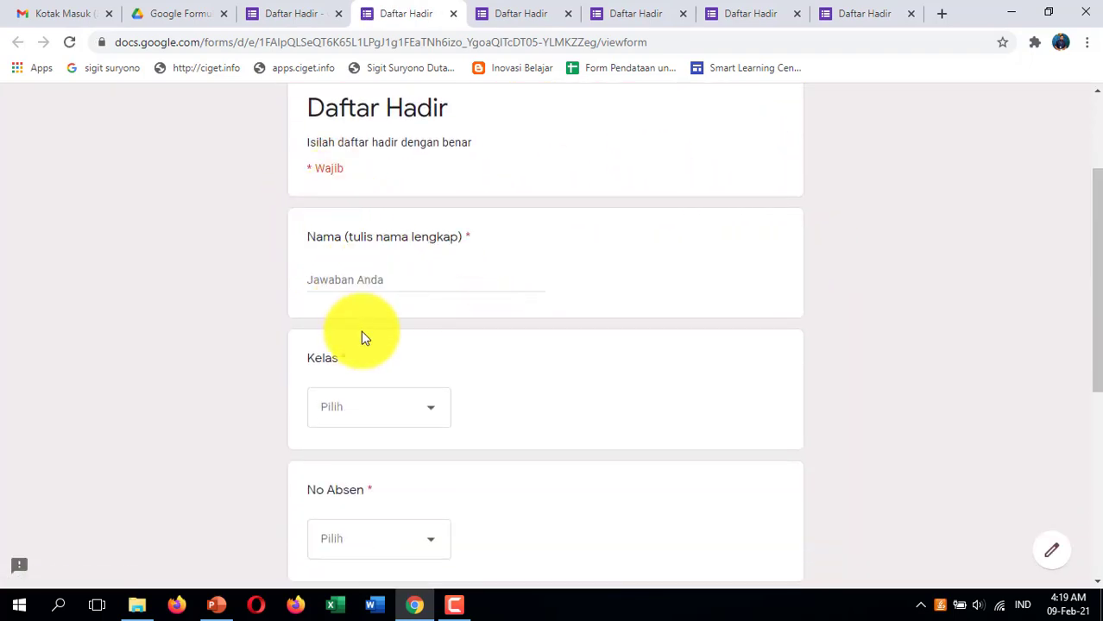
scroll(362, 329, down, 2)
click(417, 250)
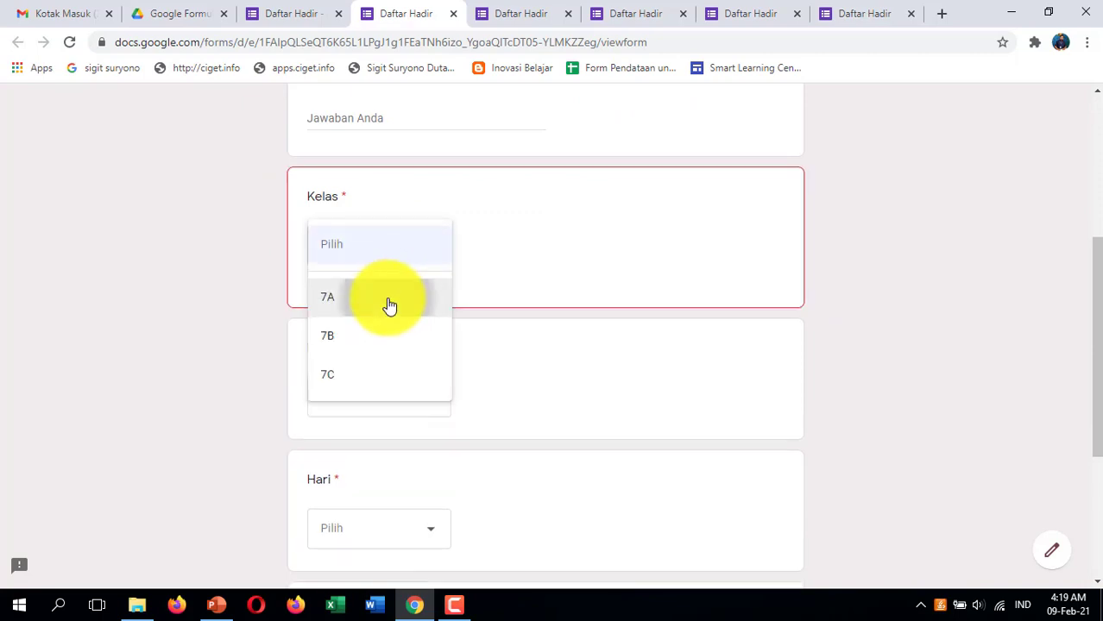
click(386, 304)
Answer No Absen with 4 and Hari with Senin in the form preview
scroll(418, 333, down, 2)
click(430, 230)
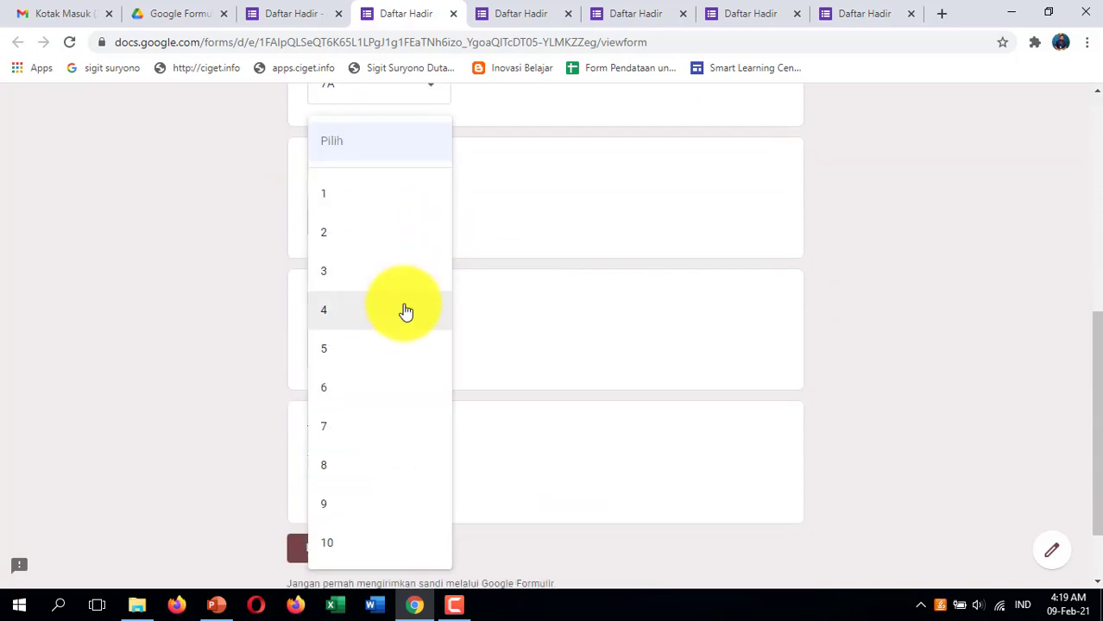
click(406, 312)
scroll(411, 326, down, 1)
click(420, 274)
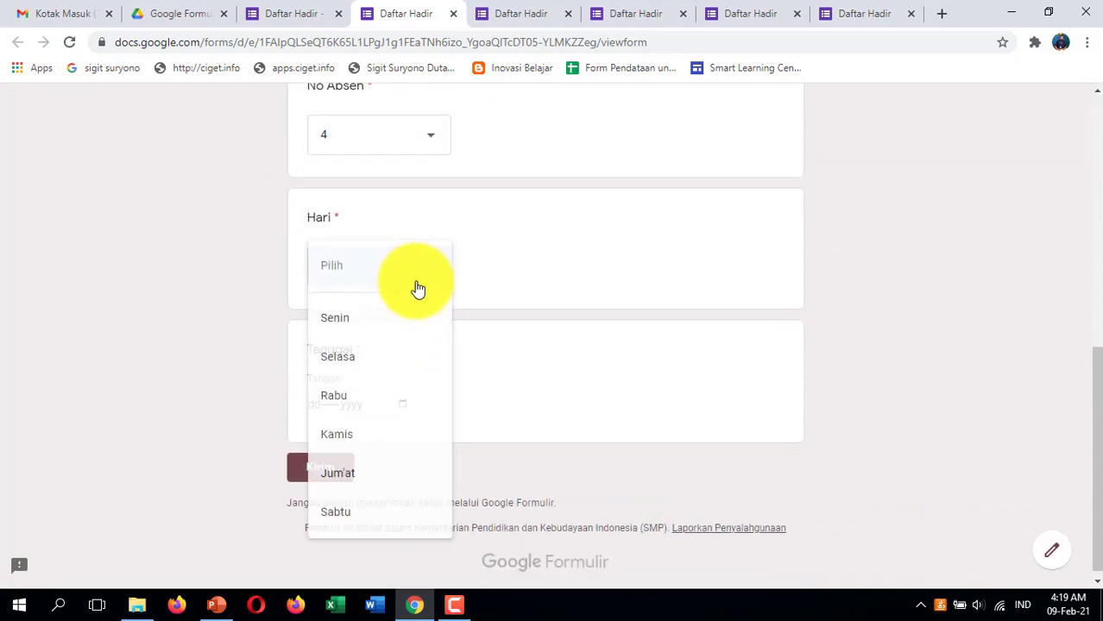
click(387, 320)
Try to submit the form with Nama and Tanggal left empty to test the required questions
scroll(492, 315, up, 6)
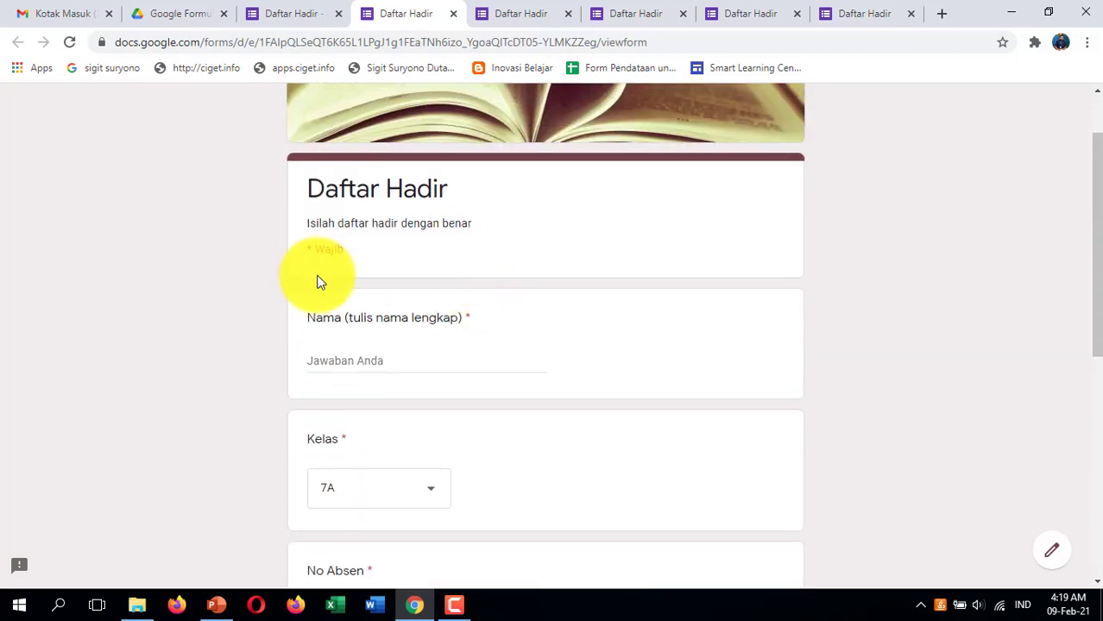
scroll(476, 399, down, 6)
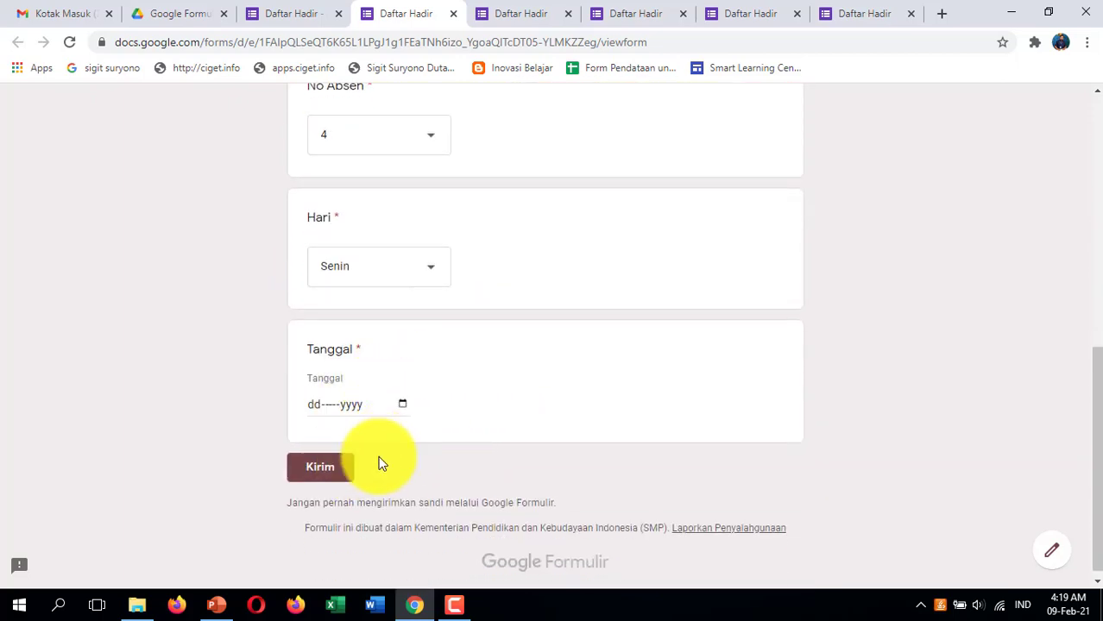
click(320, 473)
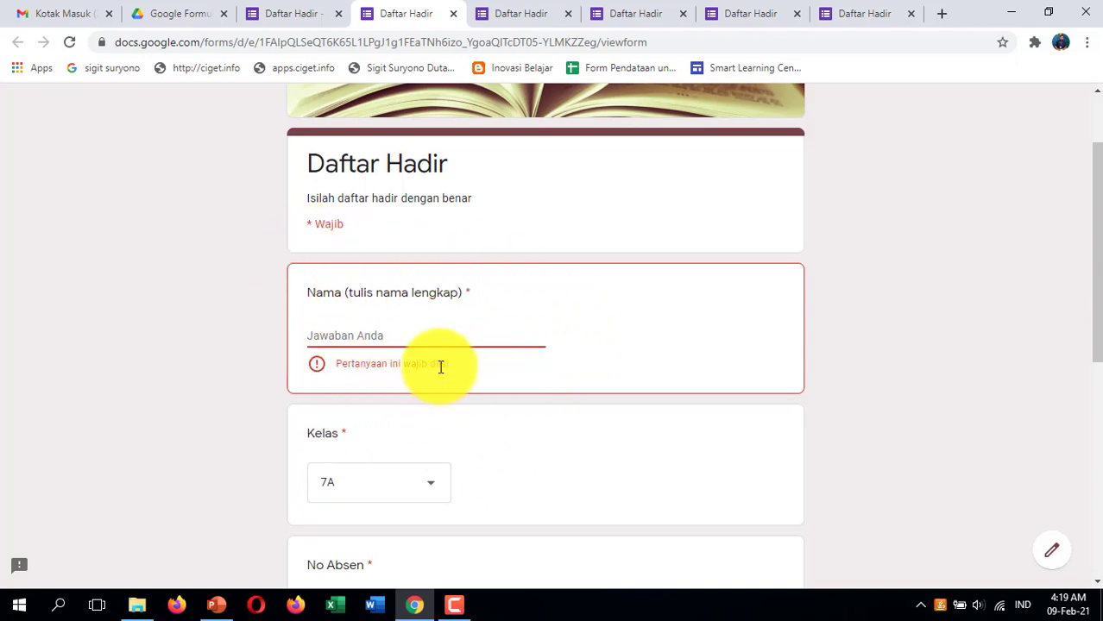
scroll(483, 379, down, 5)
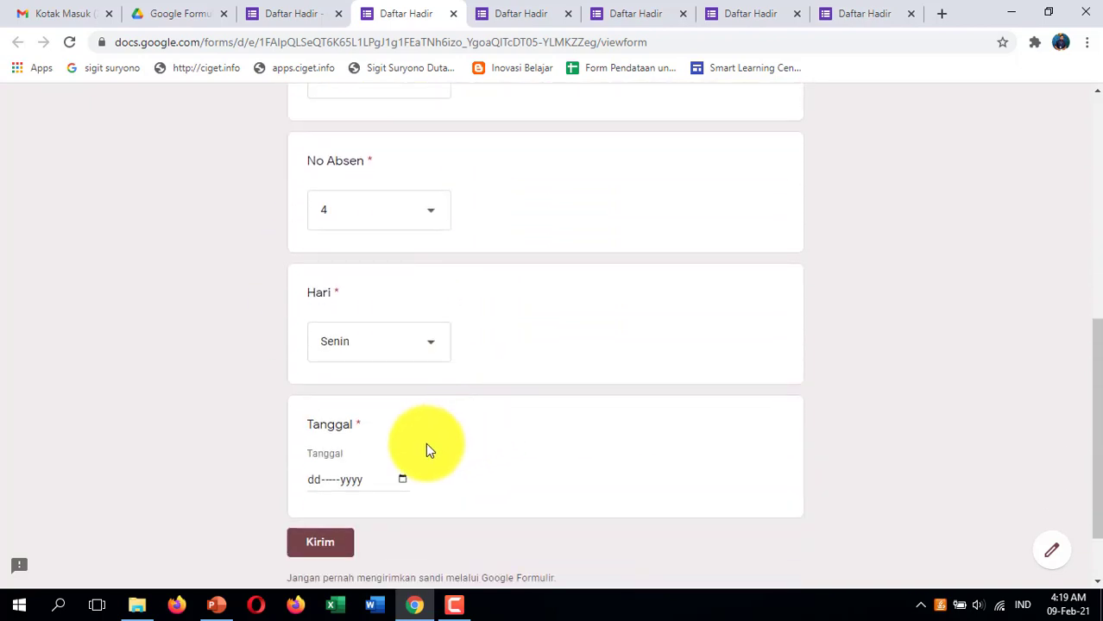
Enter "df" as the Nama answer and try to submit the form with Tanggal still empty
scroll(448, 451, up, 4)
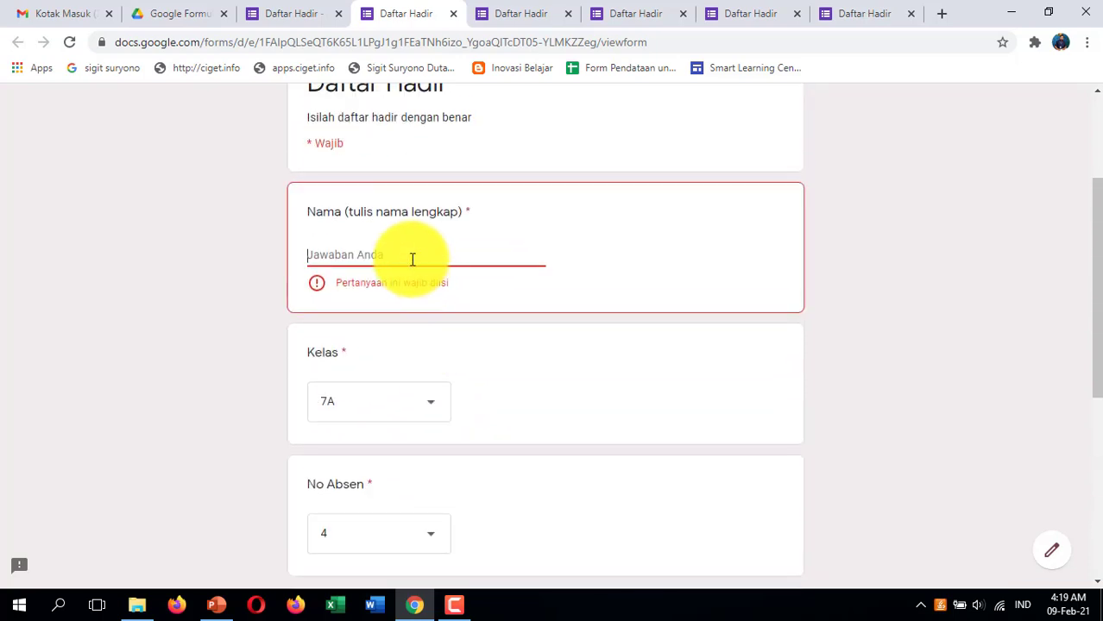
text(s)
scroll(381, 349, down, 4)
scroll(418, 518, down, 1)
click(309, 475)
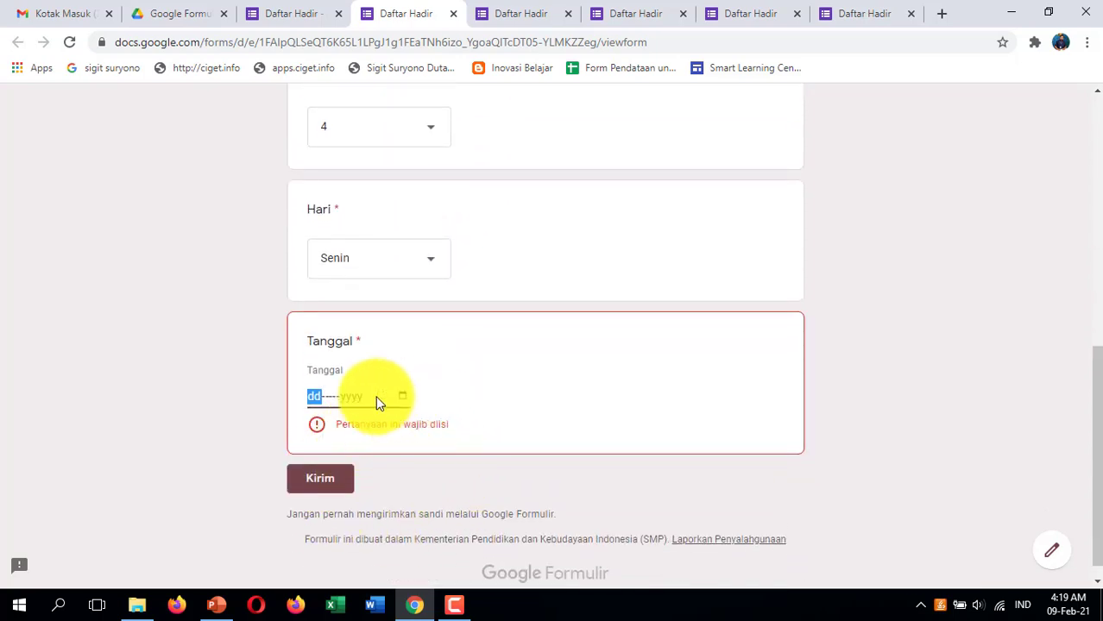
Return to the Daftar Hadir form editor and open the form's responses
scroll(729, 411, up, 6)
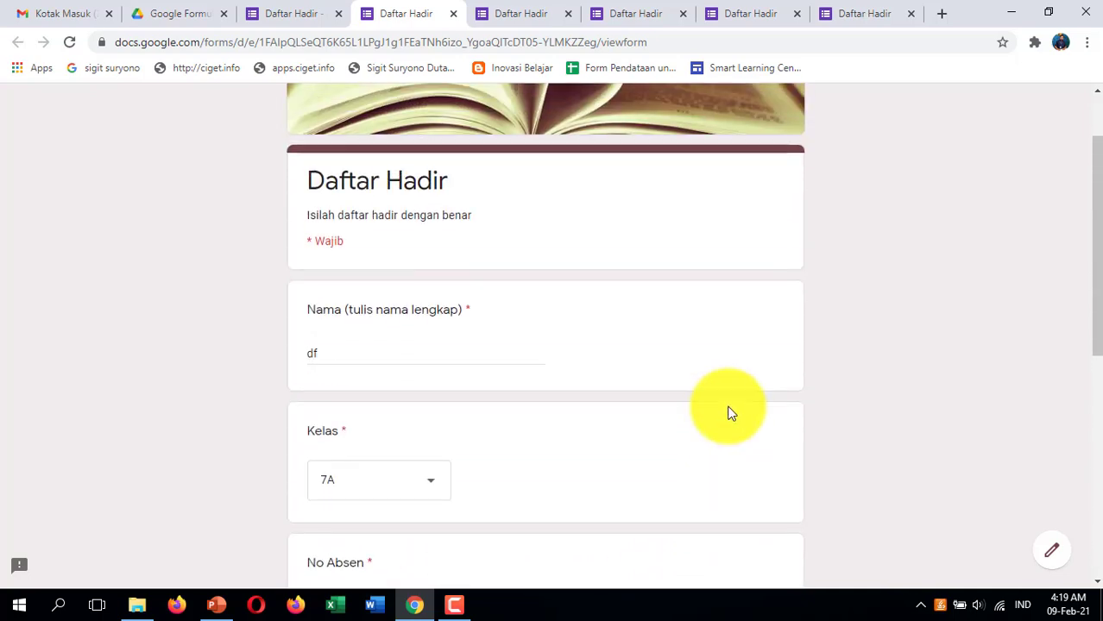
scroll(730, 410, up, 1)
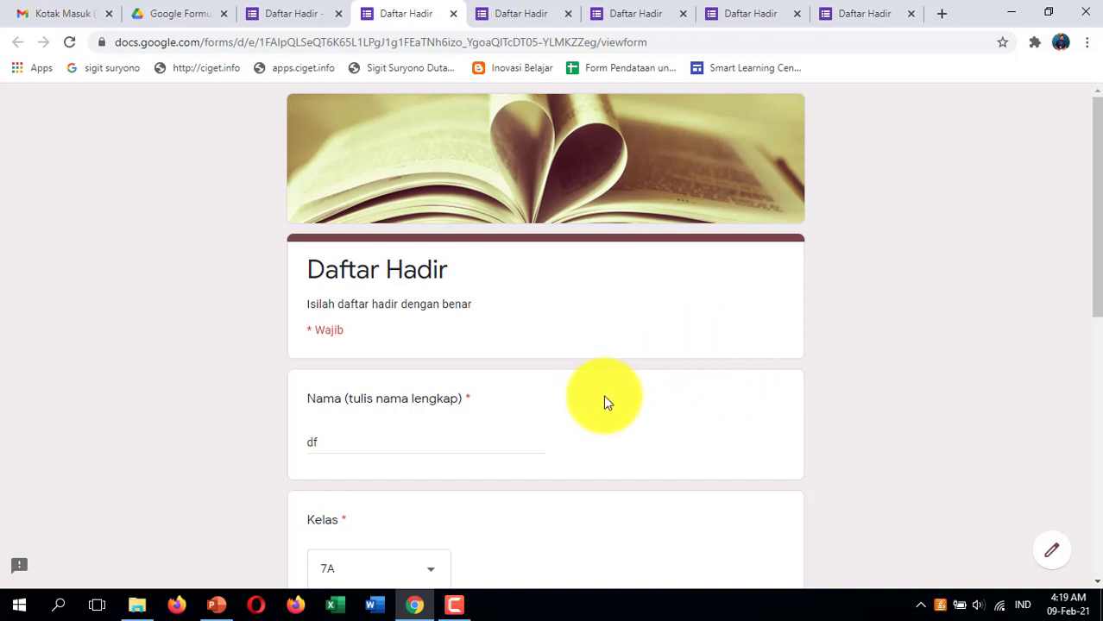
scroll(602, 402, down, 4)
scroll(445, 291, up, 2)
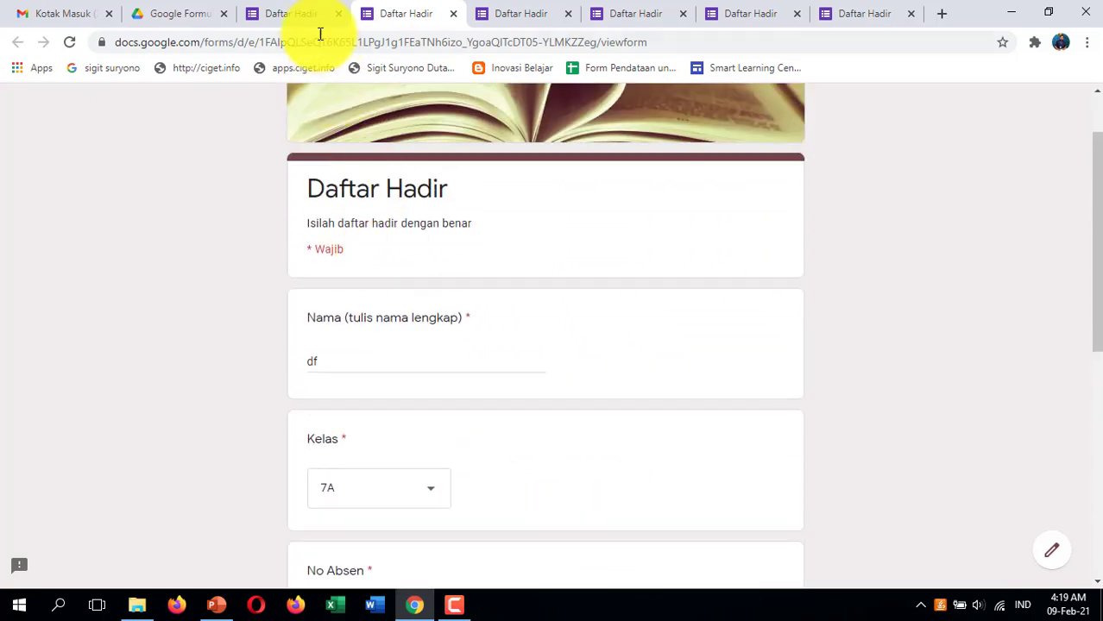
click(304, 19)
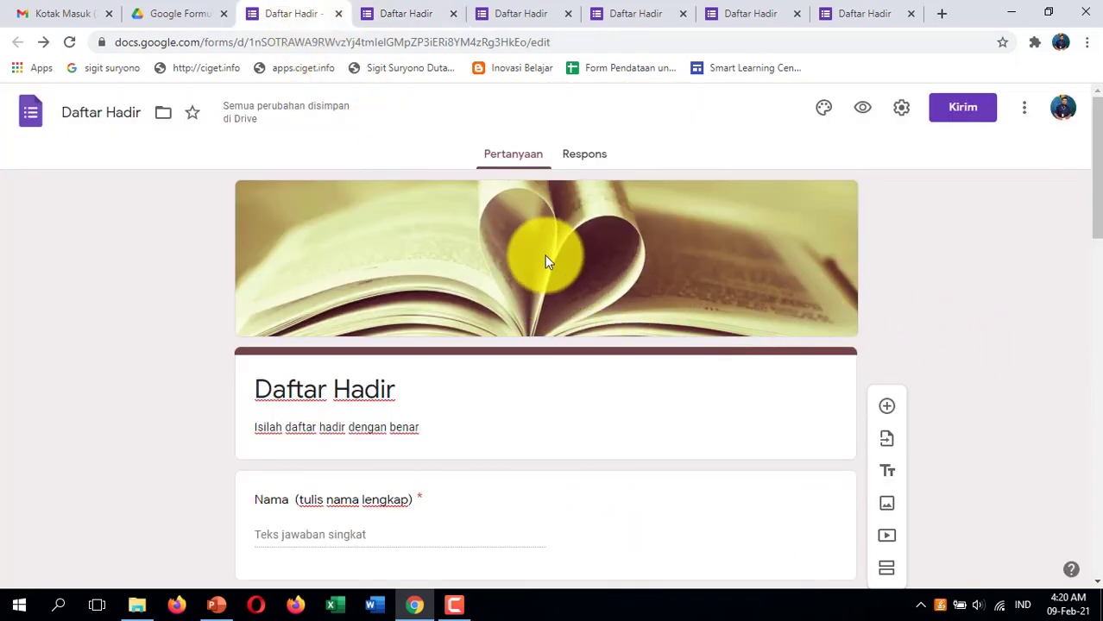
click(592, 158)
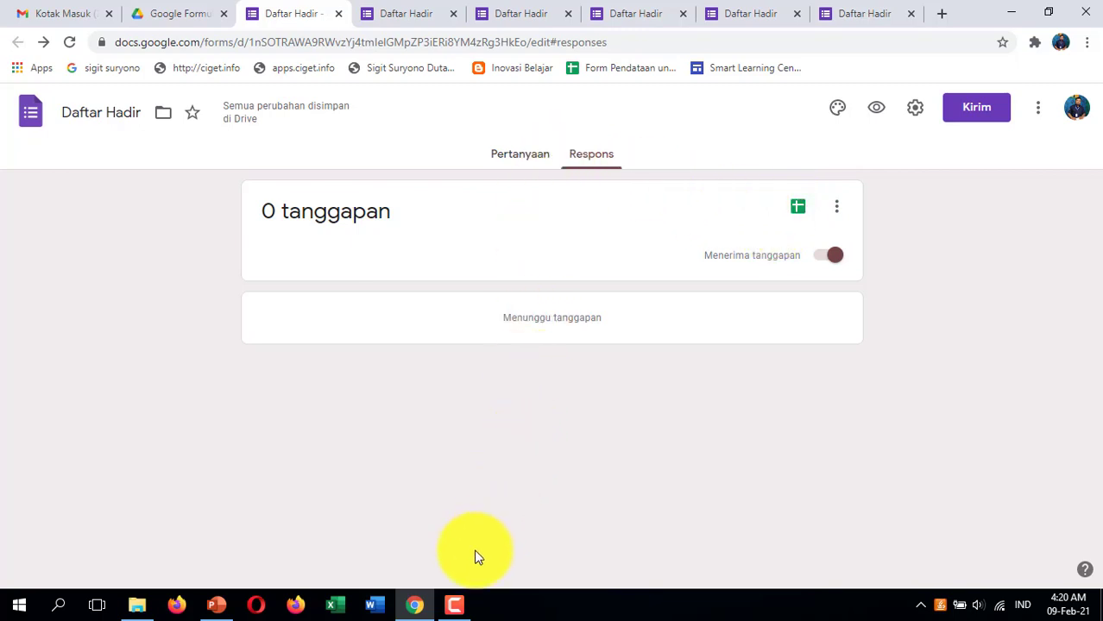
Switch to Google Drive and open the existing Daftar Hadir Pembelajaran IPA Kelas 7 form from Drive Saya
click(190, 16)
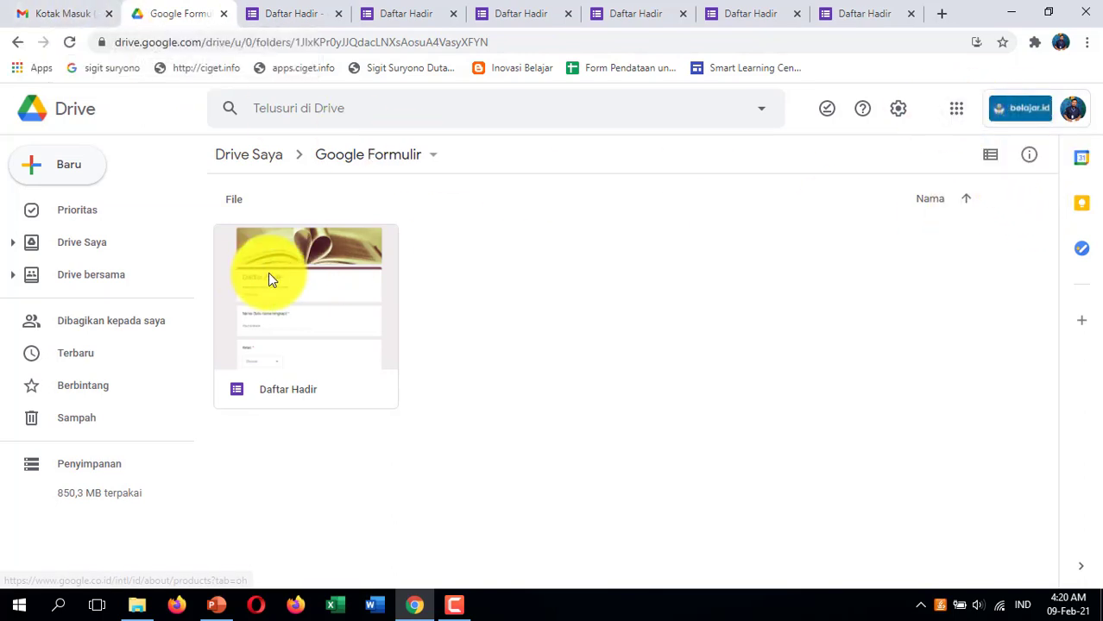
click(93, 250)
scroll(541, 337, down, 3)
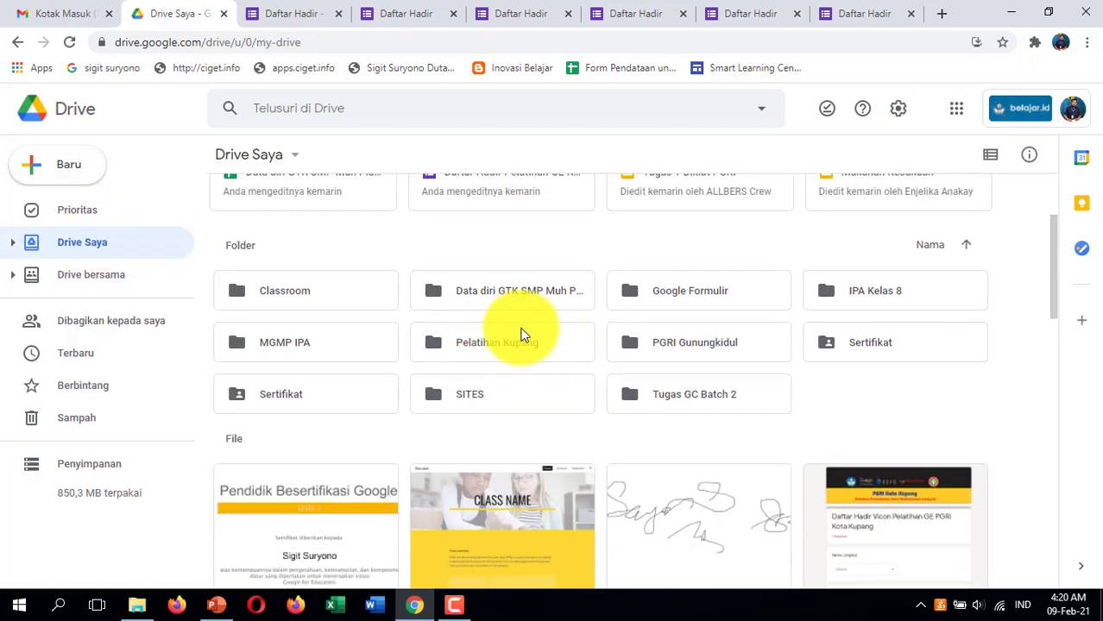
scroll(522, 335, up, 1)
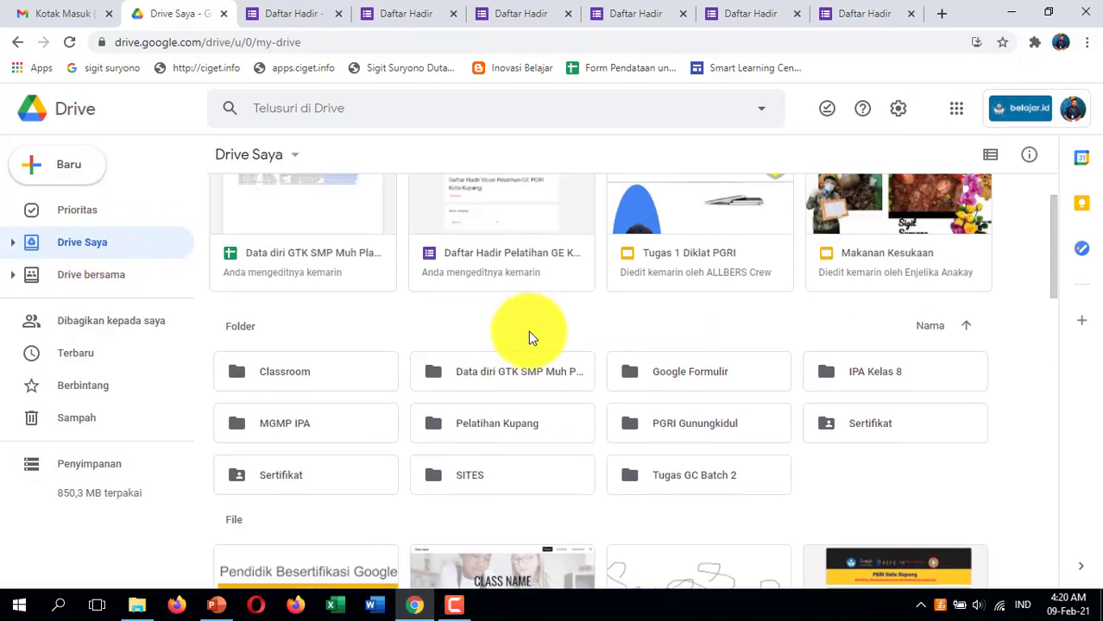
scroll(529, 337, down, 1)
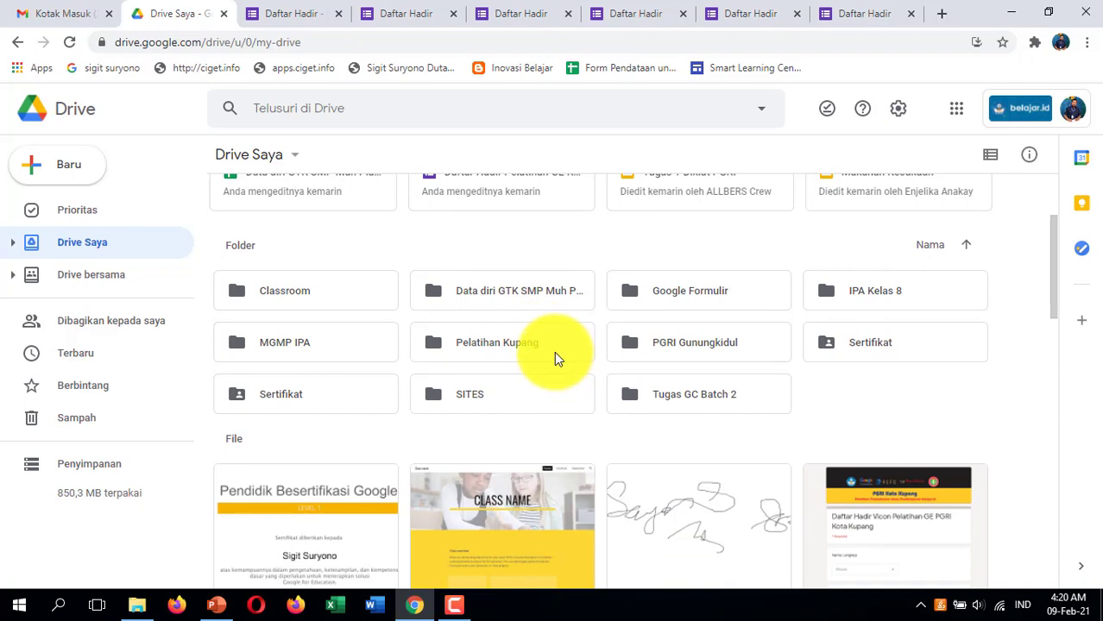
scroll(554, 351, down, 5)
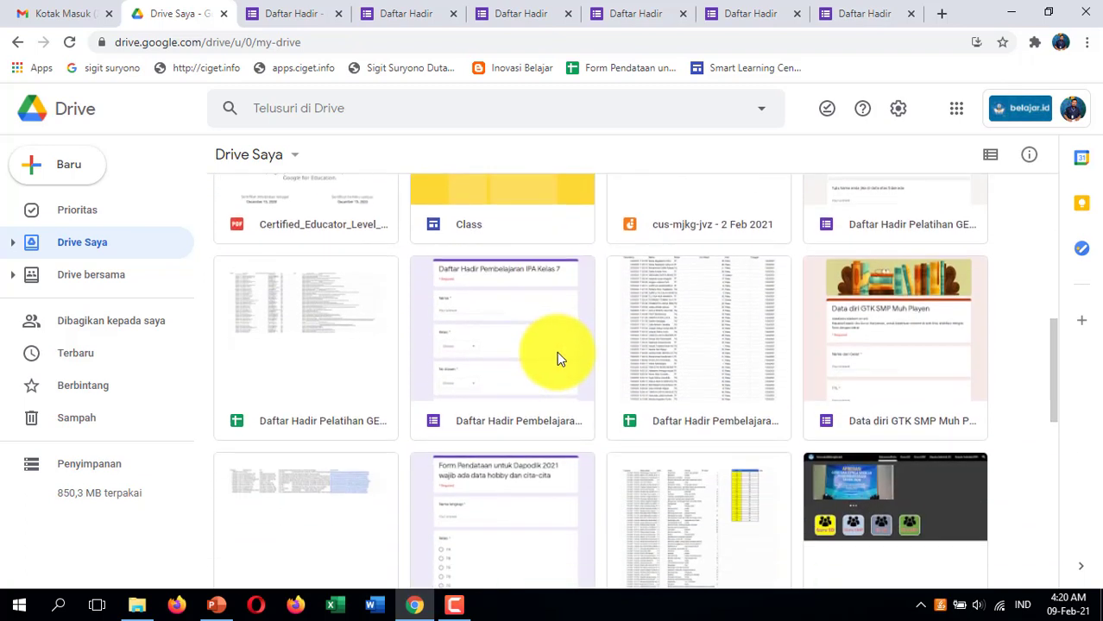
scroll(557, 357, down, 1)
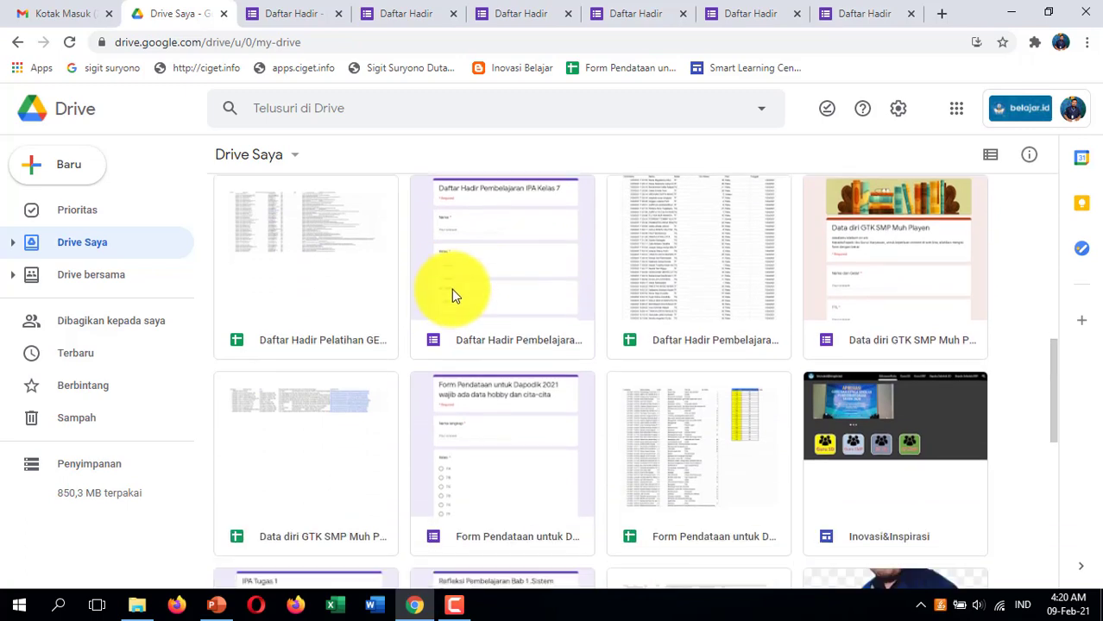
double_click(460, 275)
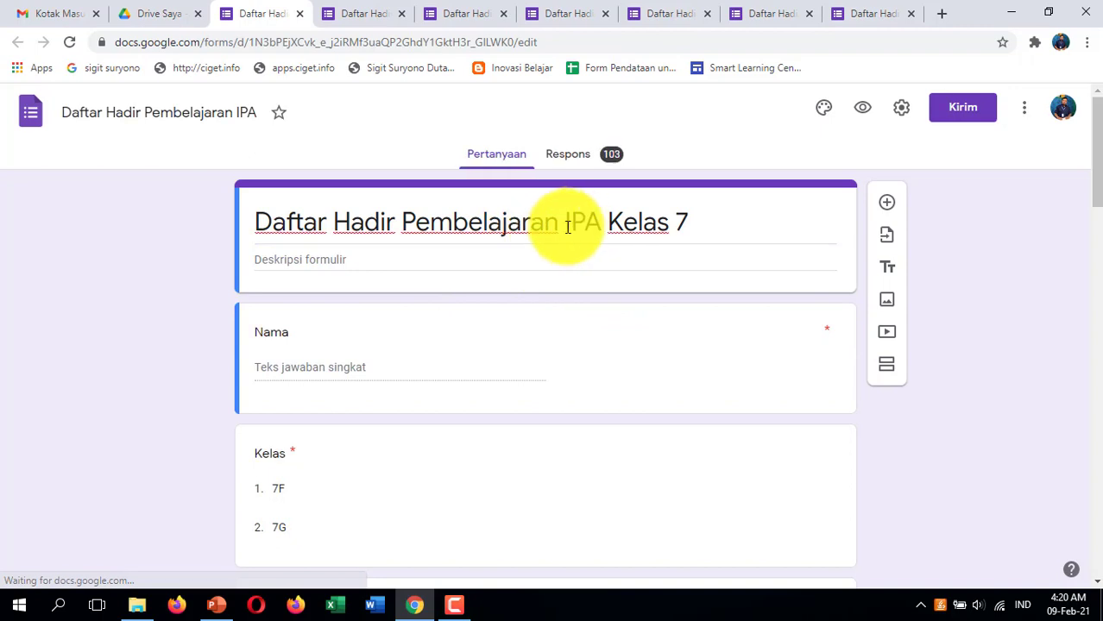
Look through the questions of the Daftar Hadir Pembelajaran IPA Kelas 7 form from Nama to Tanggal
scroll(692, 229, down, 3)
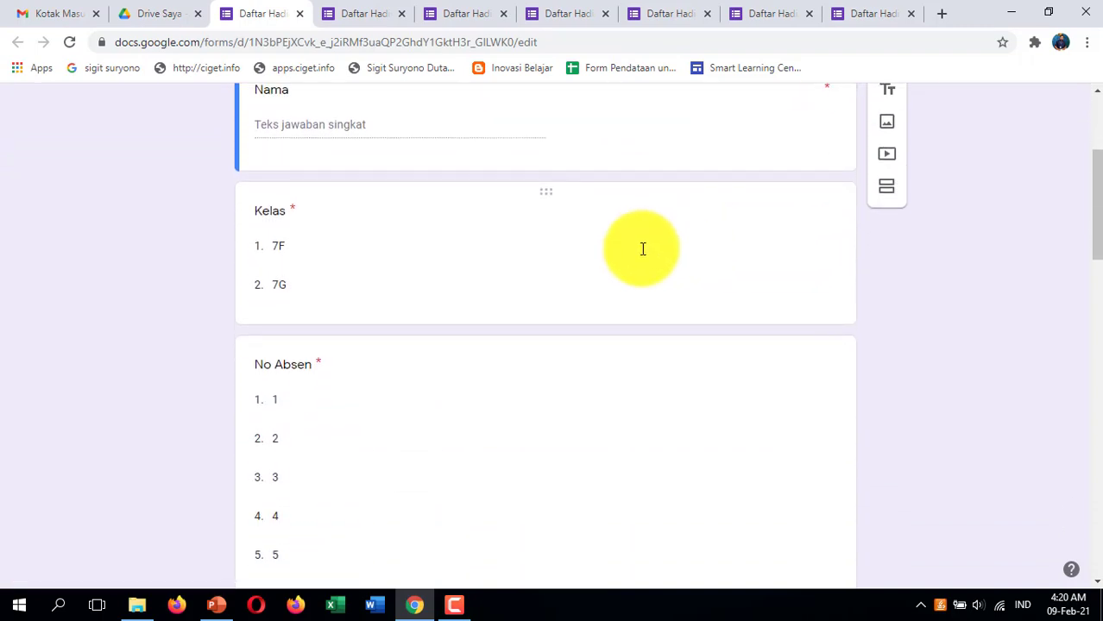
scroll(405, 258, down, 2)
scroll(394, 259, up, 4)
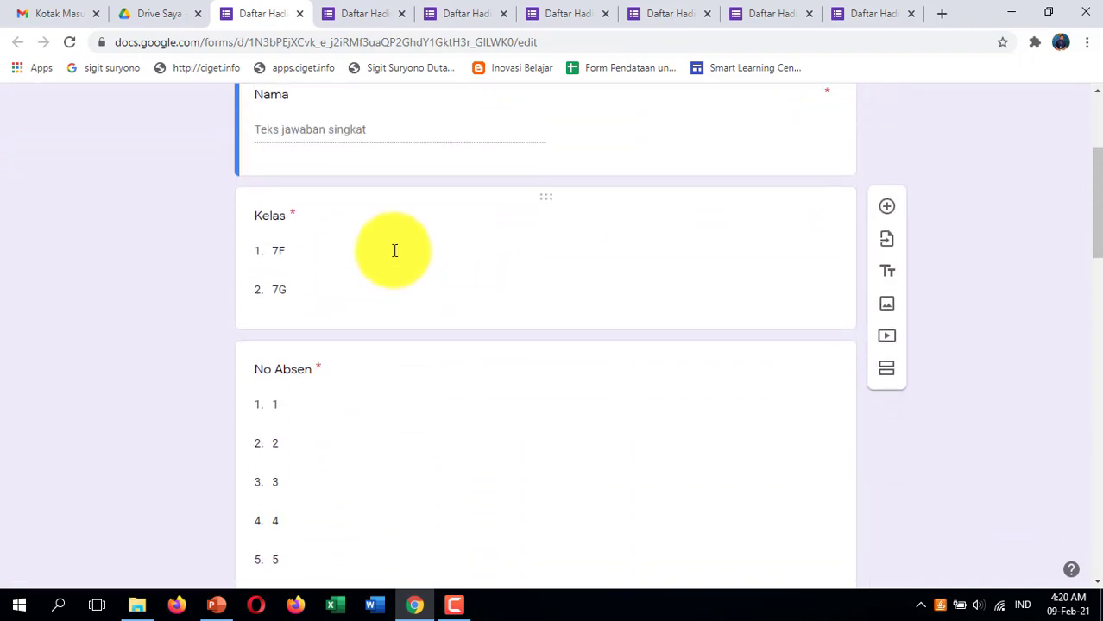
scroll(352, 278, down, 2)
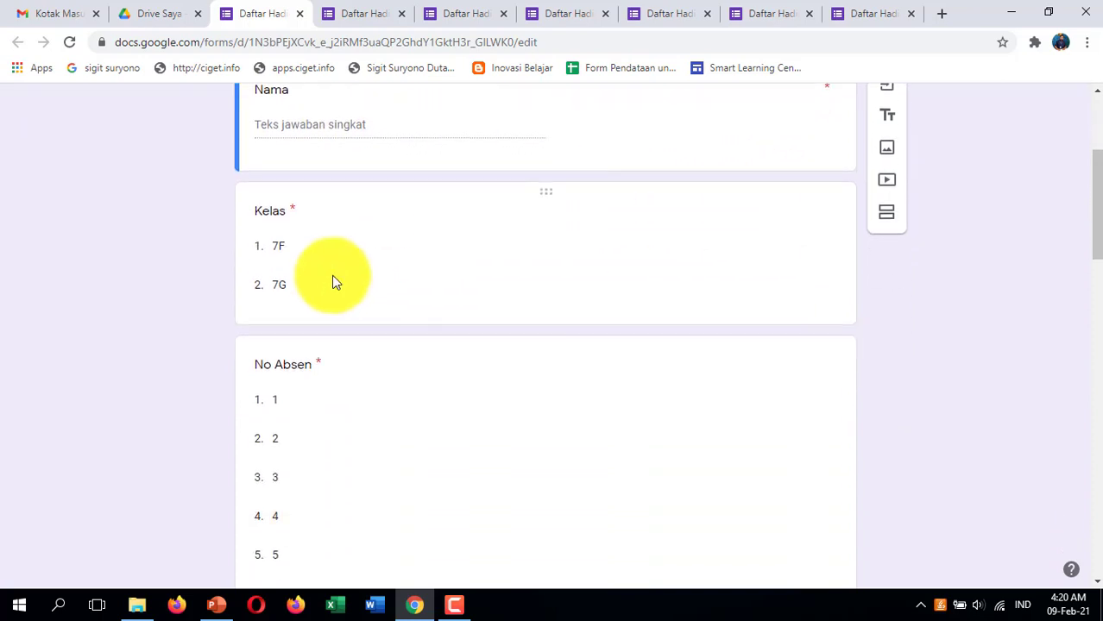
scroll(302, 250, down, 10)
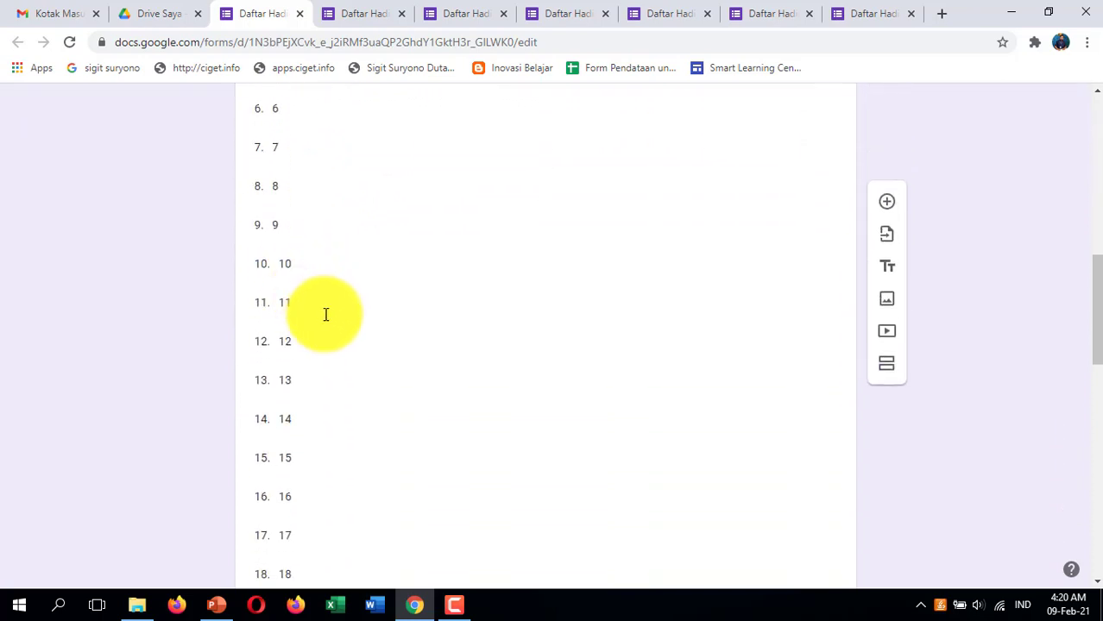
scroll(334, 319, down, 8)
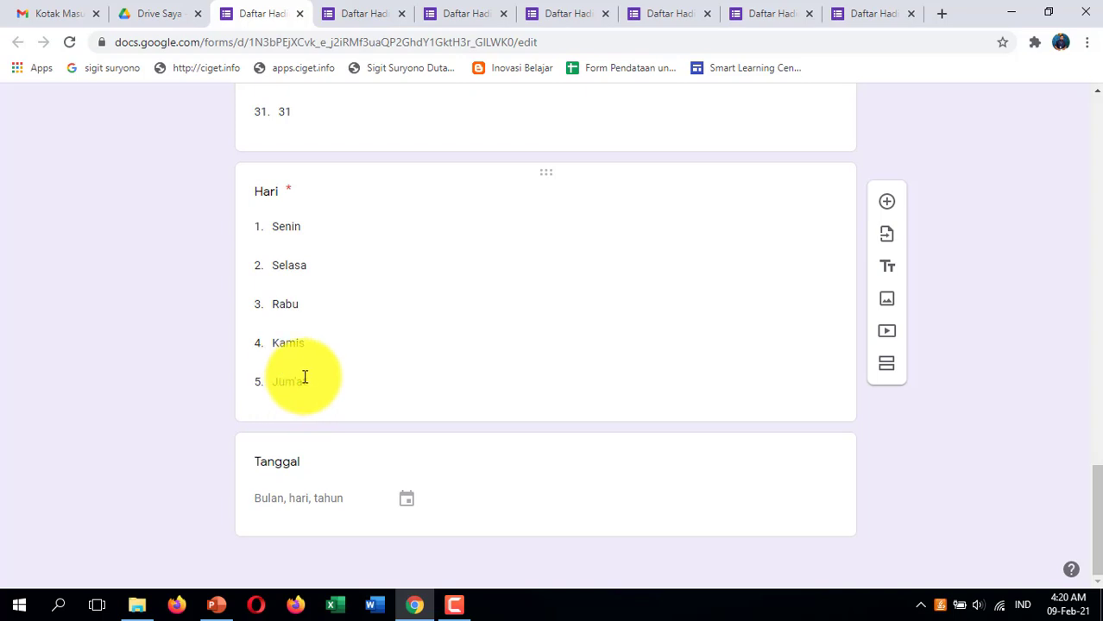
scroll(289, 379, up, 2)
scroll(293, 376, up, 12)
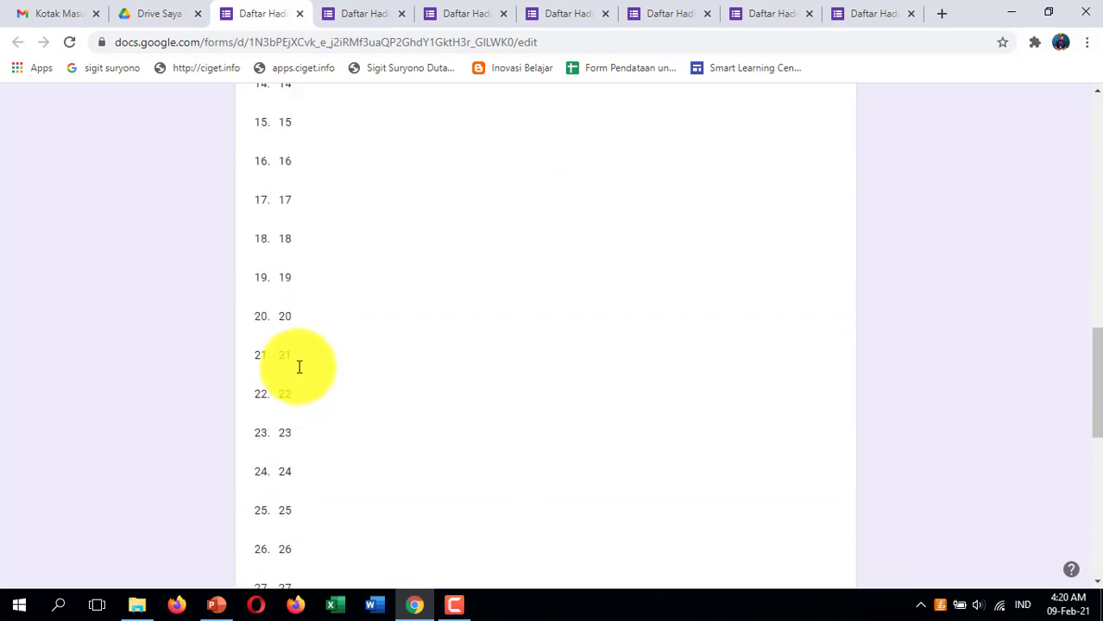
scroll(291, 364, up, 6)
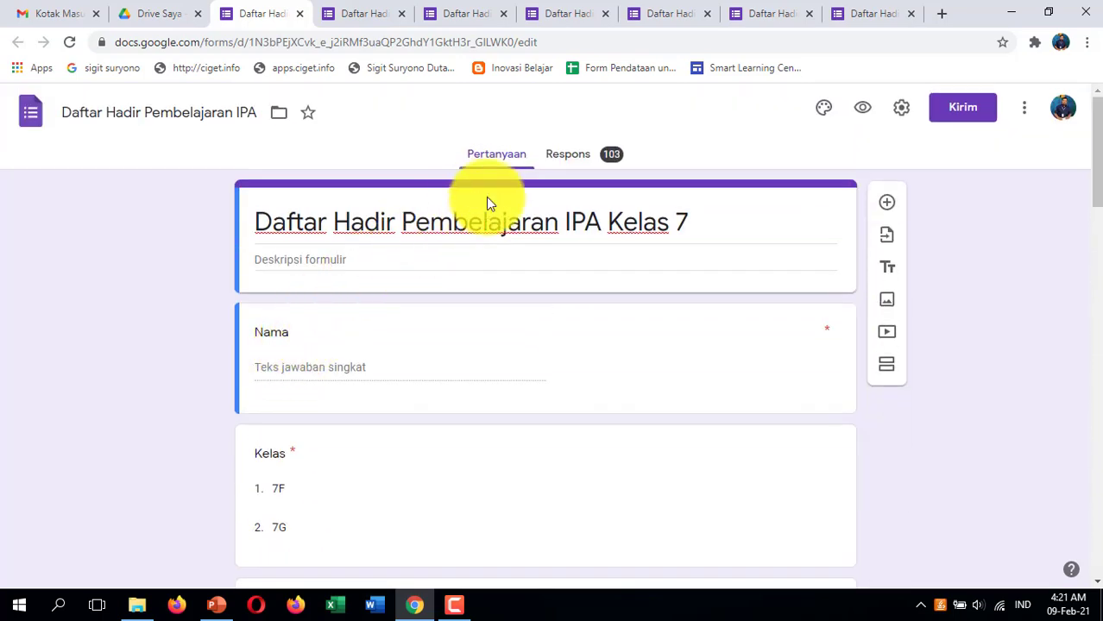
Open the responses of the IPA Kelas 7 attendance form and review the summary of names and classes
click(586, 157)
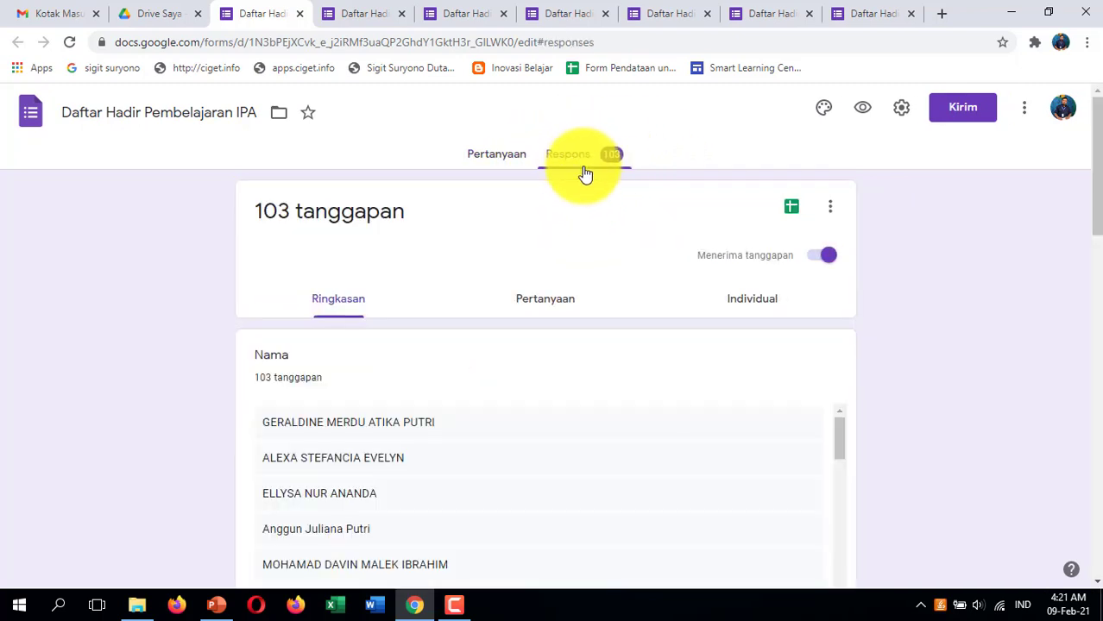
scroll(616, 299, down, 6)
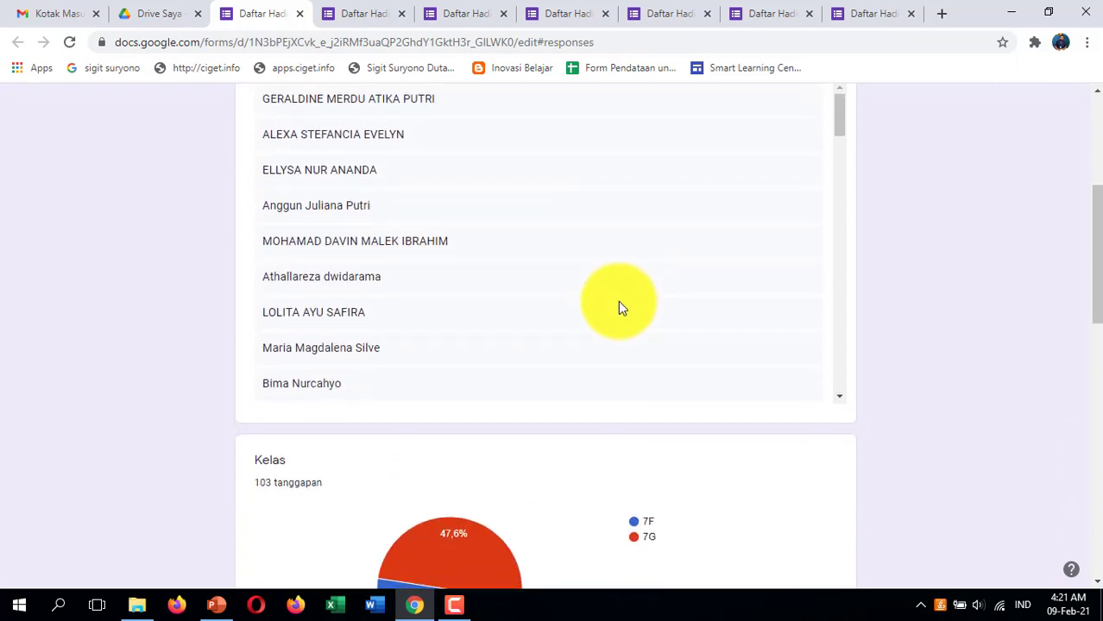
scroll(620, 320, down, 3)
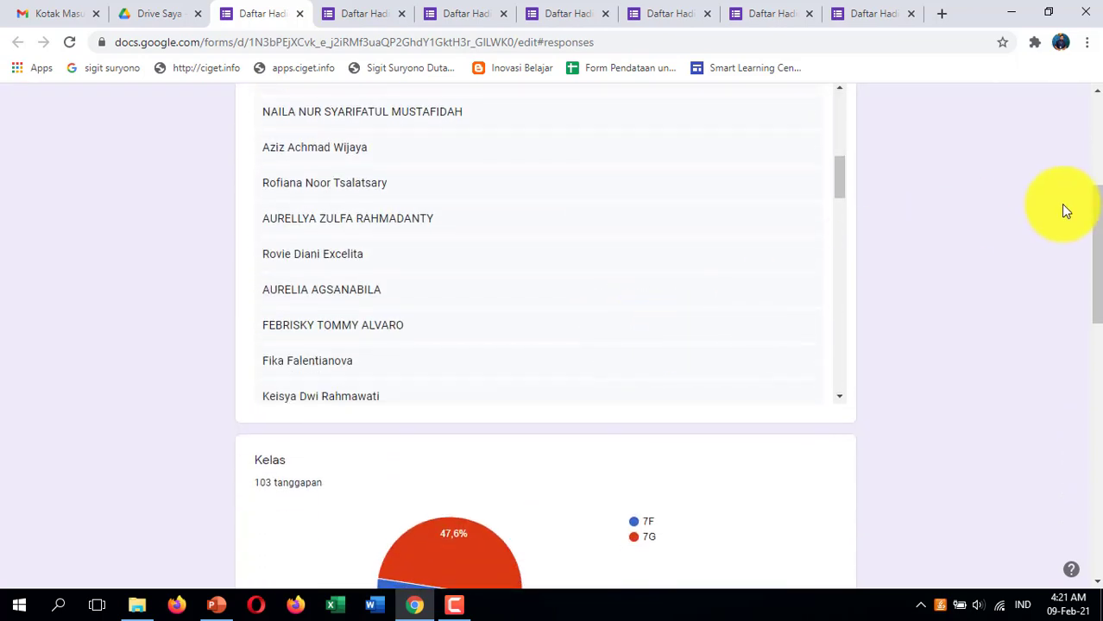
drag(1099, 216, 1098, 277)
mouse_move(455, 364)
scroll(458, 371, up, 10)
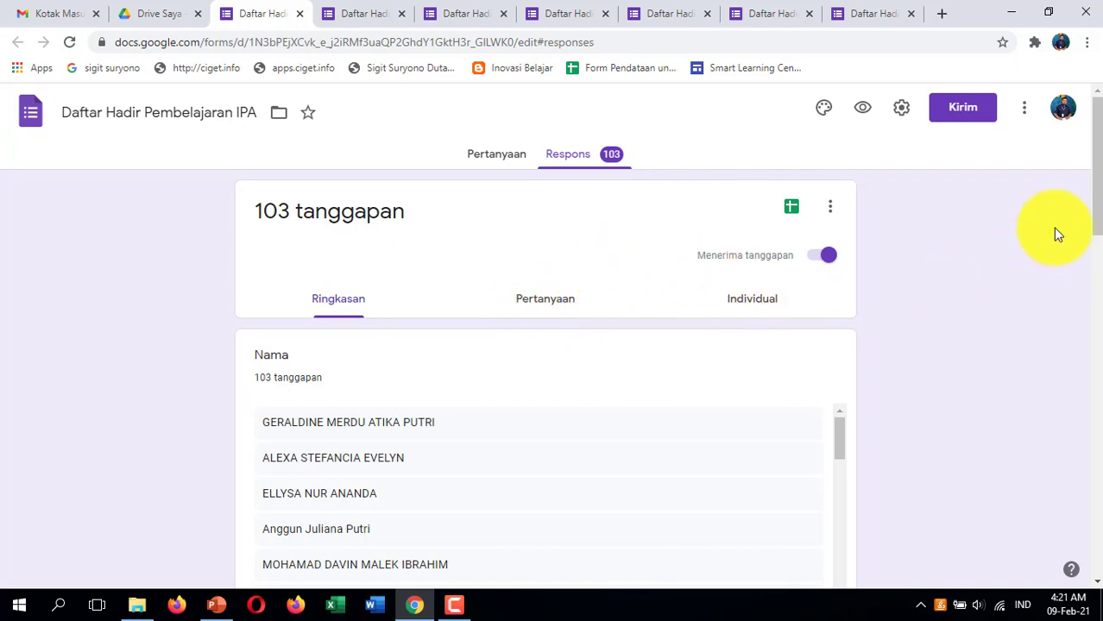
Review the Hari and Tanggal charts in the summary of the form's responses
drag(1097, 195, 1097, 561)
scroll(476, 337, up, 4)
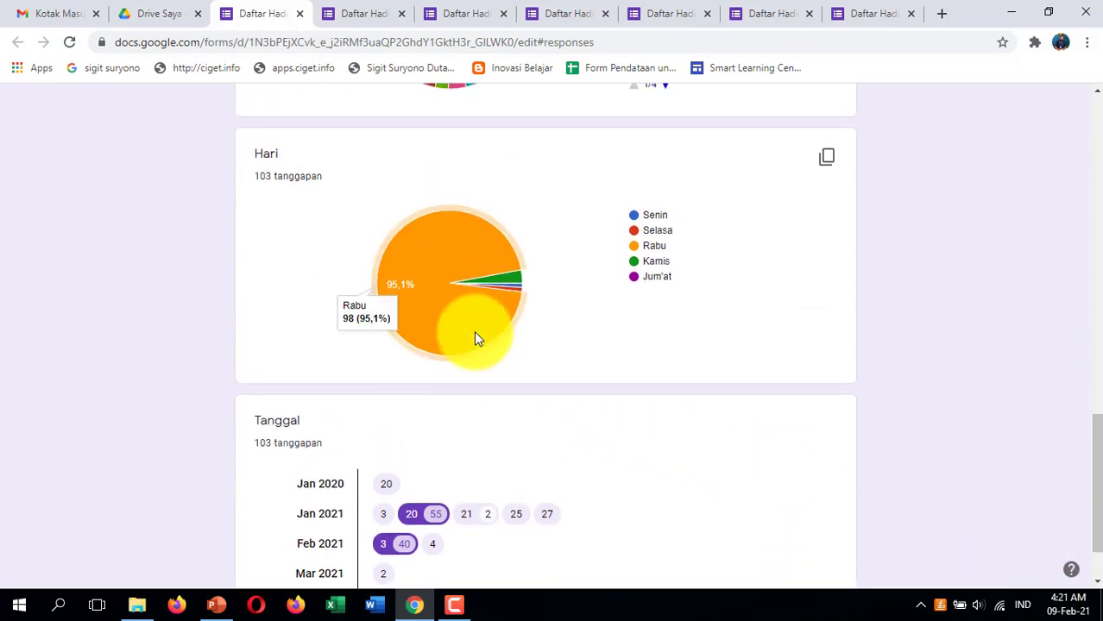
scroll(498, 320, up, 10)
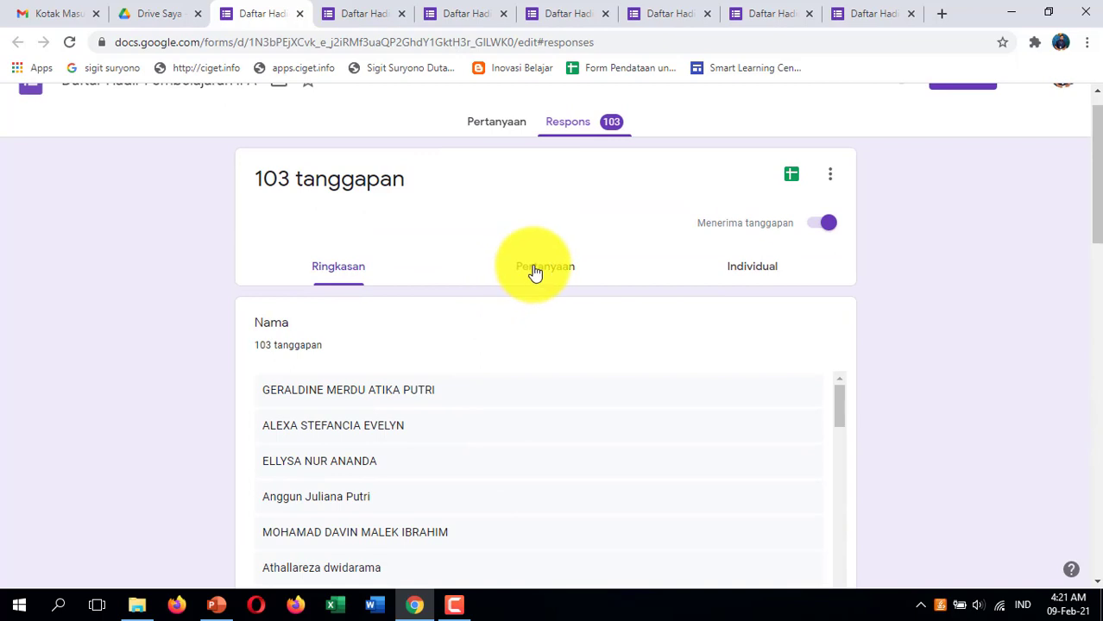
Open the individual responses and read through the first student's submission from Nama to Tanggal
click(751, 274)
scroll(576, 337, down, 5)
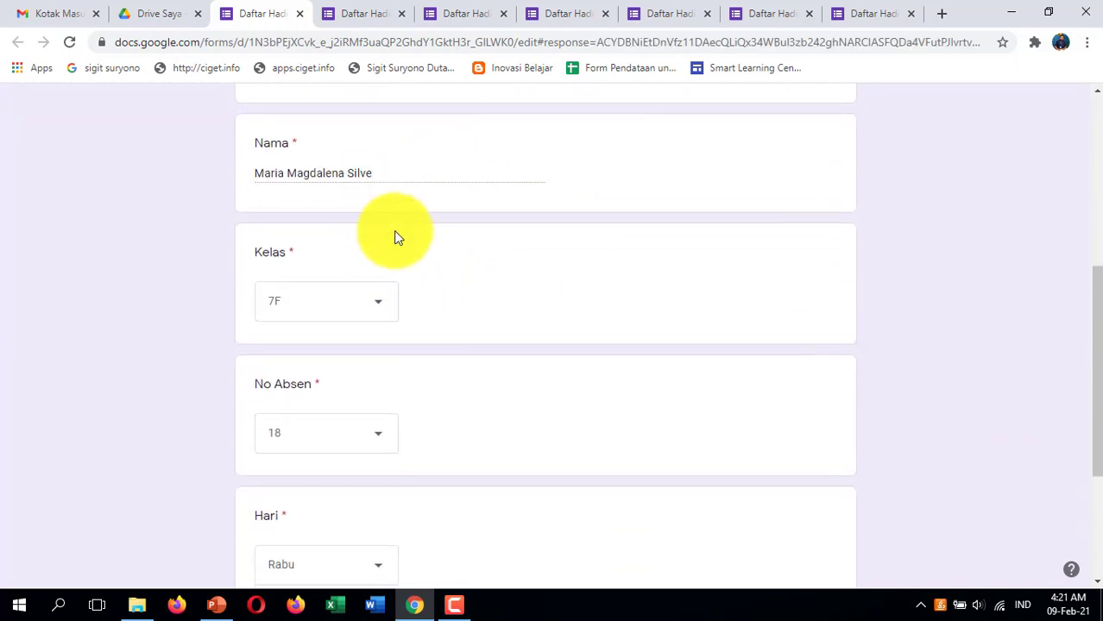
scroll(380, 284, down, 3)
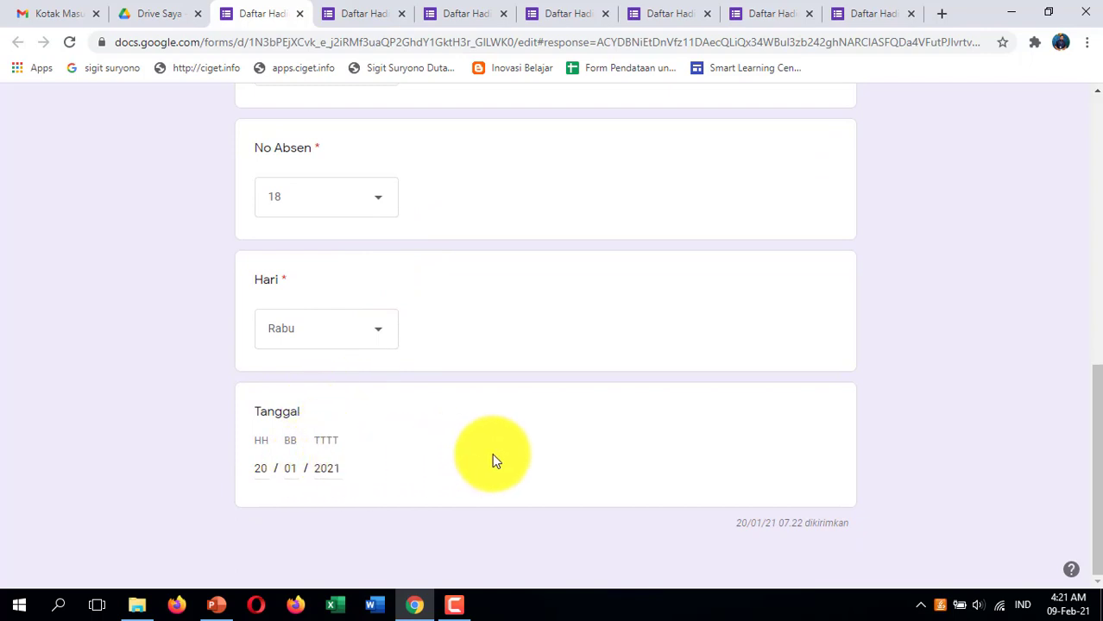
scroll(492, 448, up, 5)
scroll(497, 411, up, 2)
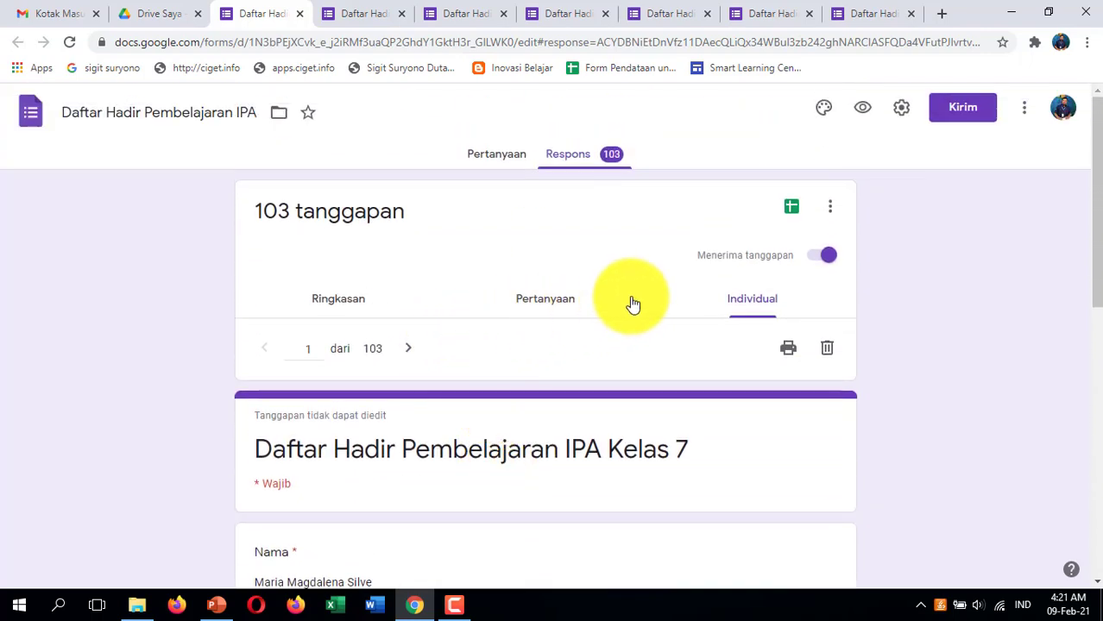
Open the form's linked responses spreadsheet and look through the attendance rows in Form Responses 1
click(792, 210)
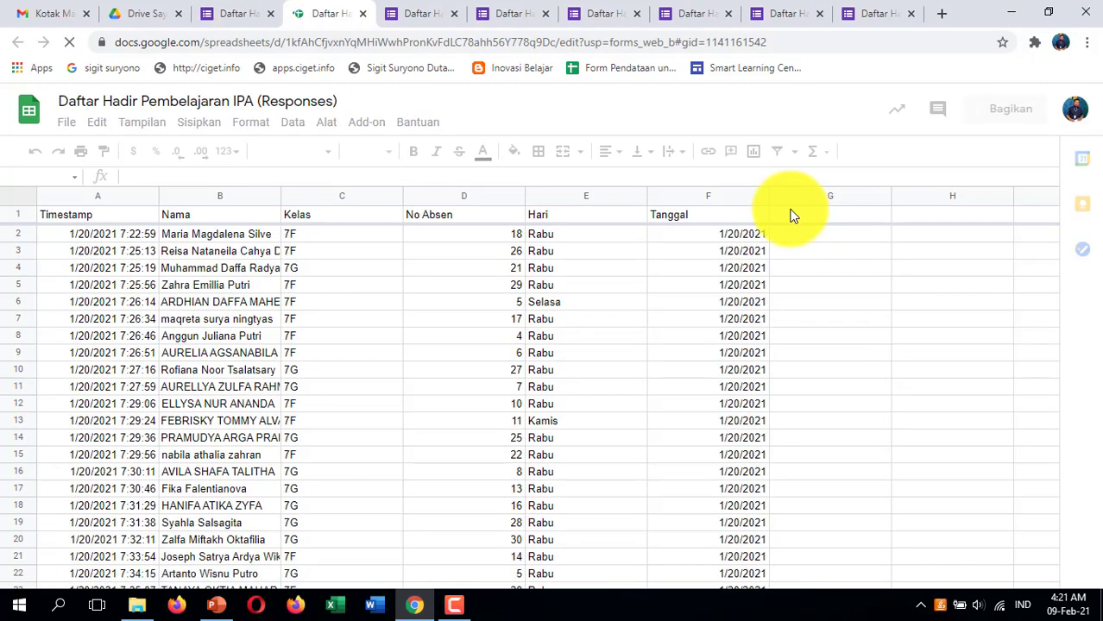
scroll(430, 290, down, 2)
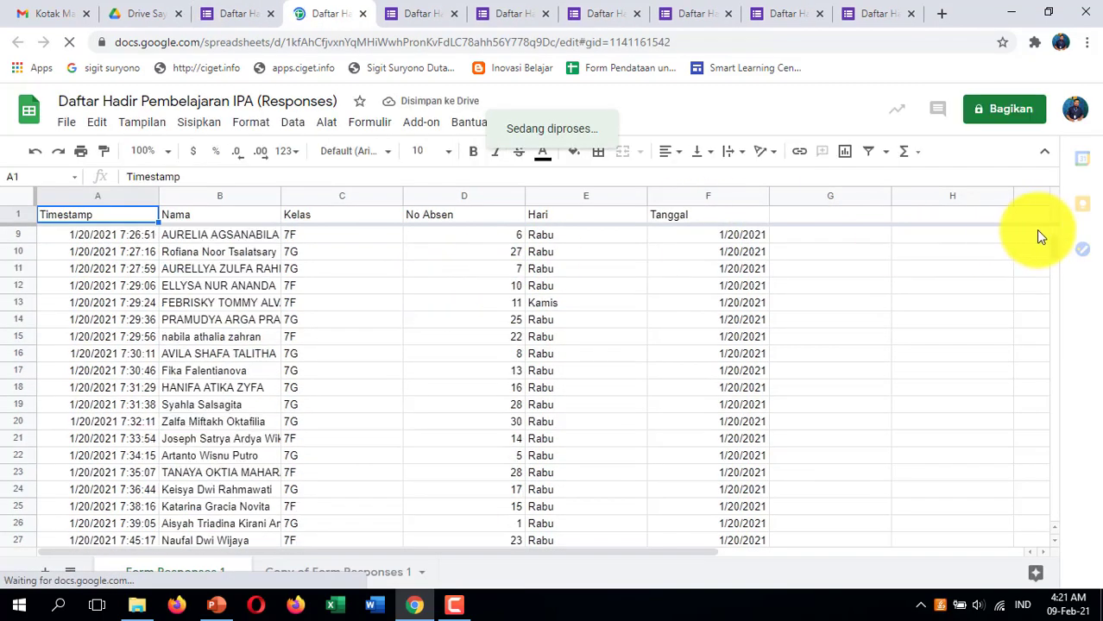
scroll(1048, 233, up, 2)
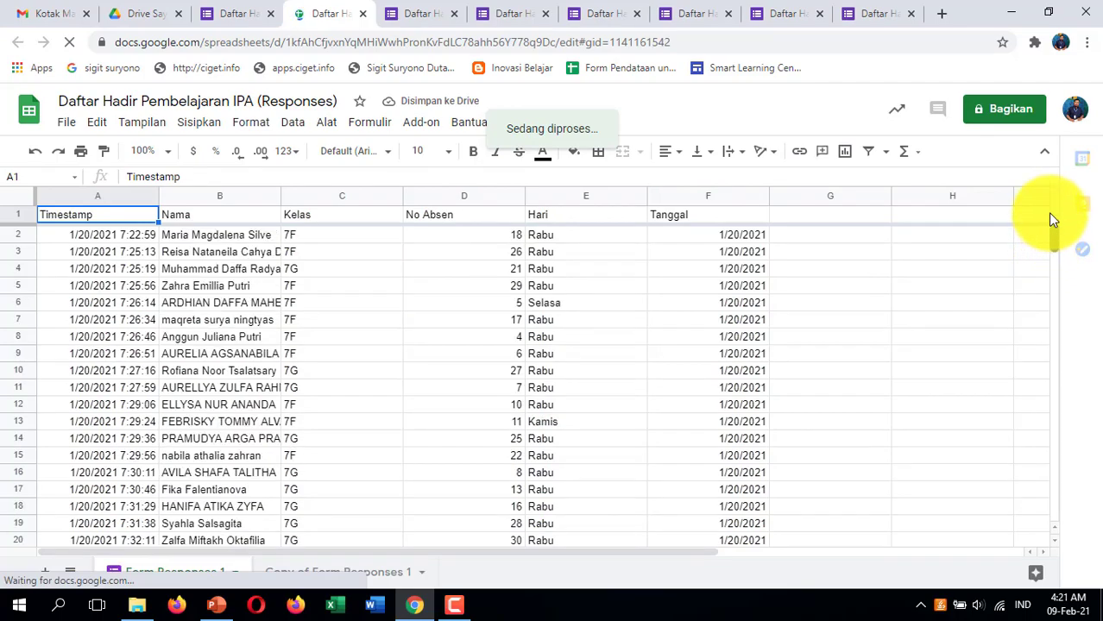
mouse_move(1051, 241)
mouse_down()
mouse_move(1041, 410)
mouse_move(1036, 236)
mouse_up()
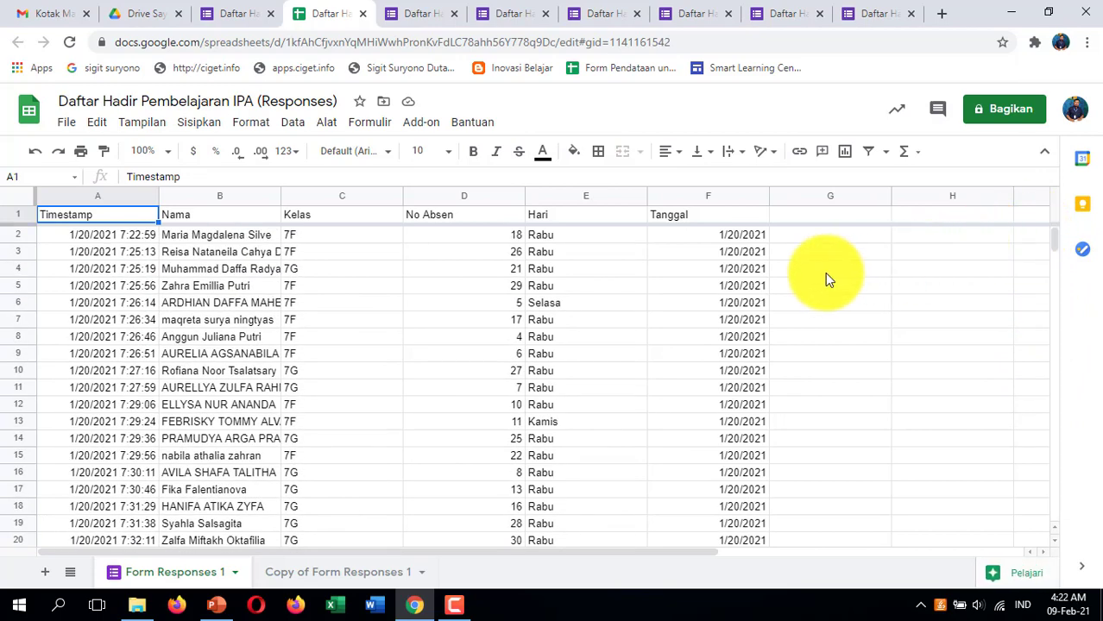
scroll(741, 268, down, 3)
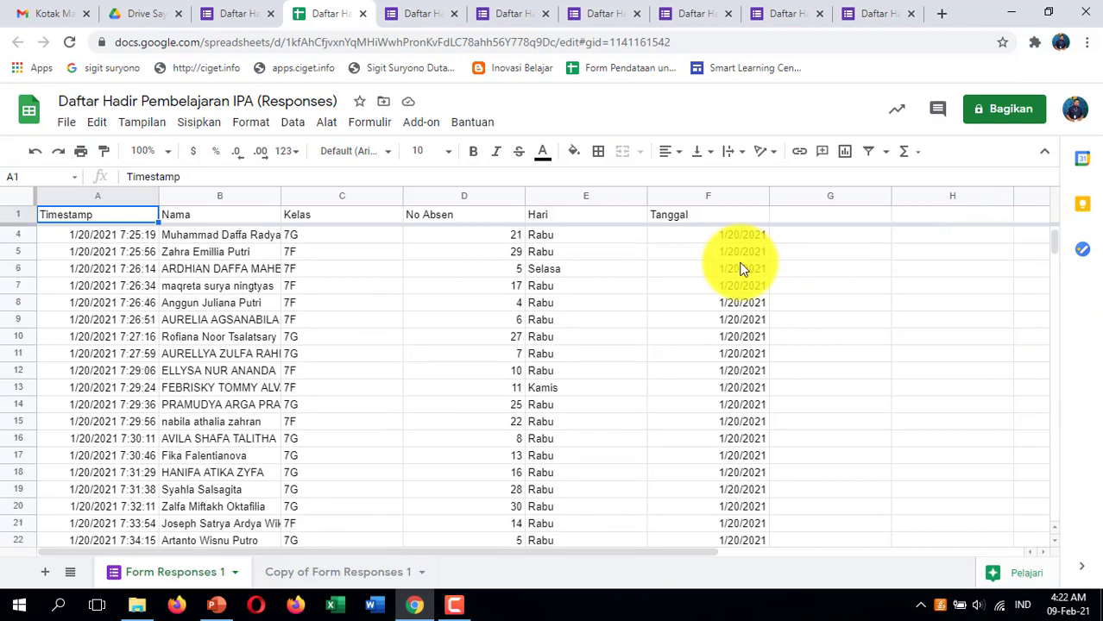
scroll(740, 268, down, 10)
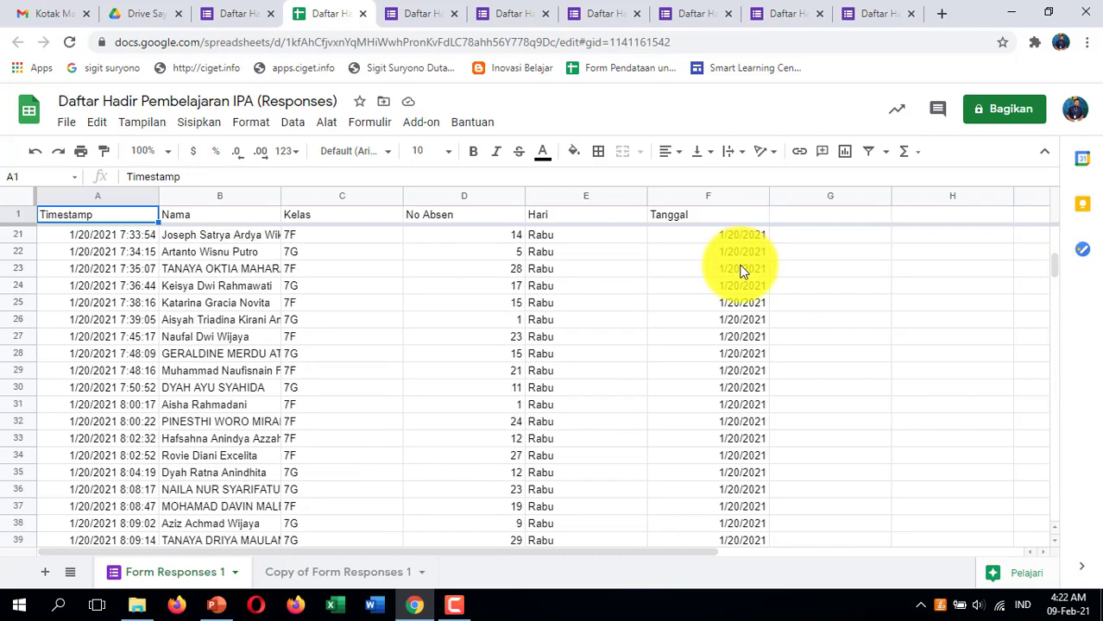
scroll(740, 274, down, 4)
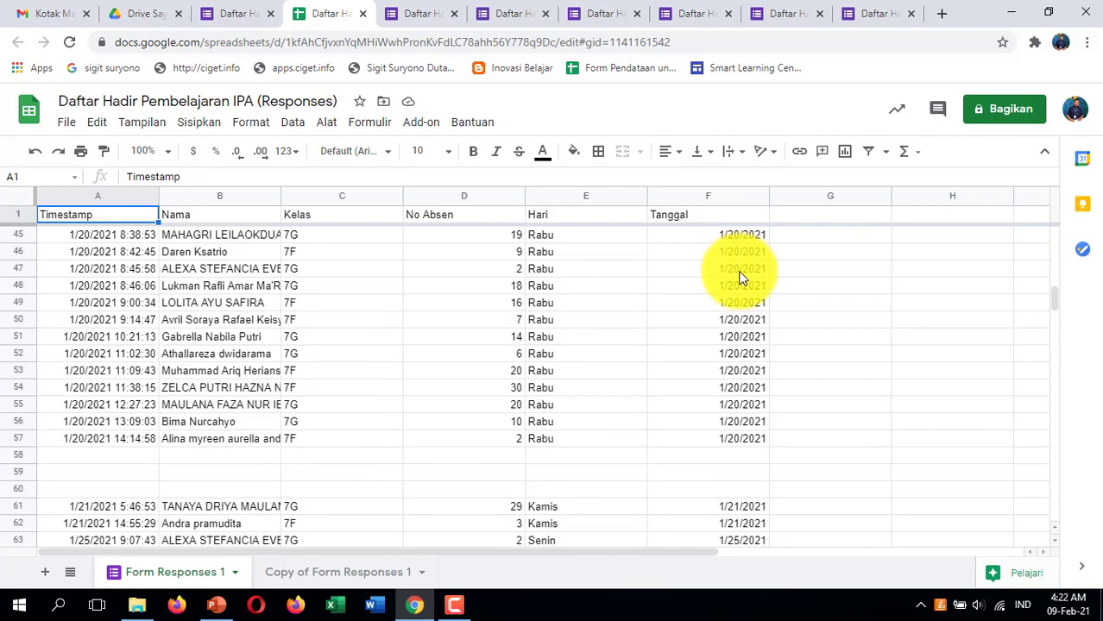
scroll(757, 245, up, 13)
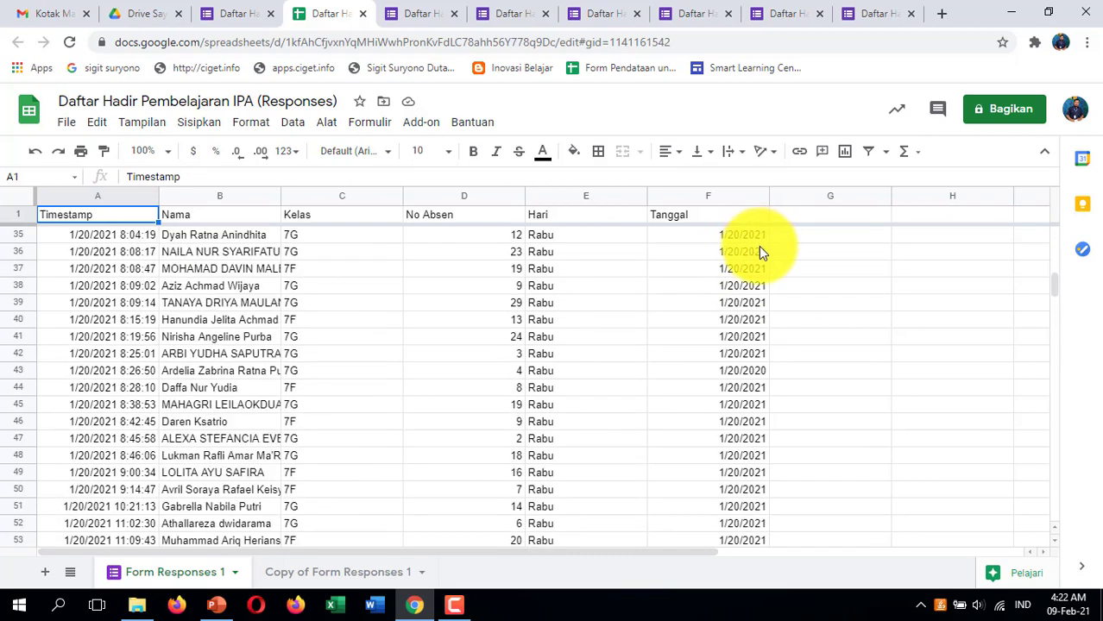
scroll(758, 246, up, 1)
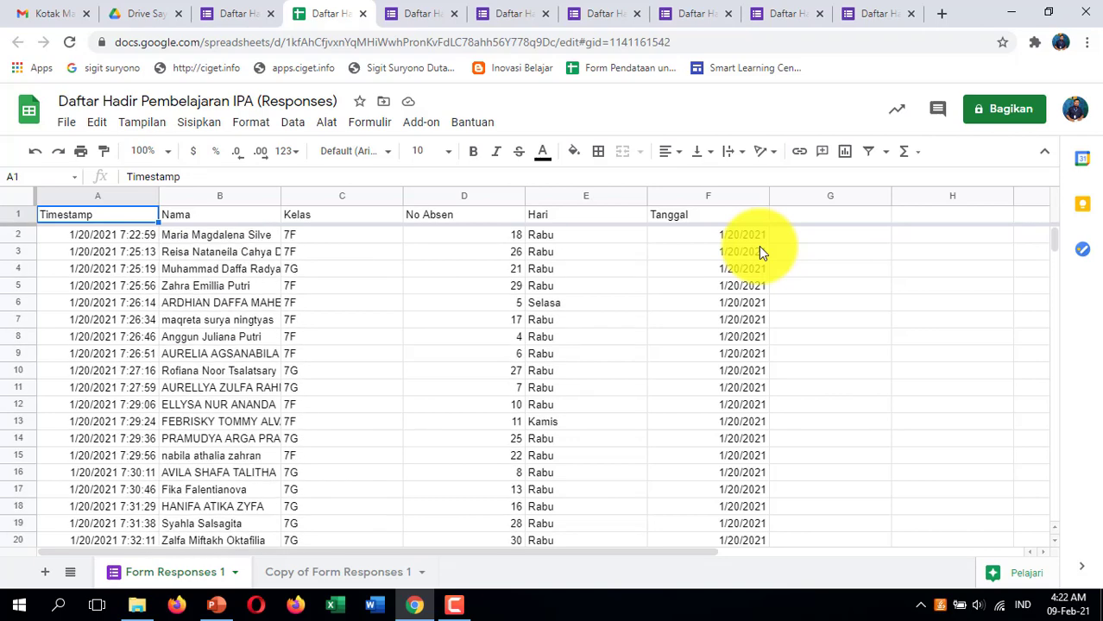
Examine the first response rows across the Timestamp, Nama, Kelas and No Absen columns
drag(115, 234, 521, 252)
click(309, 241)
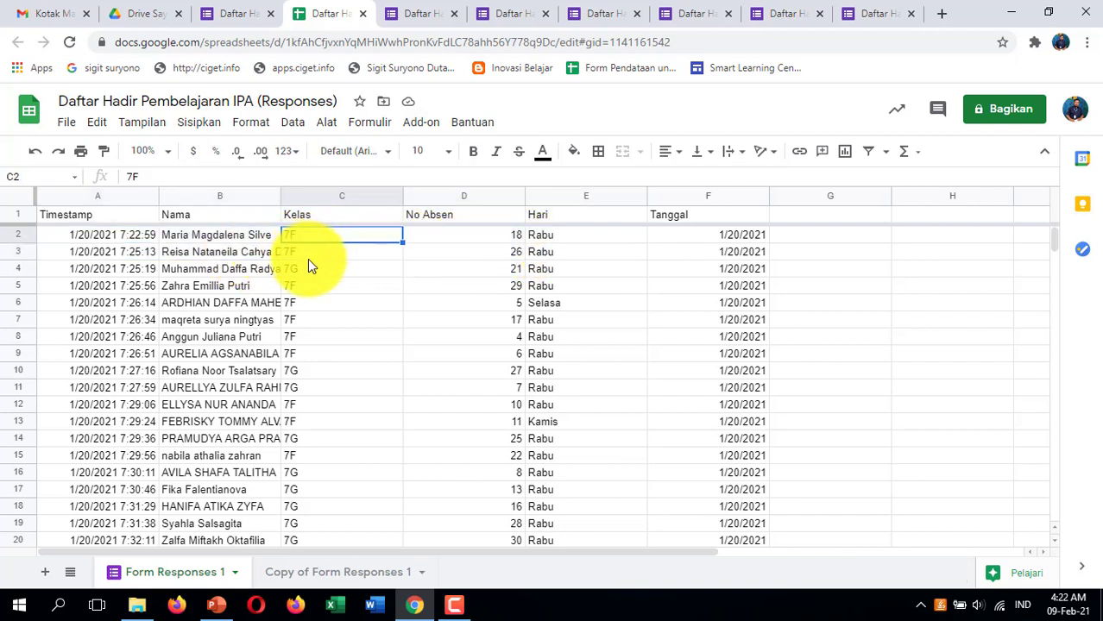
click(304, 269)
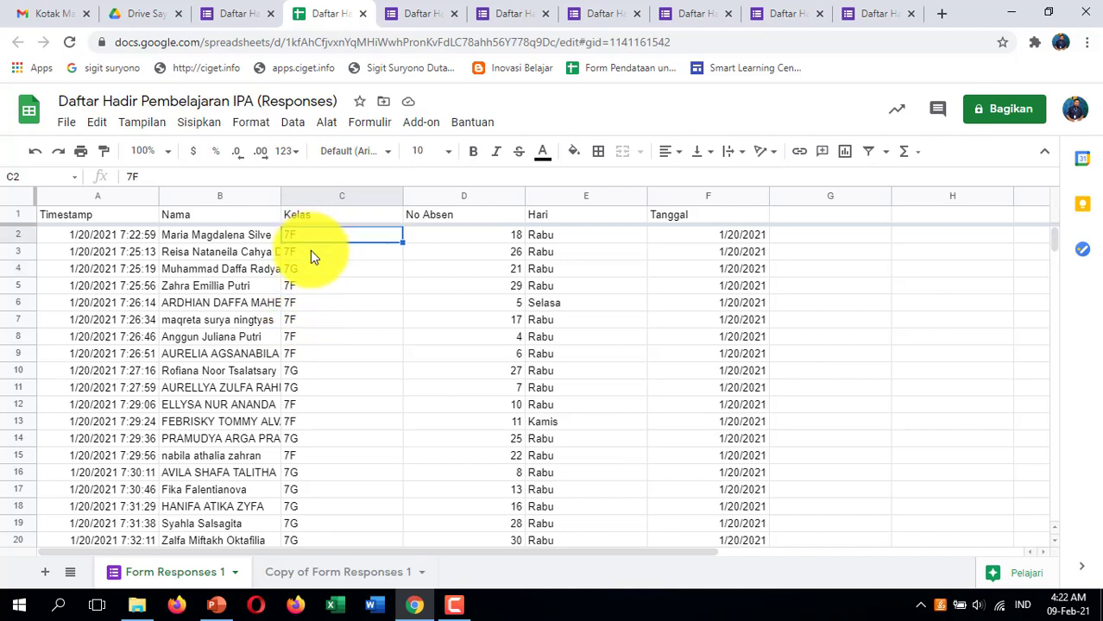
click(311, 252)
click(312, 271)
click(313, 305)
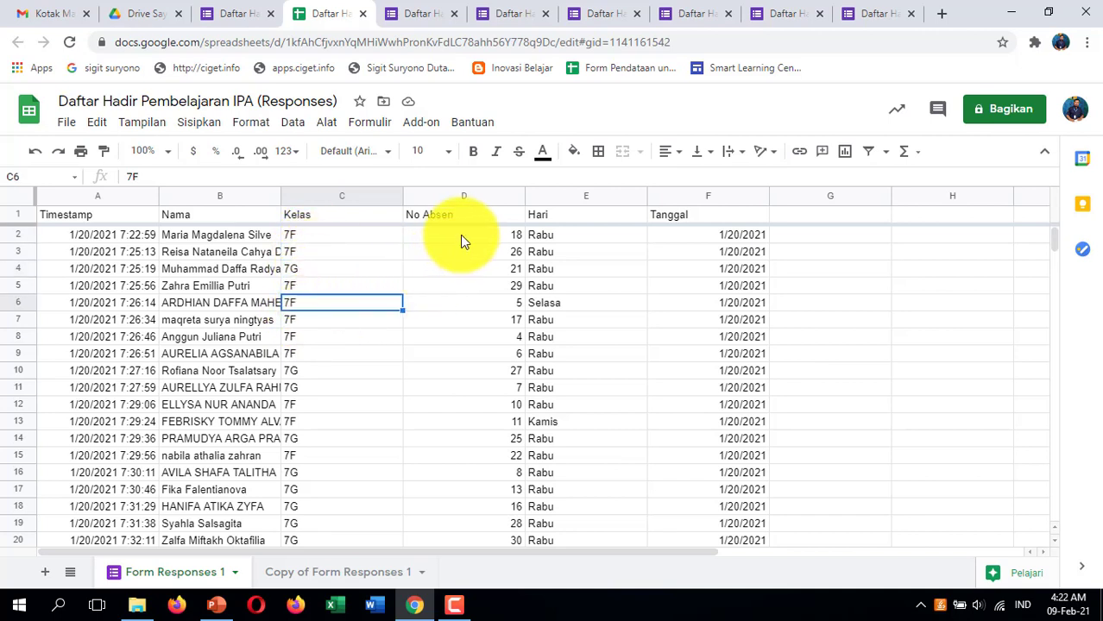
click(462, 236)
click(473, 253)
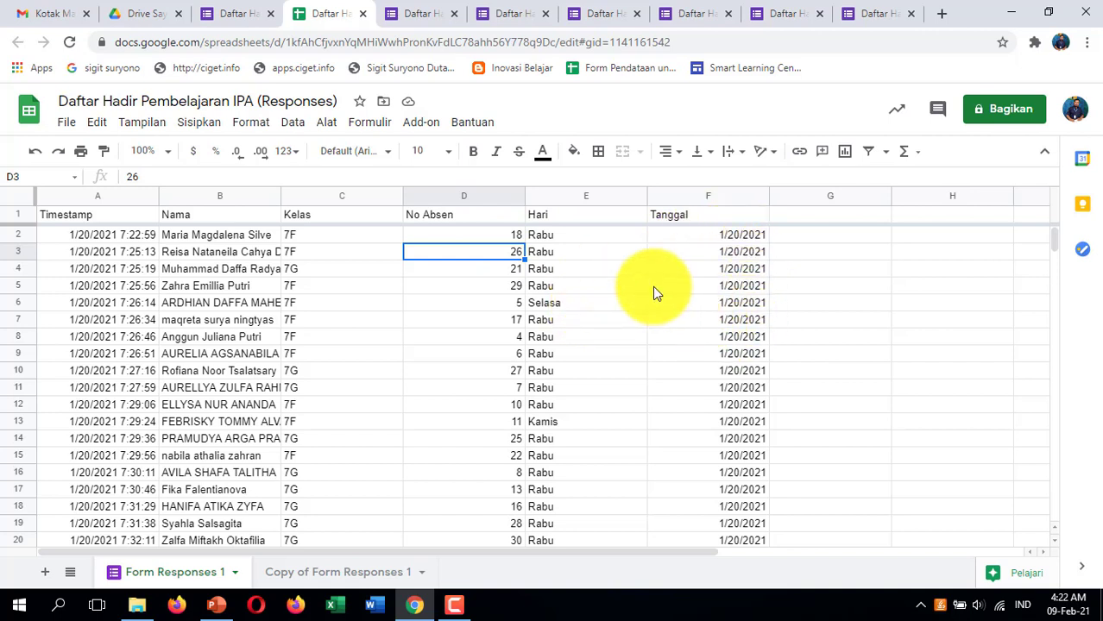
drag(55, 234, 727, 469)
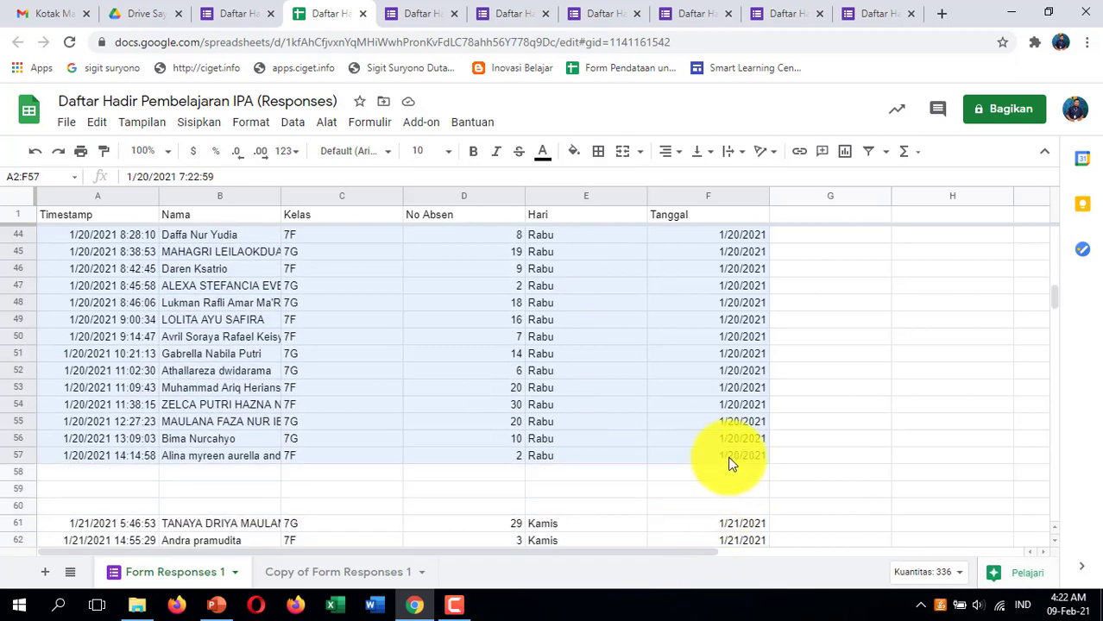
drag(729, 464, 727, 462)
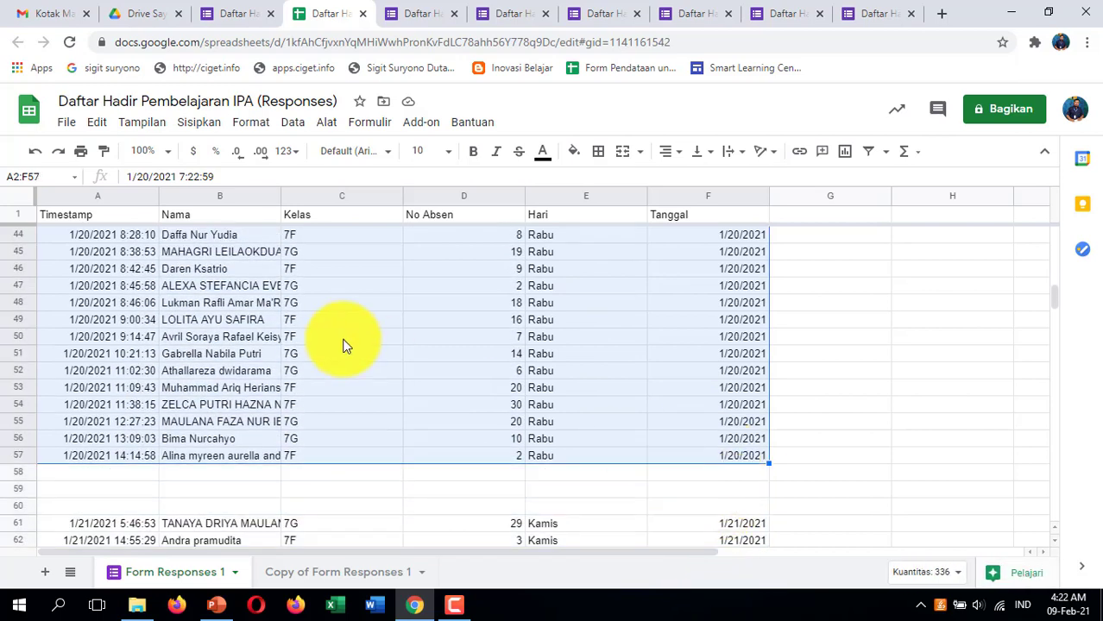
scroll(375, 352, down, 2)
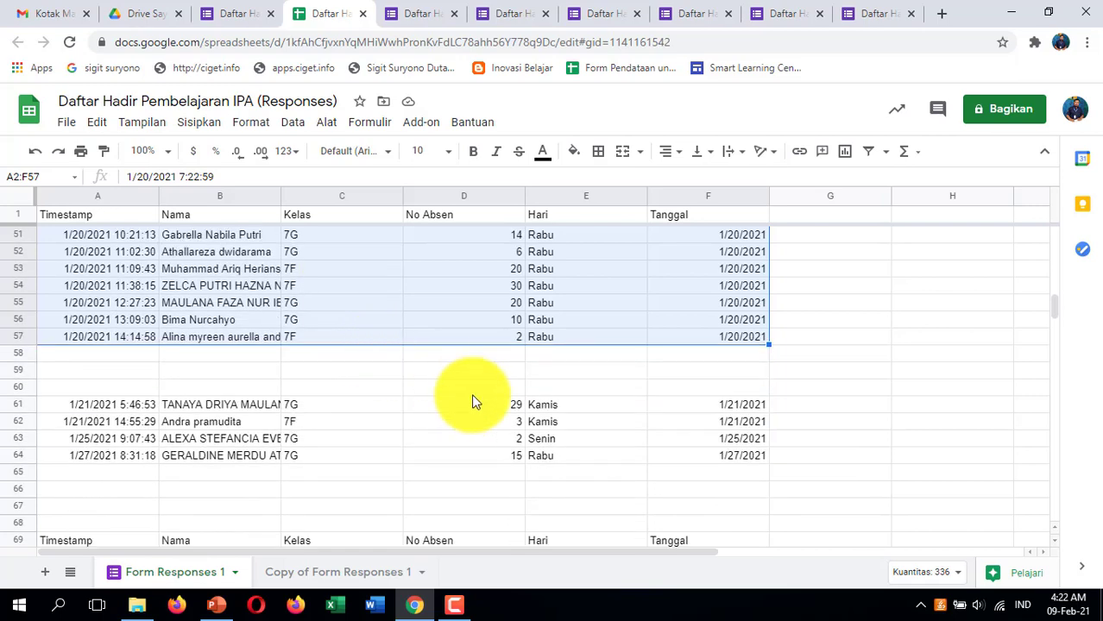
shift+click(741, 463)
scroll(556, 423, down, 2)
scroll(557, 422, up, 15)
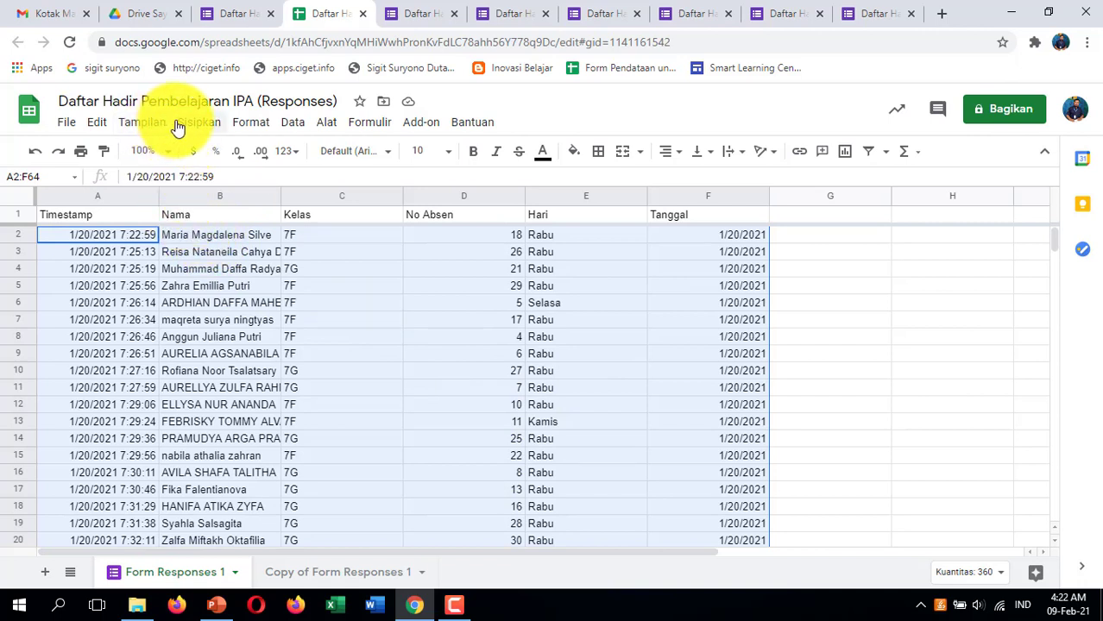
click(291, 124)
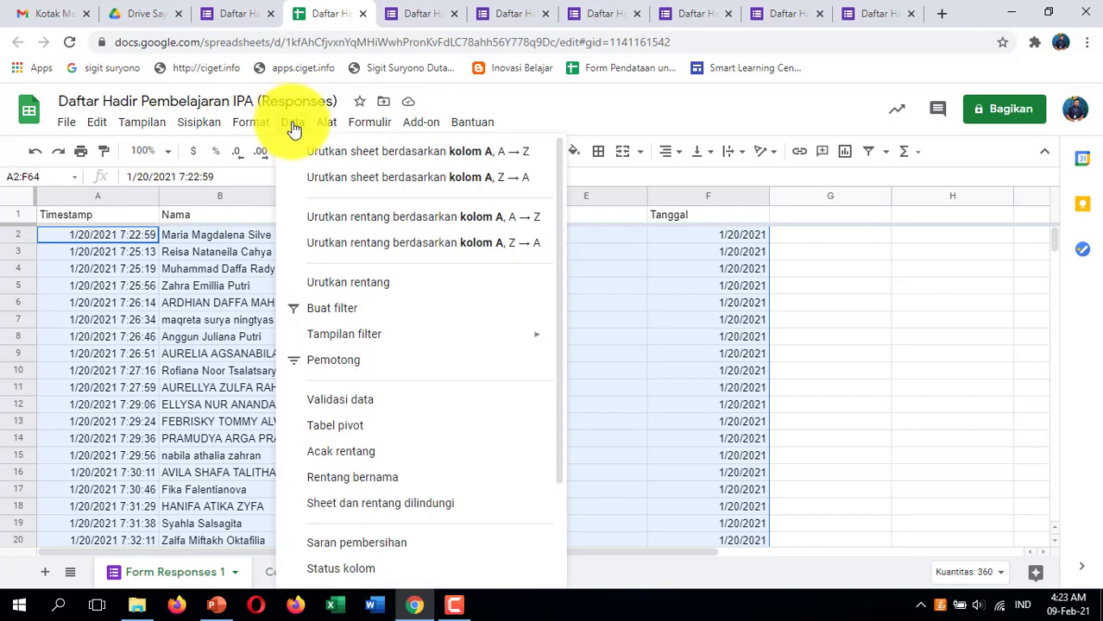
click(349, 290)
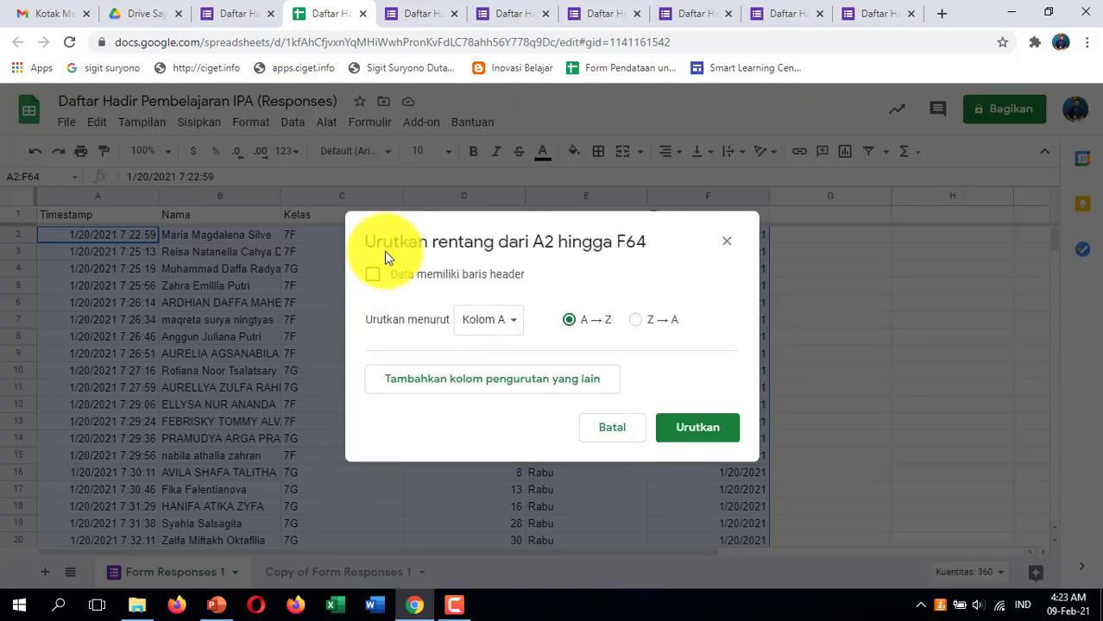
click(610, 427)
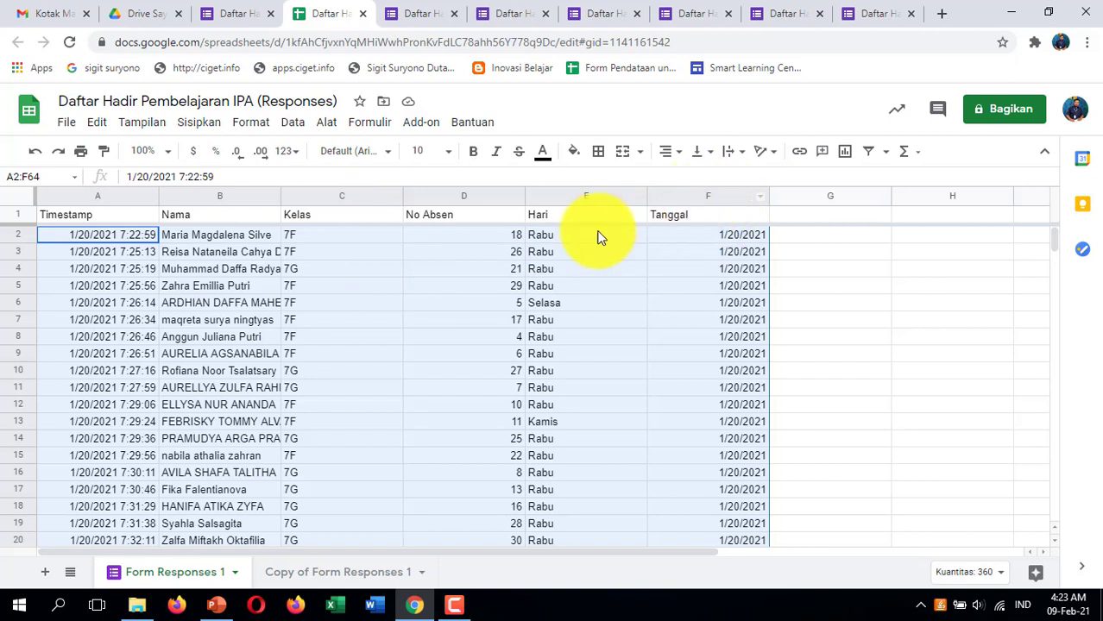
click(294, 129)
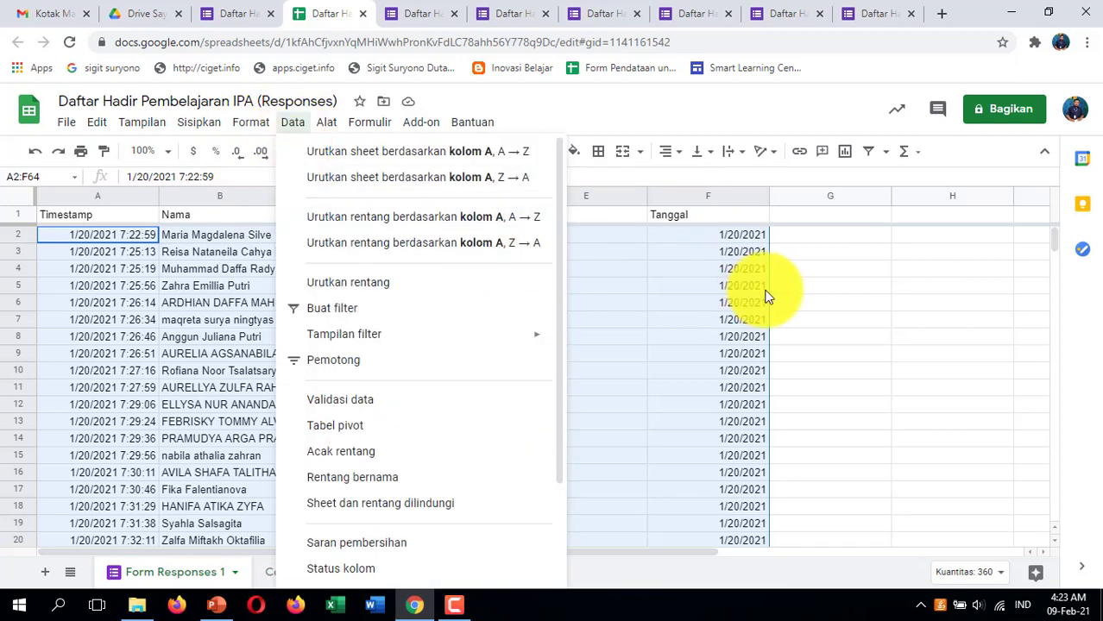
click(794, 292)
Select all the attendance response data in the range A2:F112, excluding the header row
drag(84, 238, 686, 422)
drag(688, 463, 678, 298)
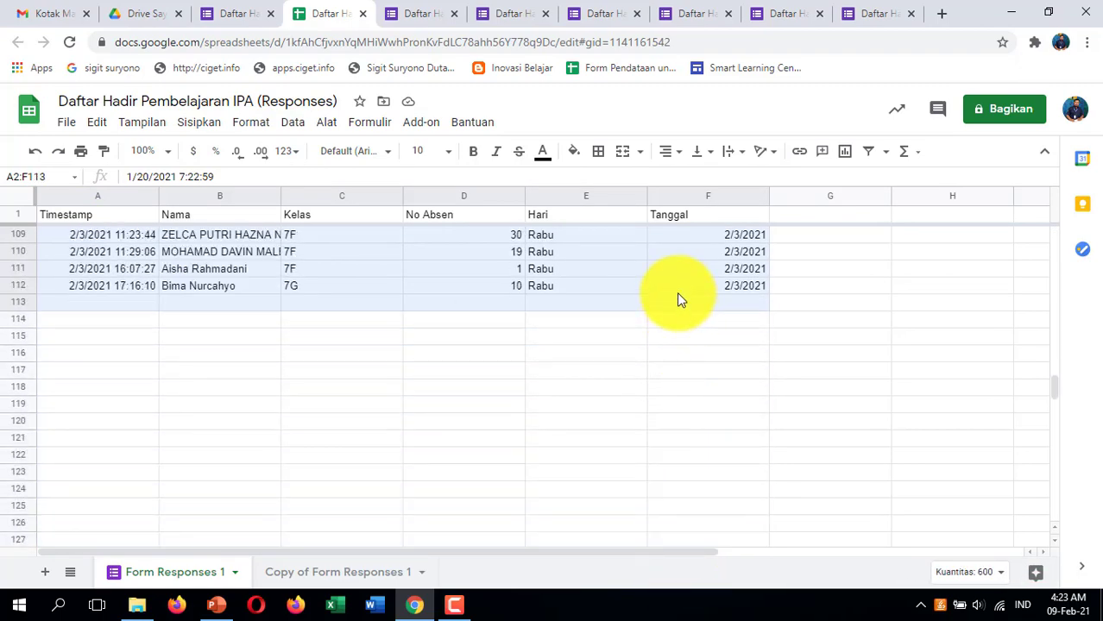
scroll(586, 389, up, 3)
scroll(586, 398, up, 15)
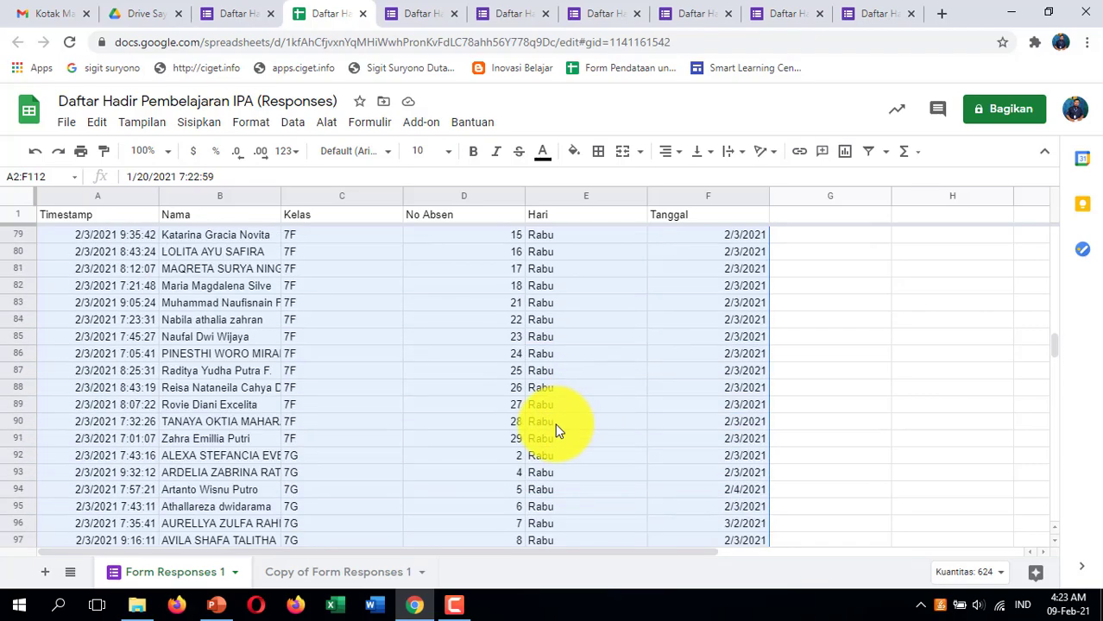
scroll(550, 410, down, 3)
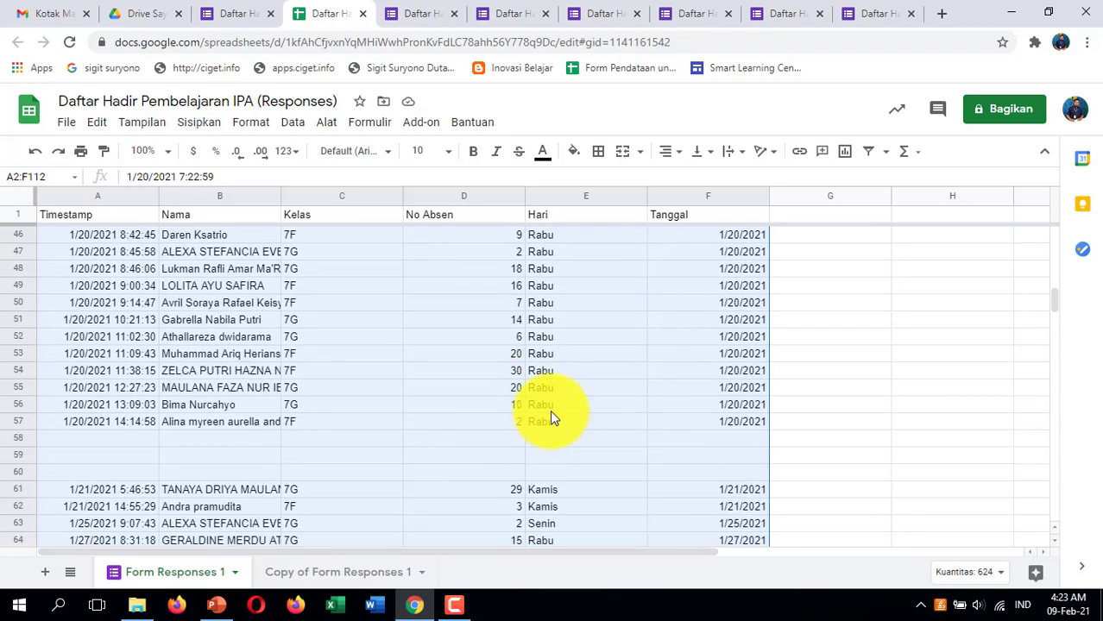
scroll(549, 409, up, 2)
scroll(548, 408, up, 15)
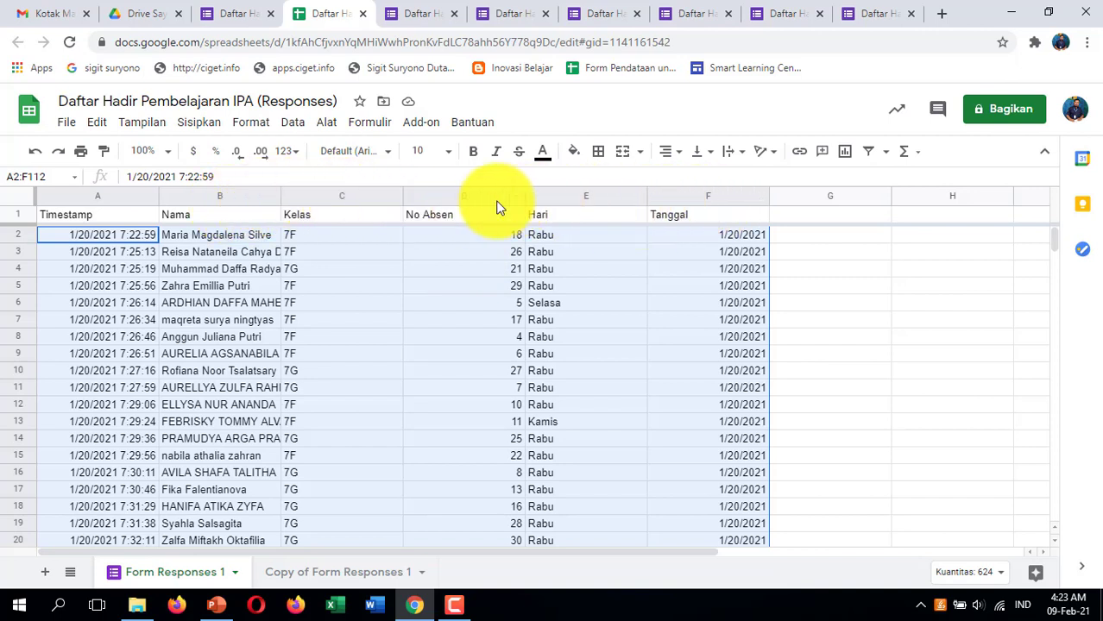
Sort the range A2:F112 in A → Z order by column C, column F and column D, without a header row
click(292, 122)
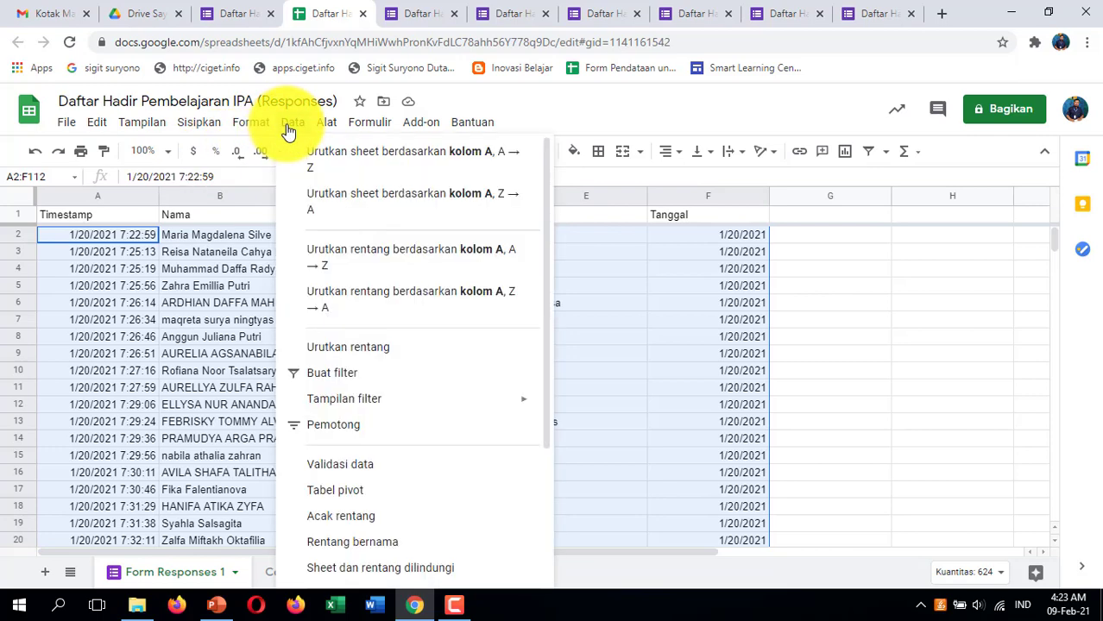
click(351, 290)
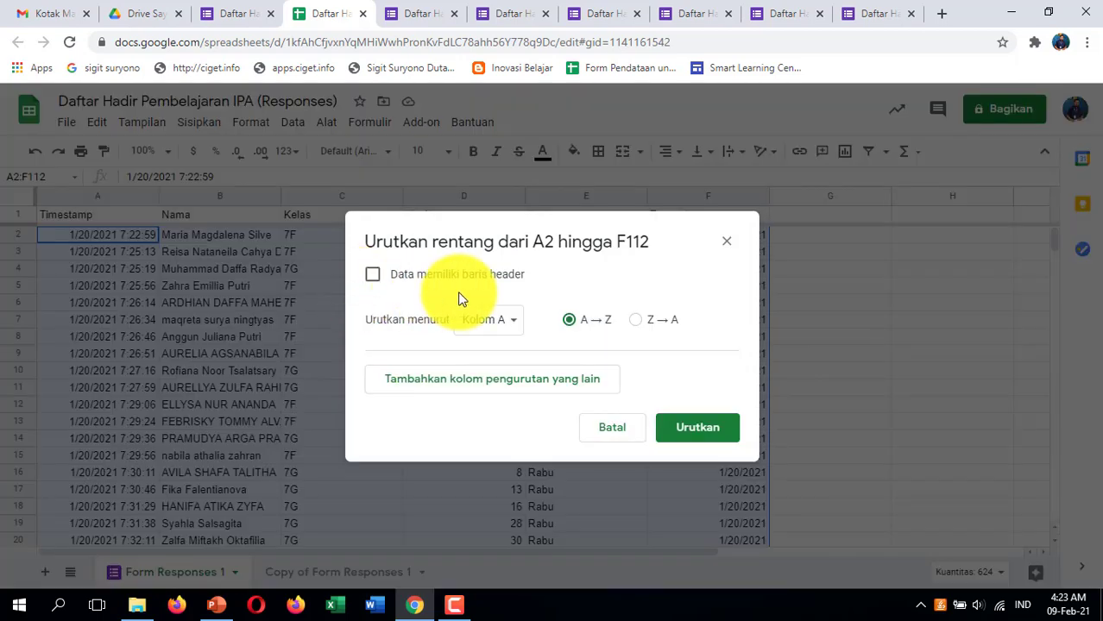
click(519, 325)
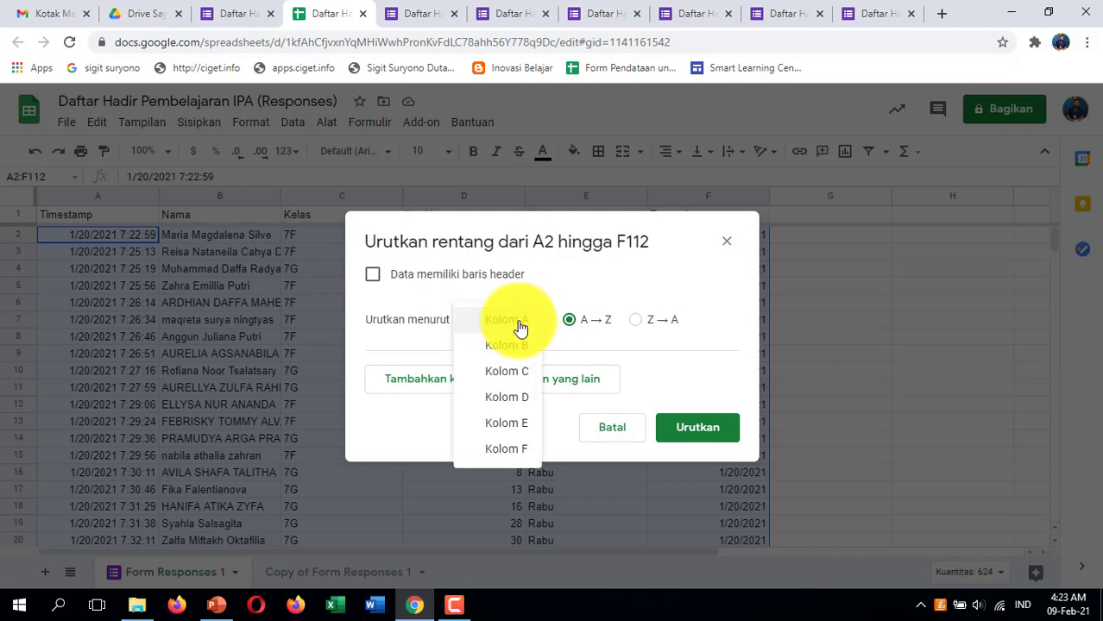
click(521, 372)
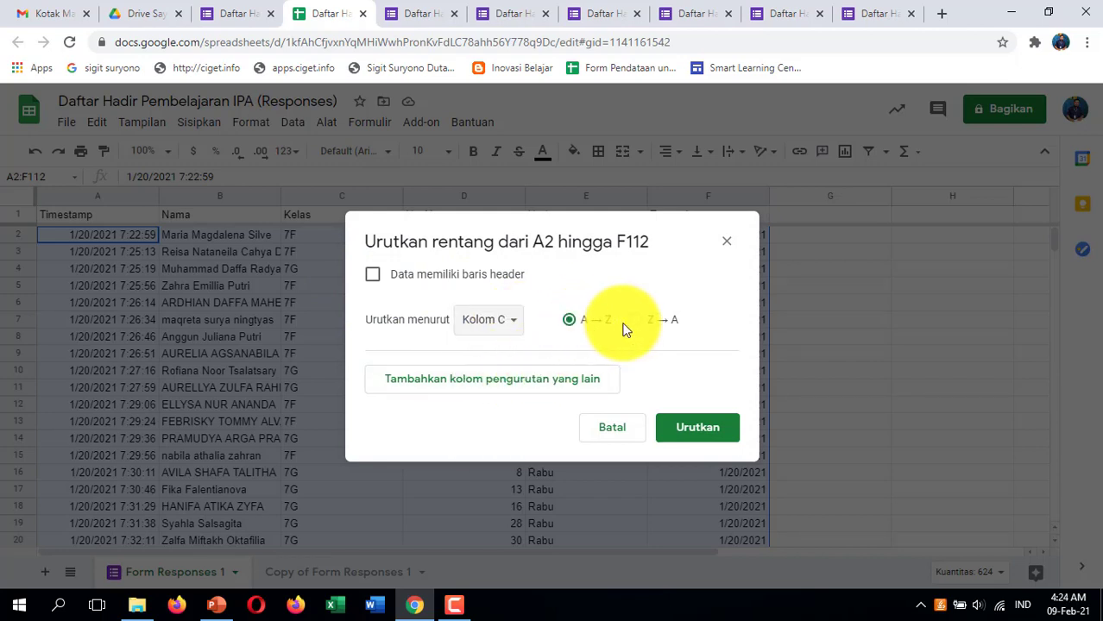
click(538, 385)
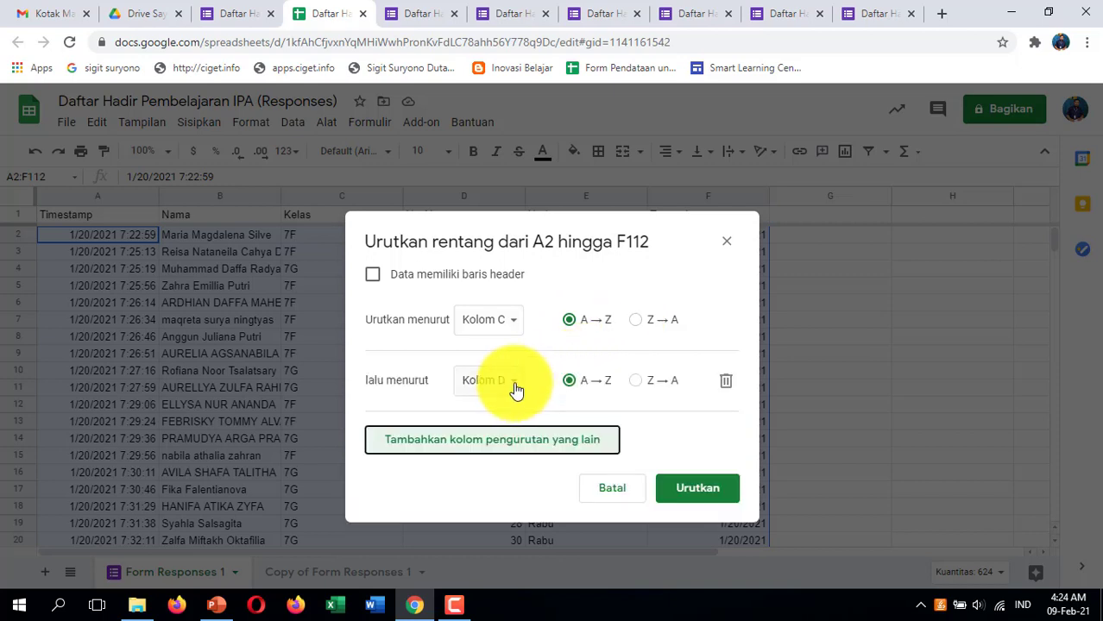
click(516, 389)
click(509, 431)
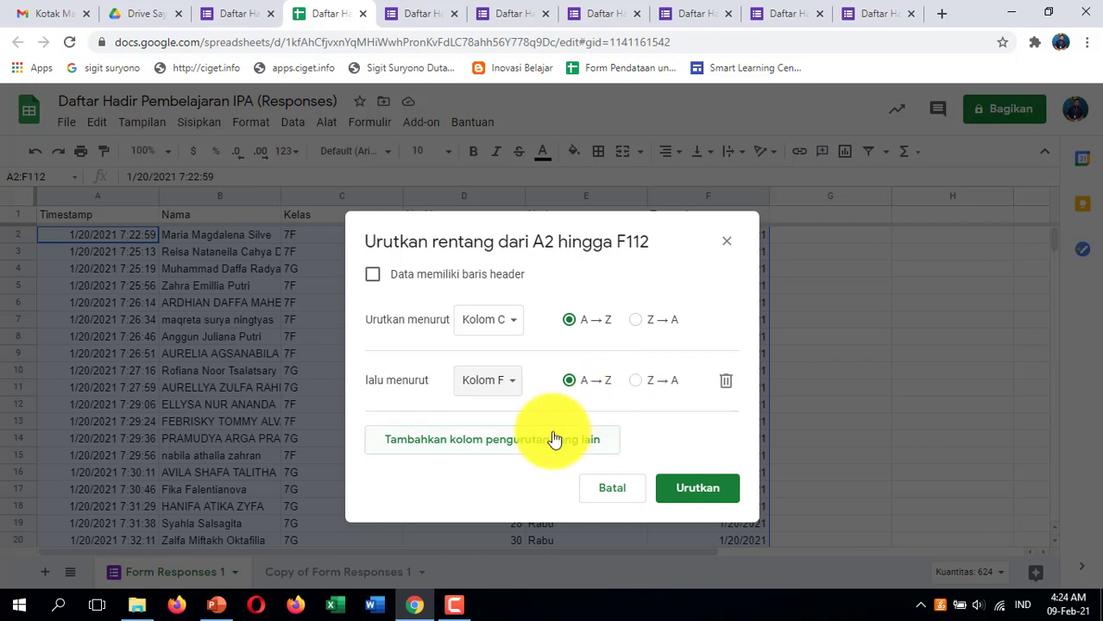
click(536, 449)
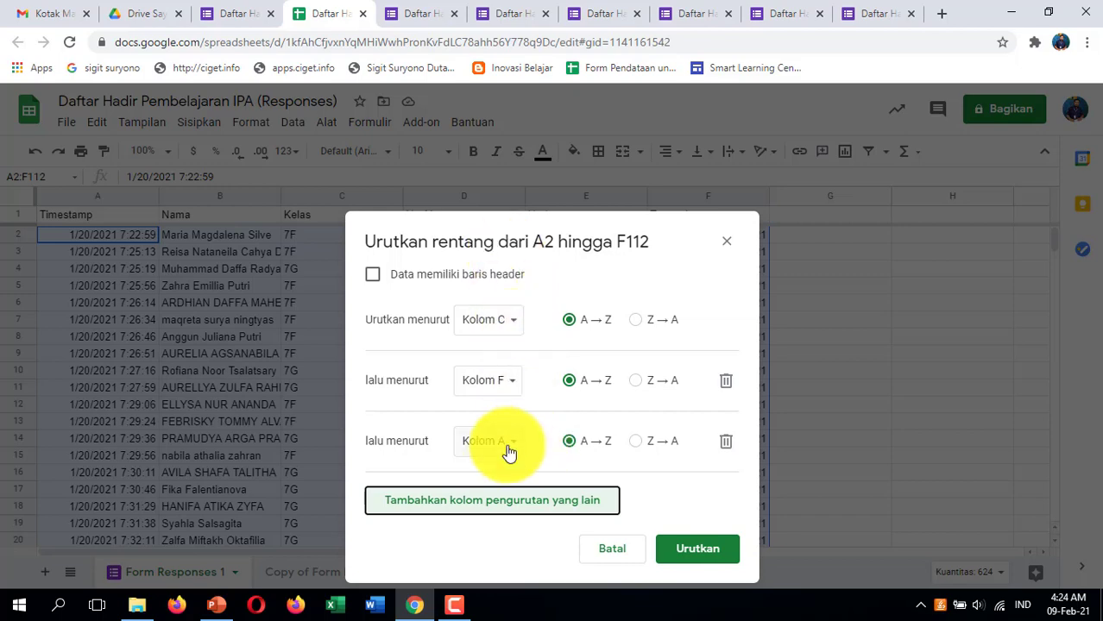
click(509, 452)
click(505, 516)
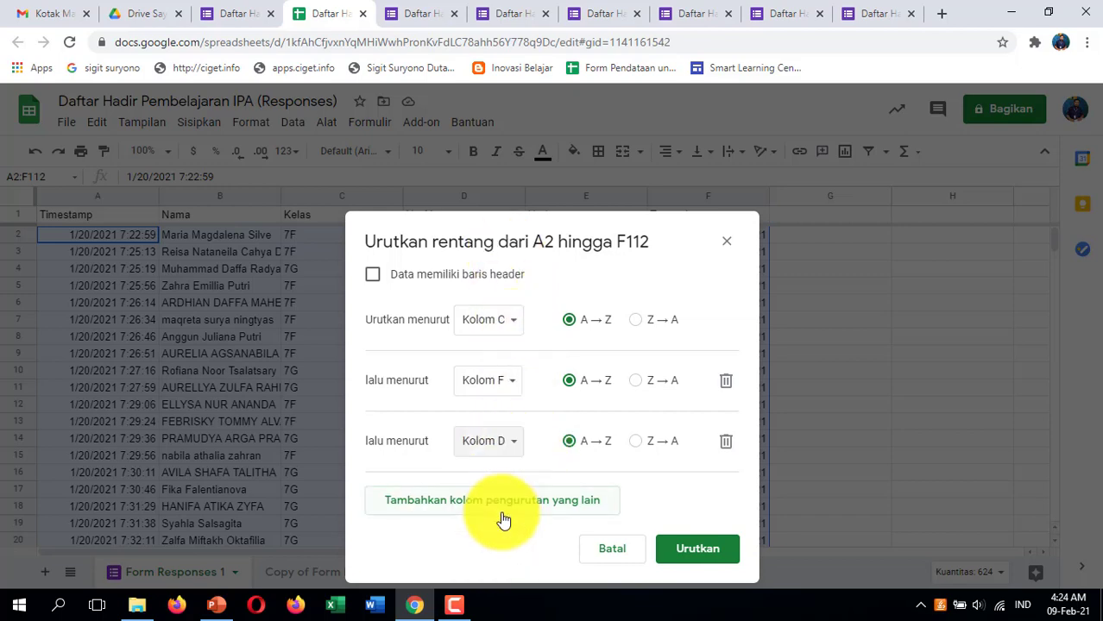
click(686, 556)
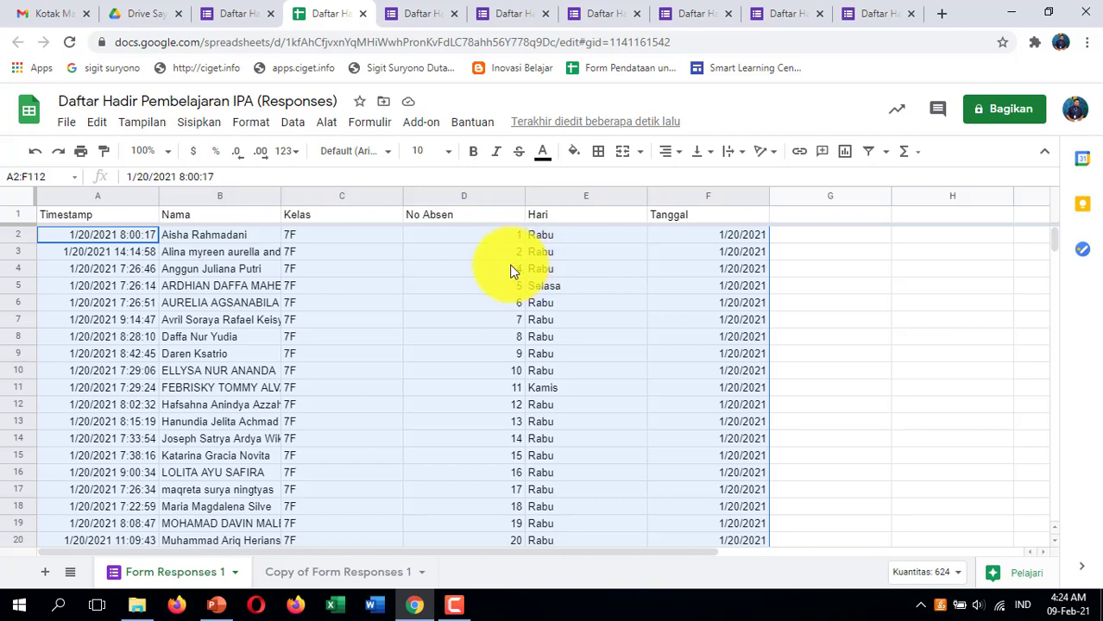
Examine the Hari and Tanggal values of the sorted class 7F rows, up to the first 2/3/2021 entries
click(552, 288)
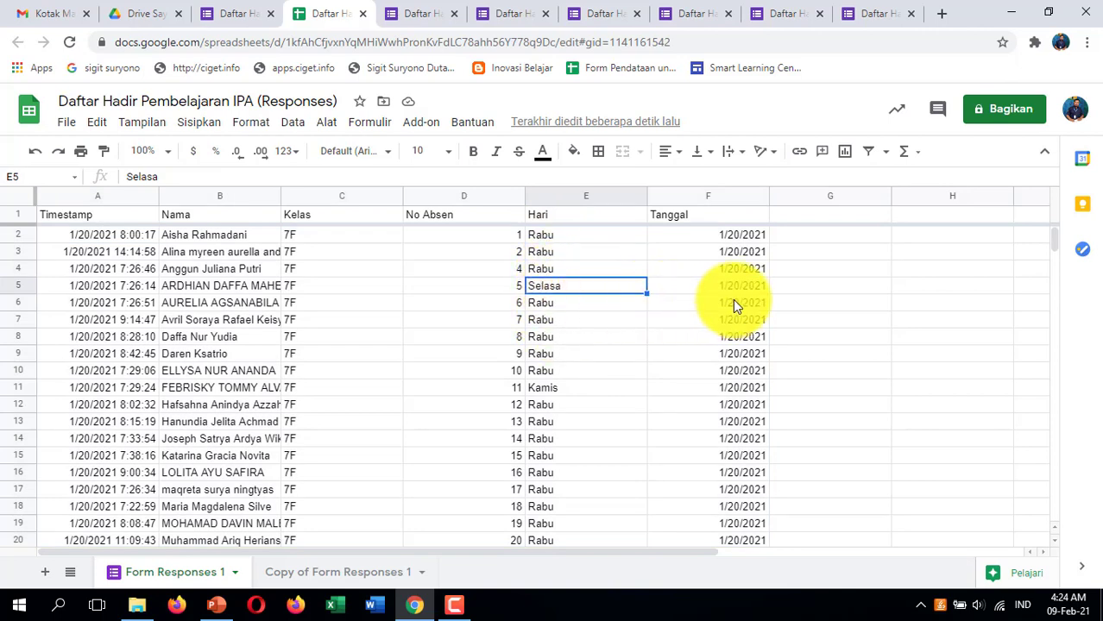
scroll(738, 284, down, 5)
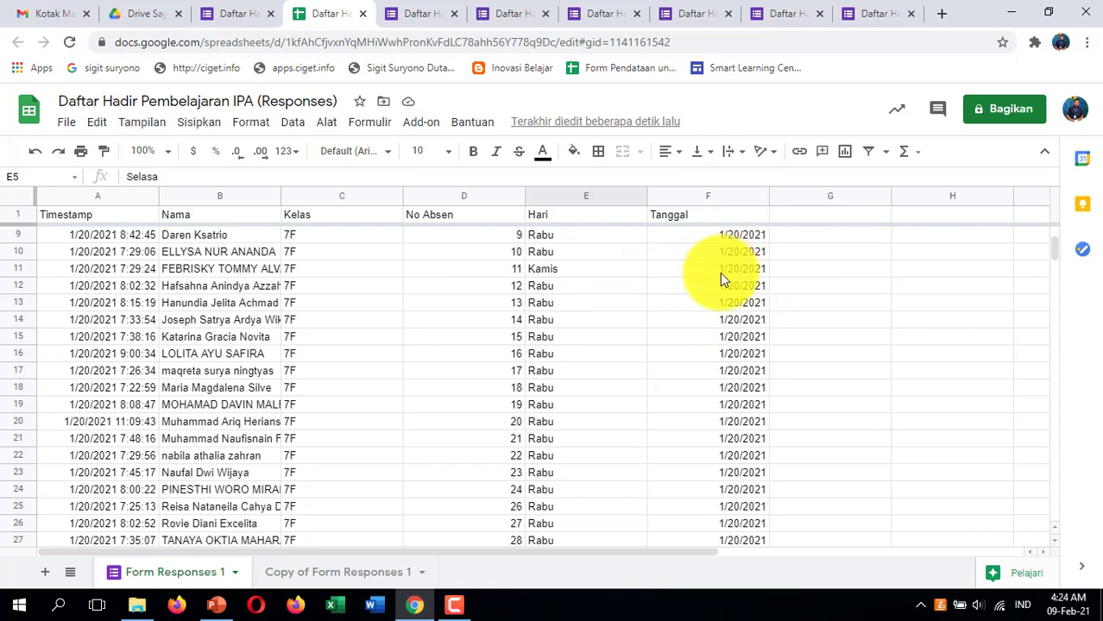
scroll(721, 328, down, 3)
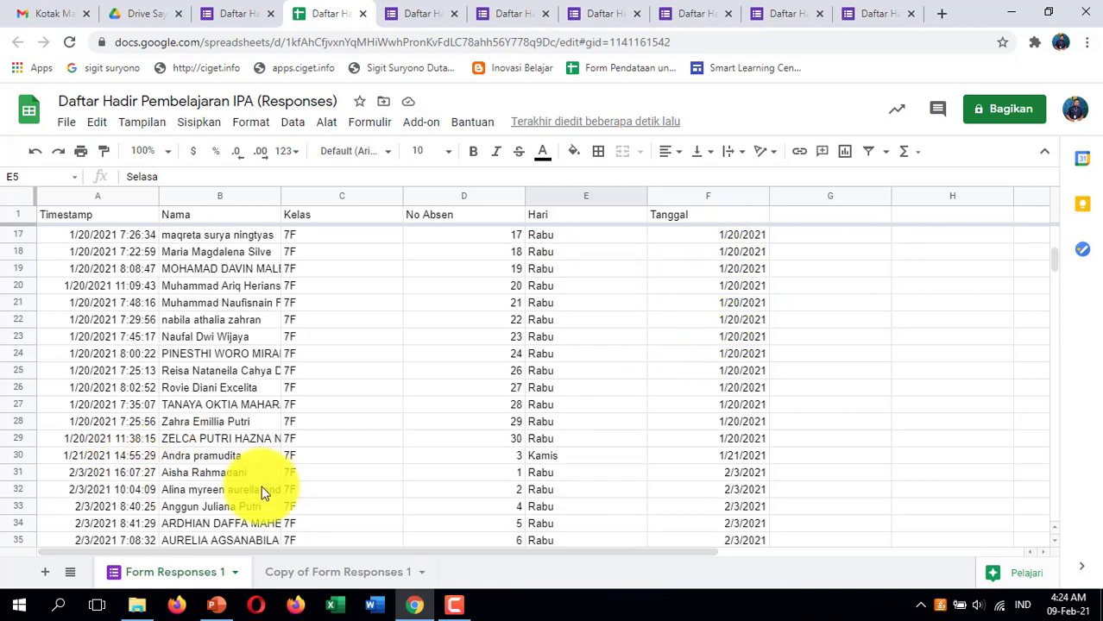
scroll(313, 315, down, 3)
scroll(313, 315, down, 1)
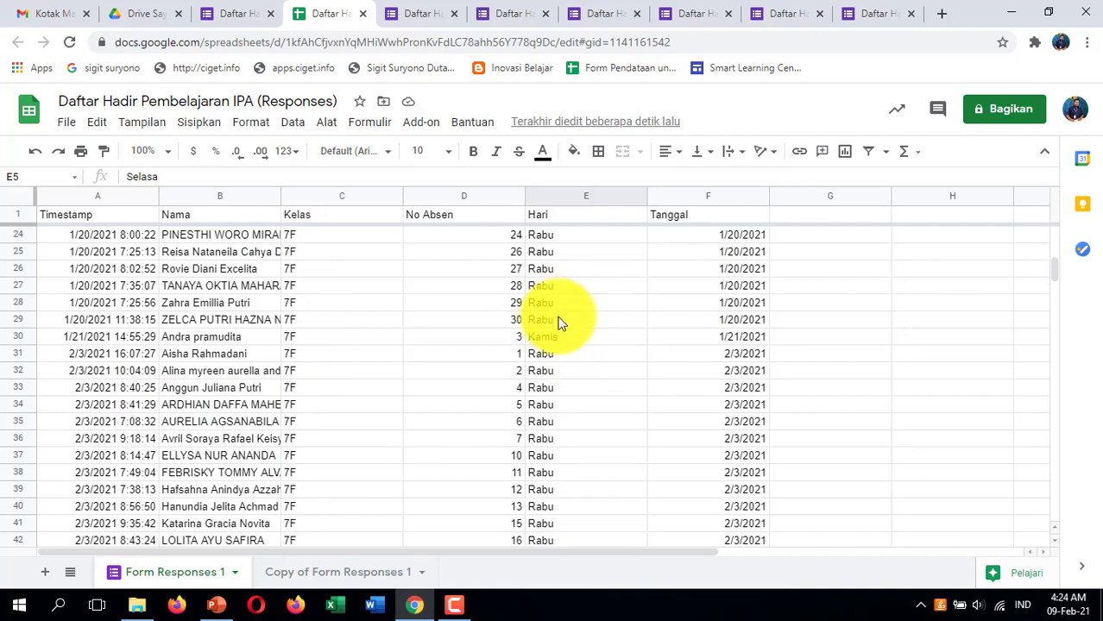
scroll(742, 354, down, 1)
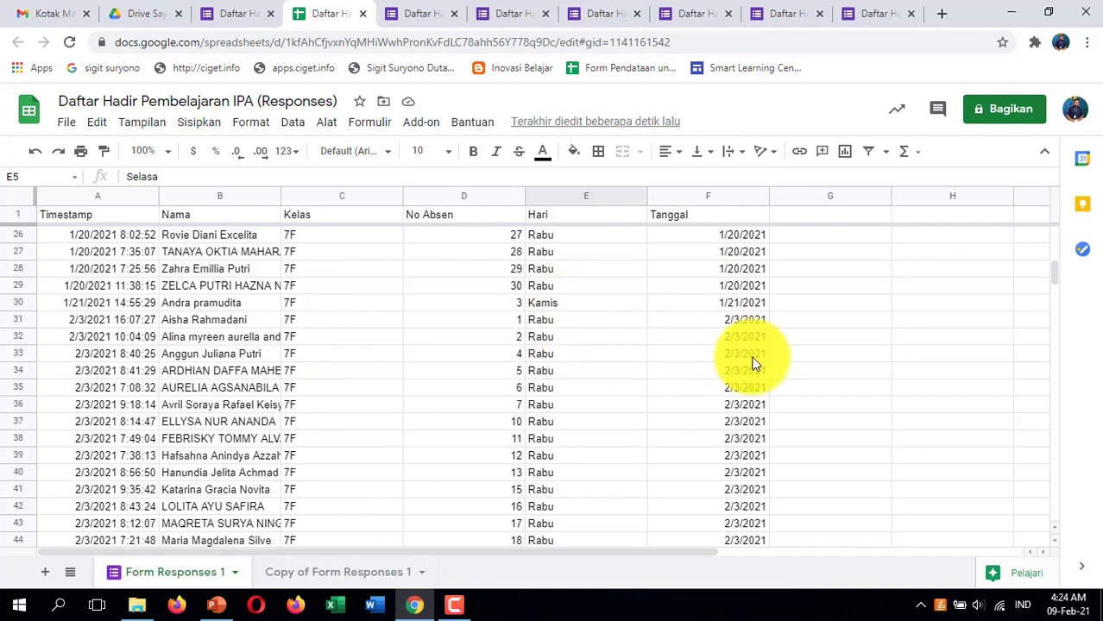
click(729, 322)
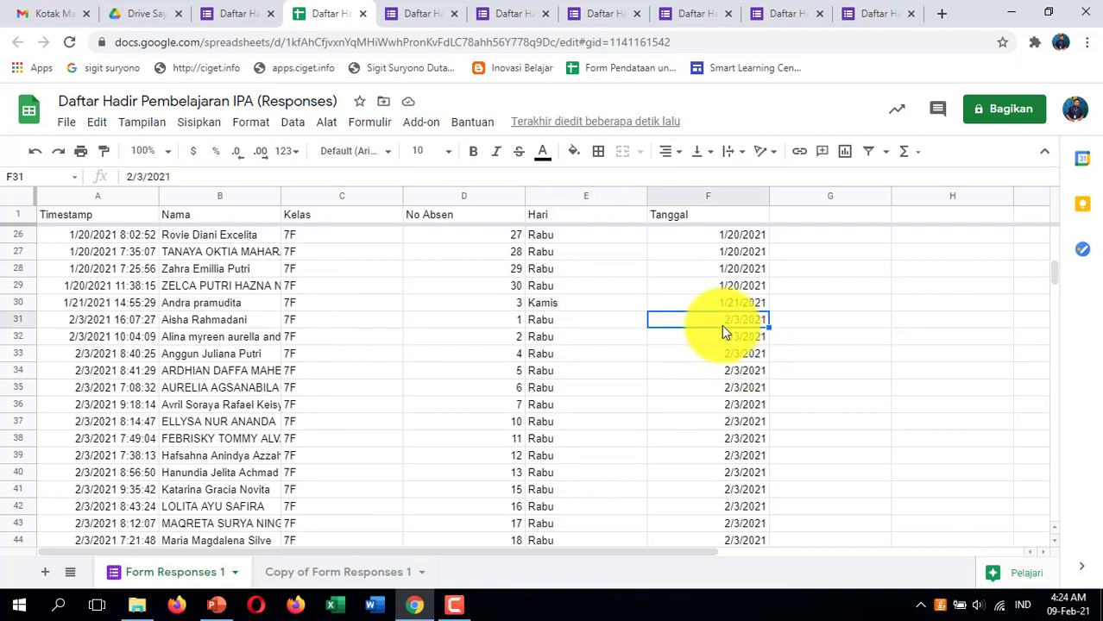
click(240, 322)
Look through the remaining 7F rows and all 7G rows to the end of the data, and return to the first row
scroll(274, 315, down, 4)
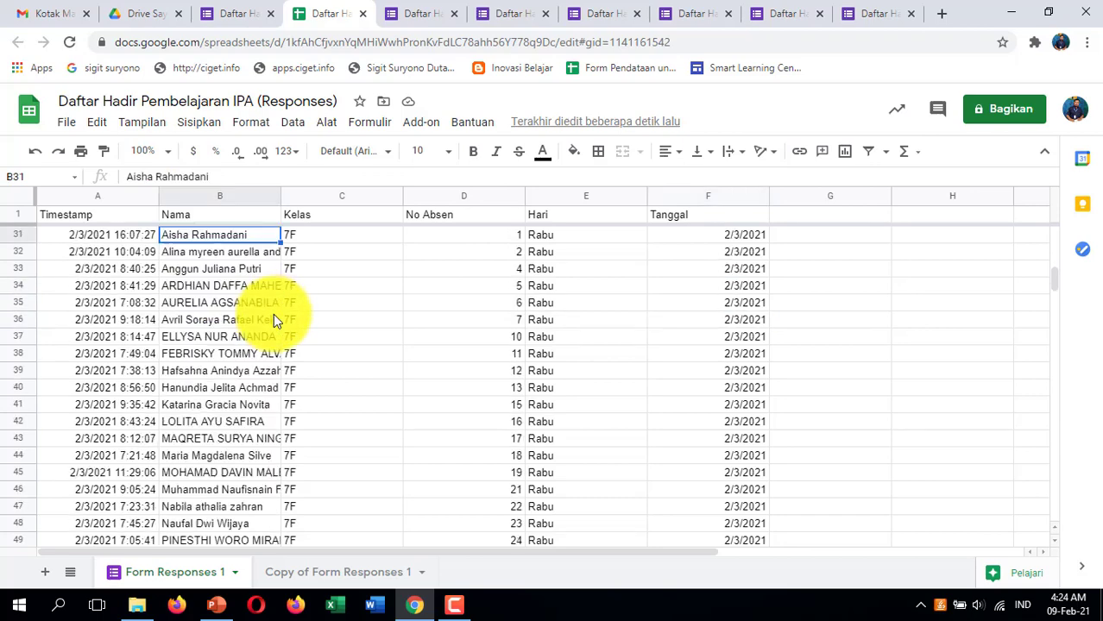
scroll(563, 380, down, 3)
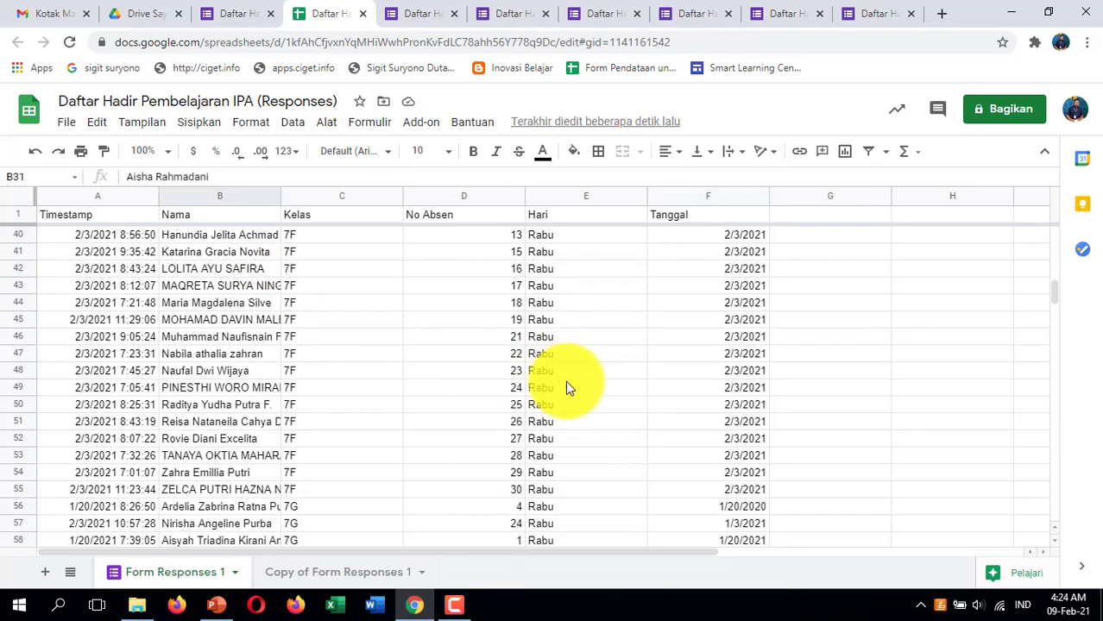
scroll(256, 438, down, 6)
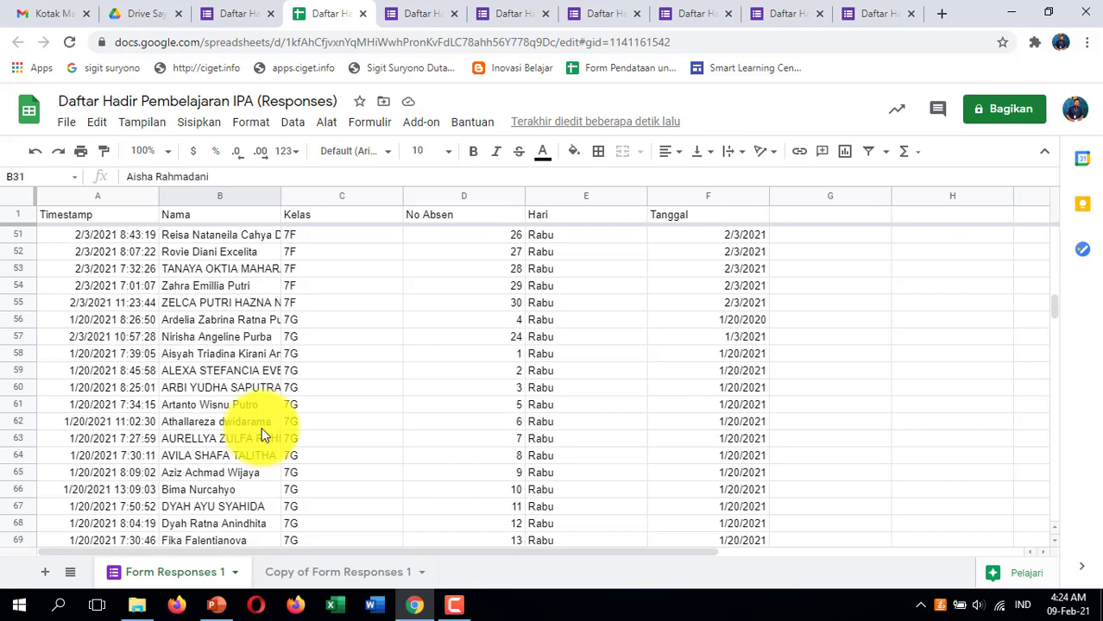
scroll(295, 352, down, 10)
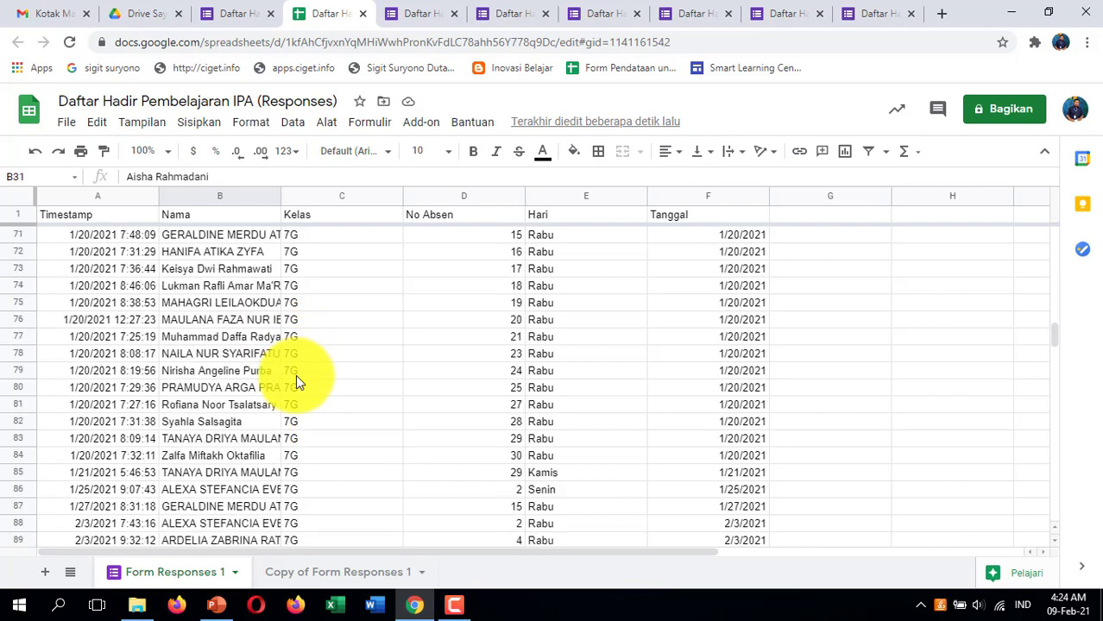
scroll(296, 380, down, 1)
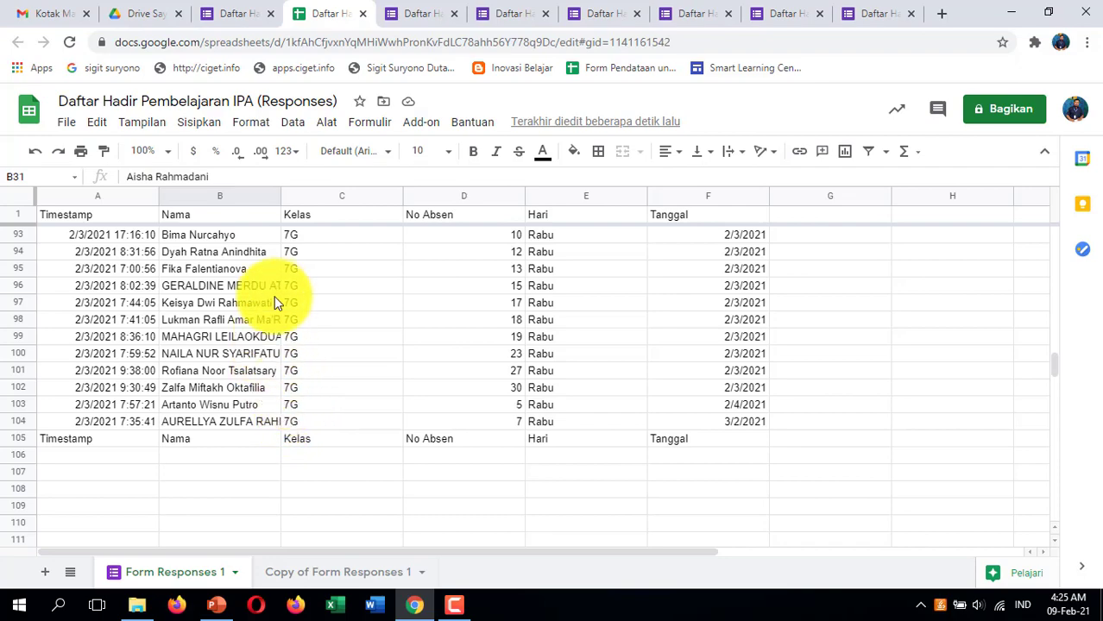
scroll(268, 286, up, 8)
scroll(260, 294, up, 20)
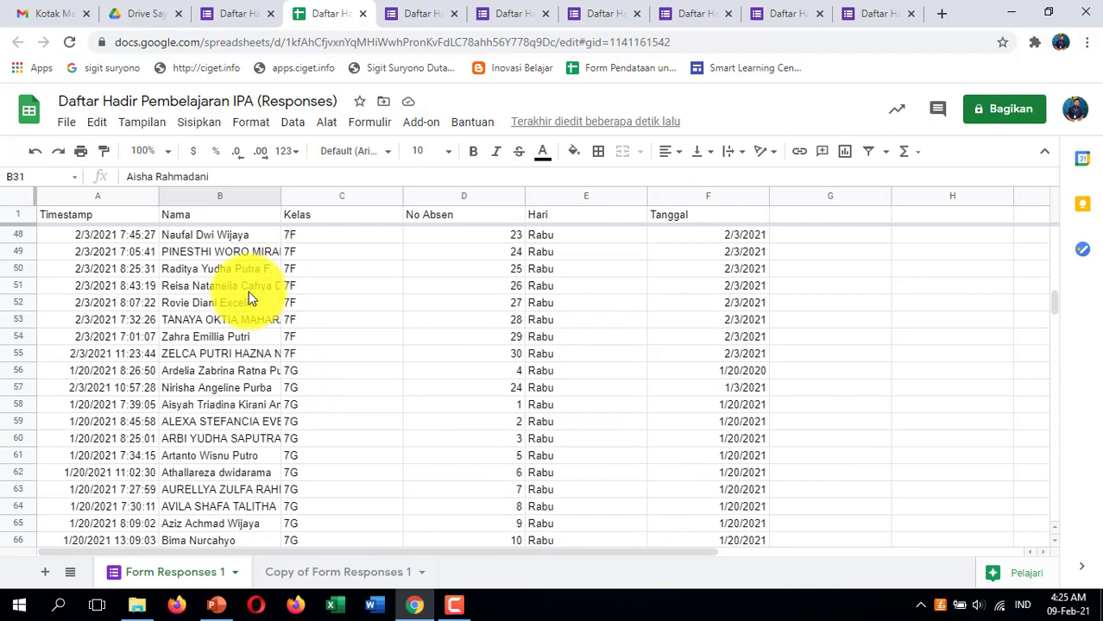
scroll(244, 289, up, 2)
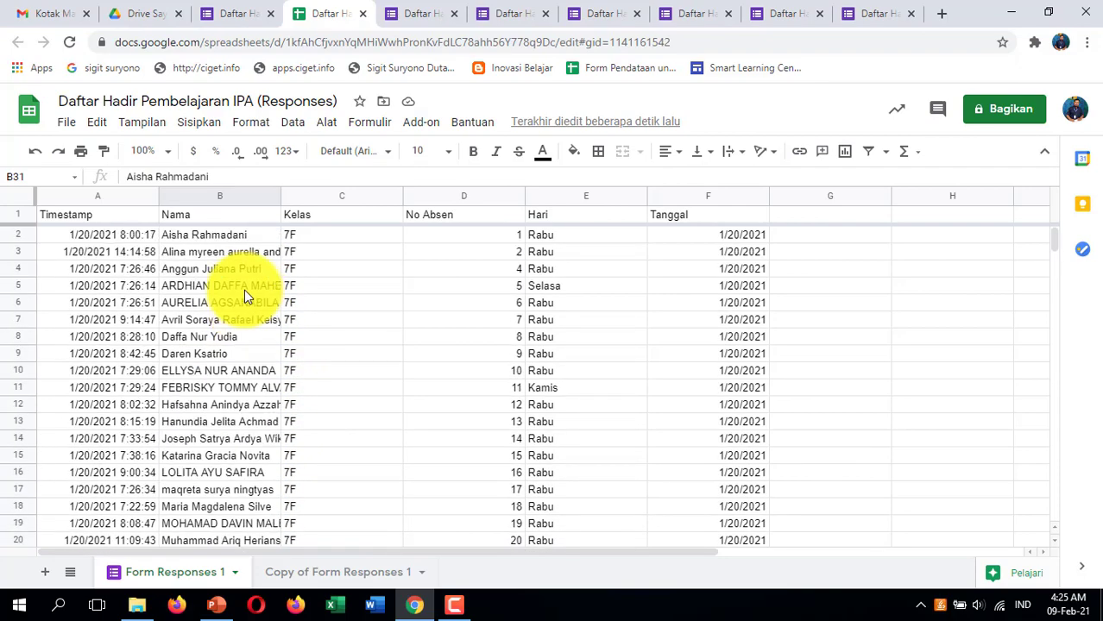
Duplicate the Form Responses 1 sheet and check the rows in the new copy against the older copy sheet
right_click(203, 572)
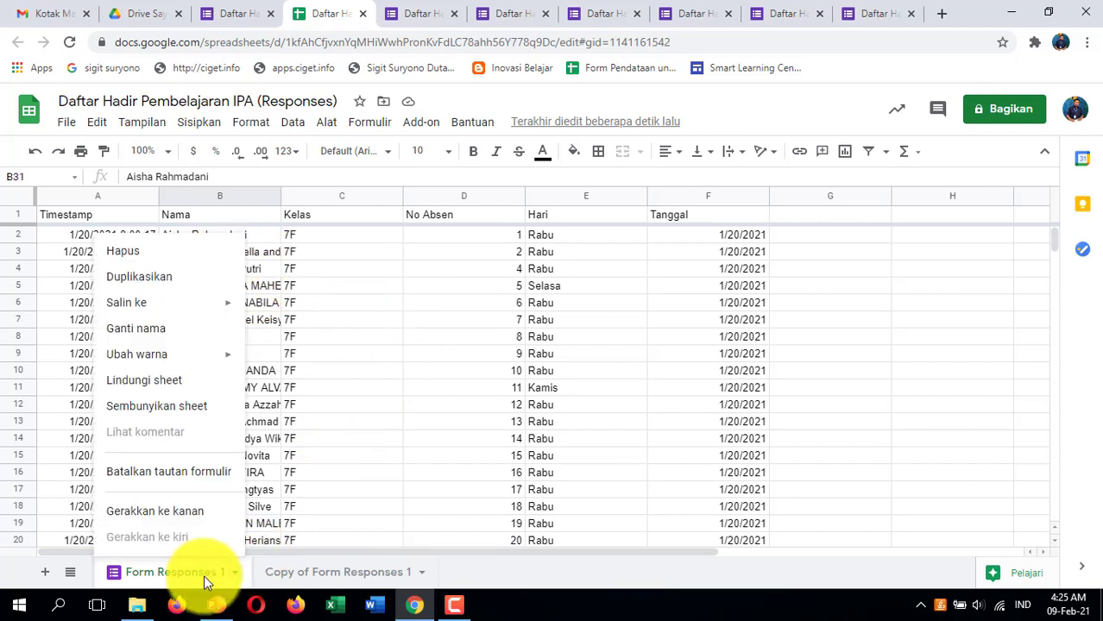
click(163, 287)
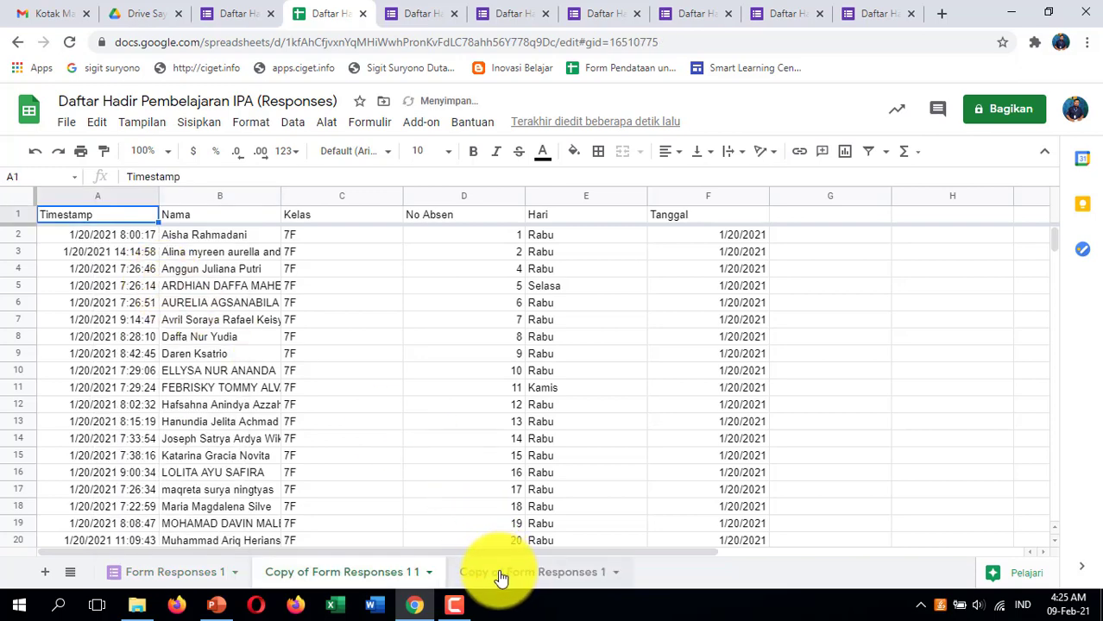
click(475, 573)
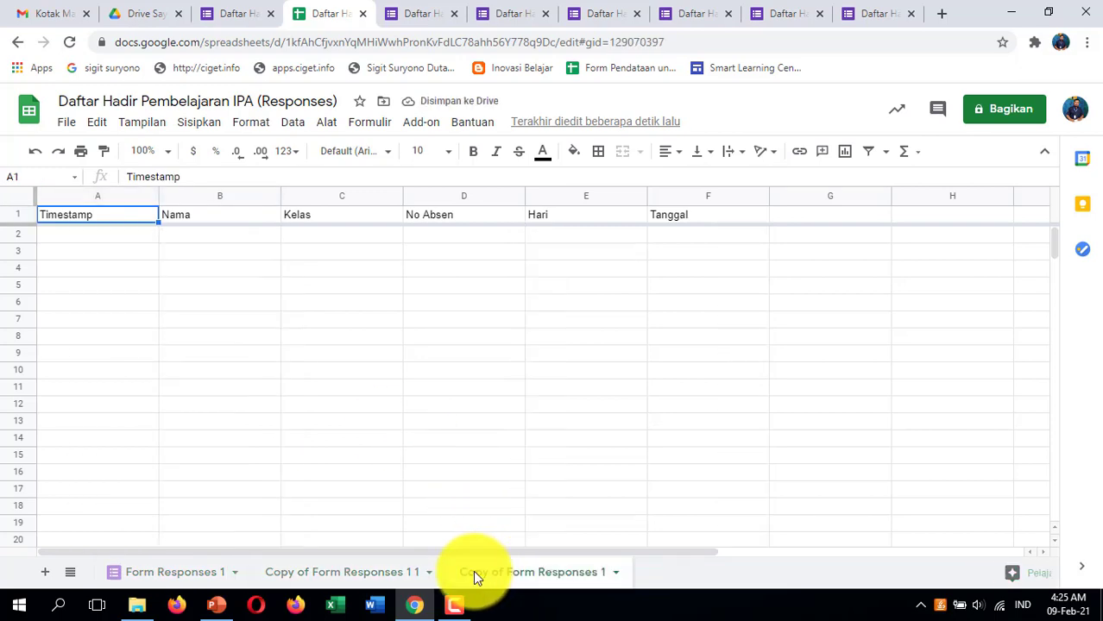
click(363, 573)
scroll(374, 426, down, 15)
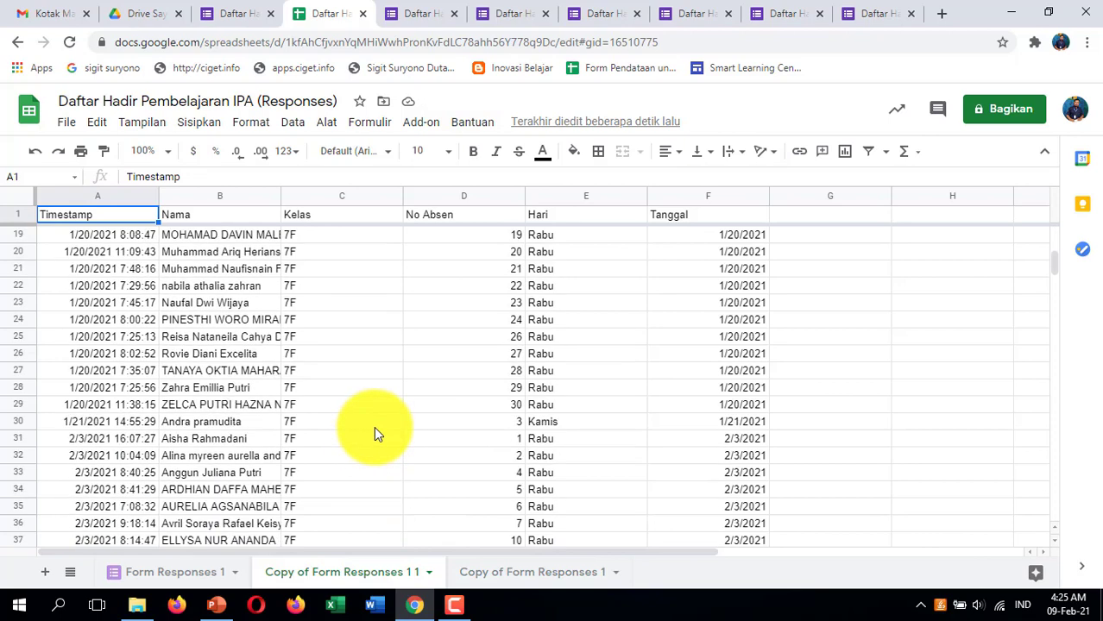
scroll(372, 422, down, 3)
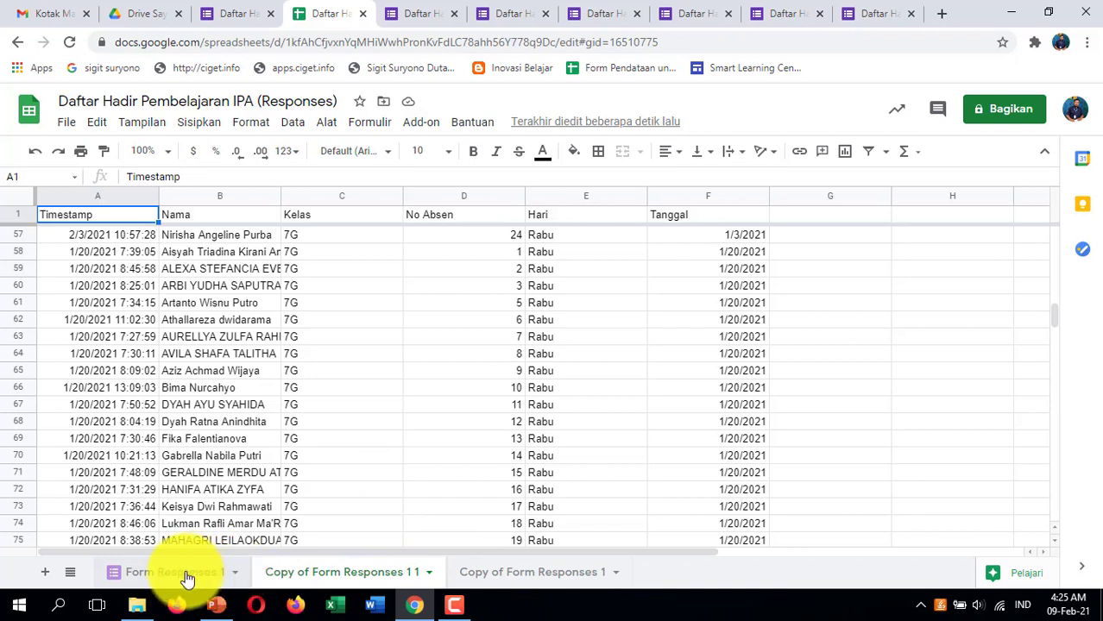
Duplicate the new copy of the responses sheet and rename the duplicate as Kelas 7F
right_click(304, 580)
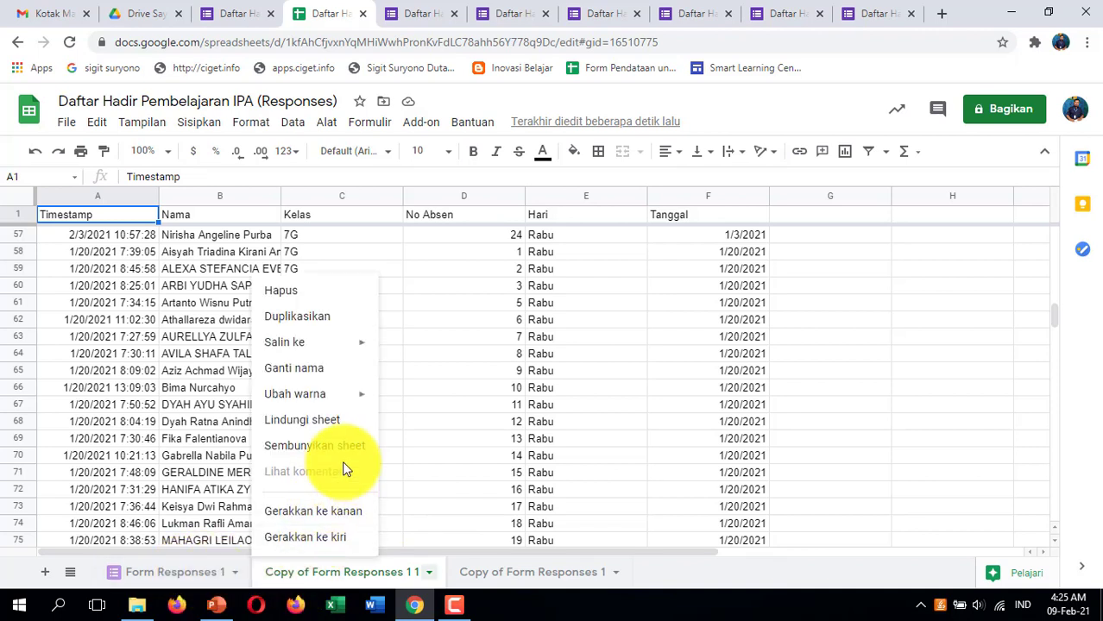
click(297, 316)
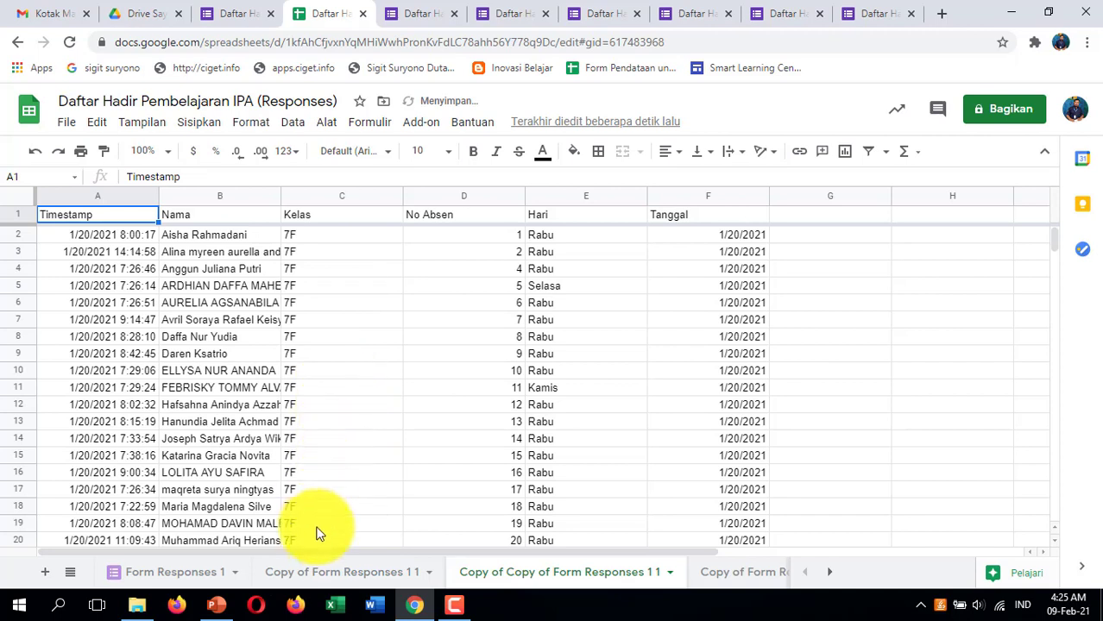
right_click(598, 576)
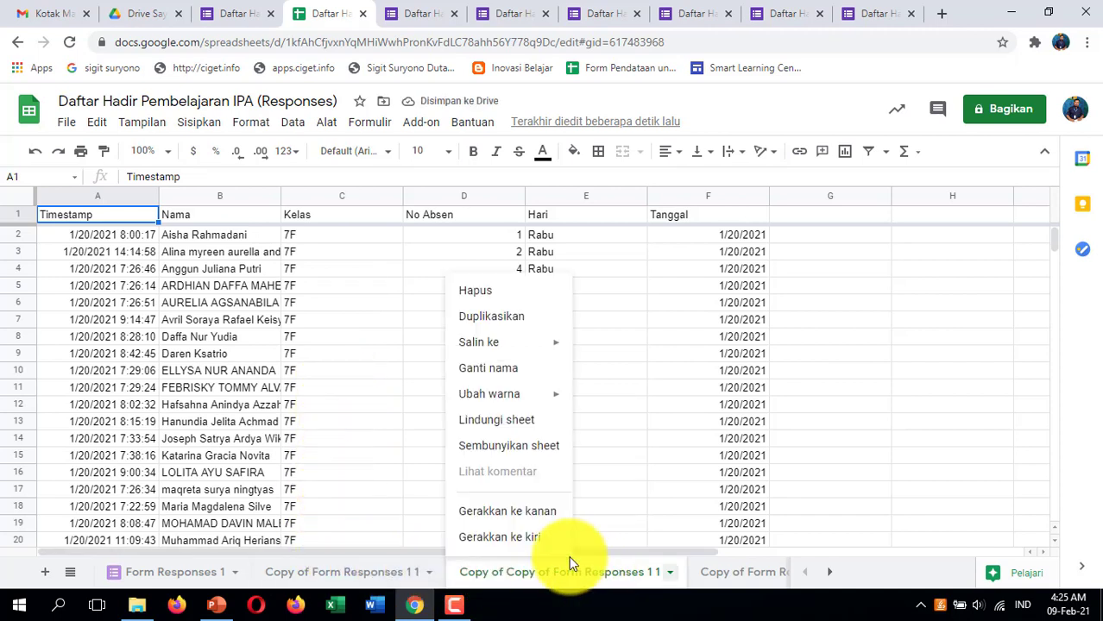
click(511, 377)
text(Kelas 7F)
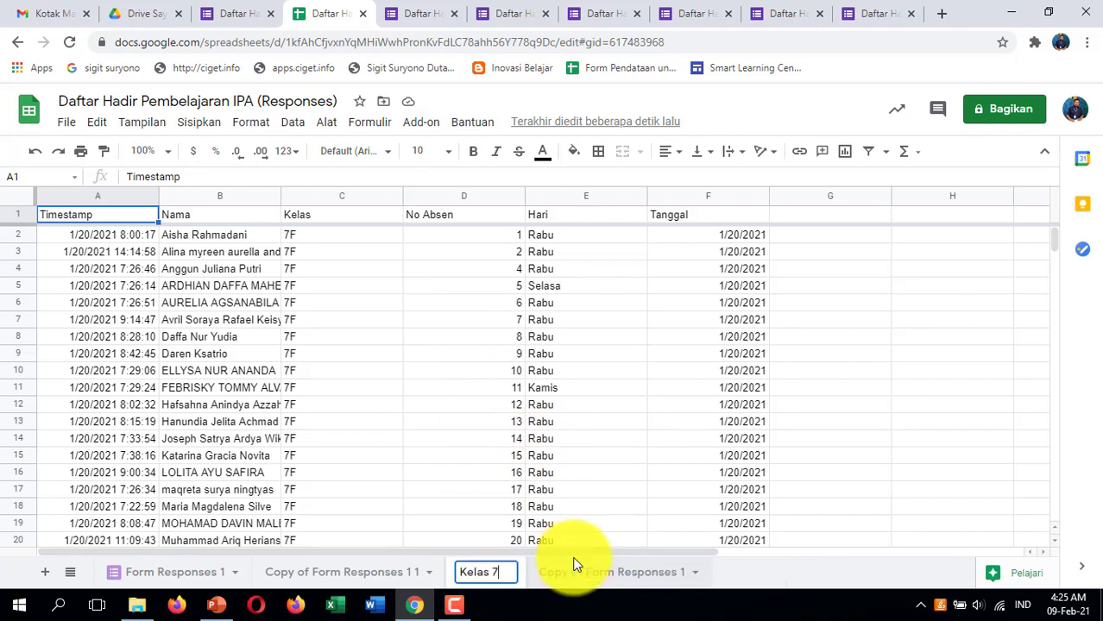
Rename the first copy, placed right after Form Responses 1, as Kelas 7G
click(347, 569)
right_click(346, 568)
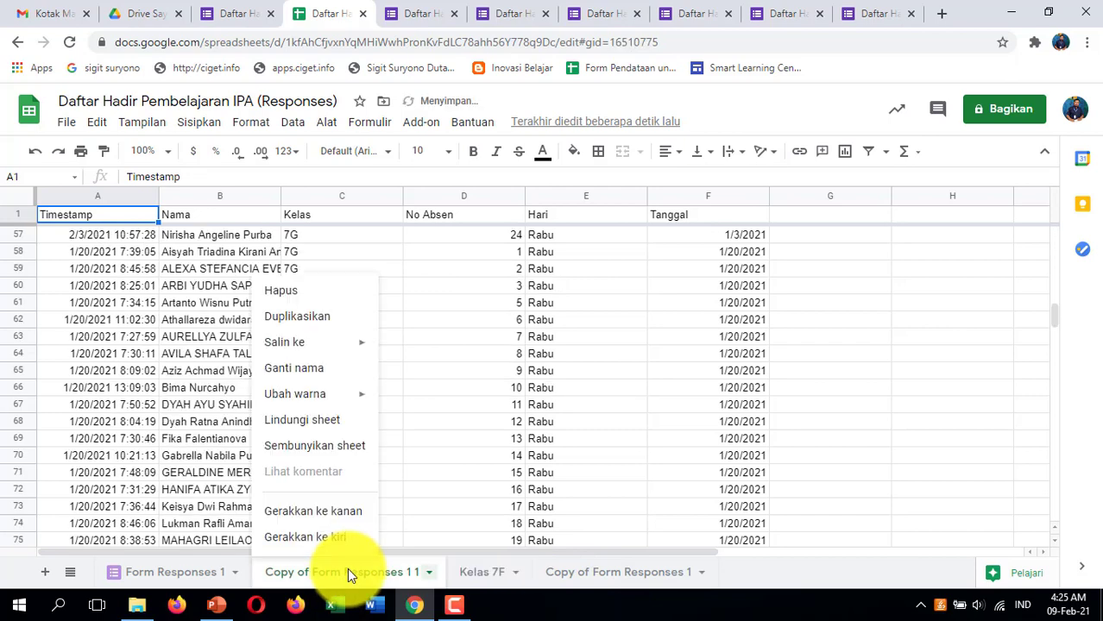
click(316, 369)
text(Kel)
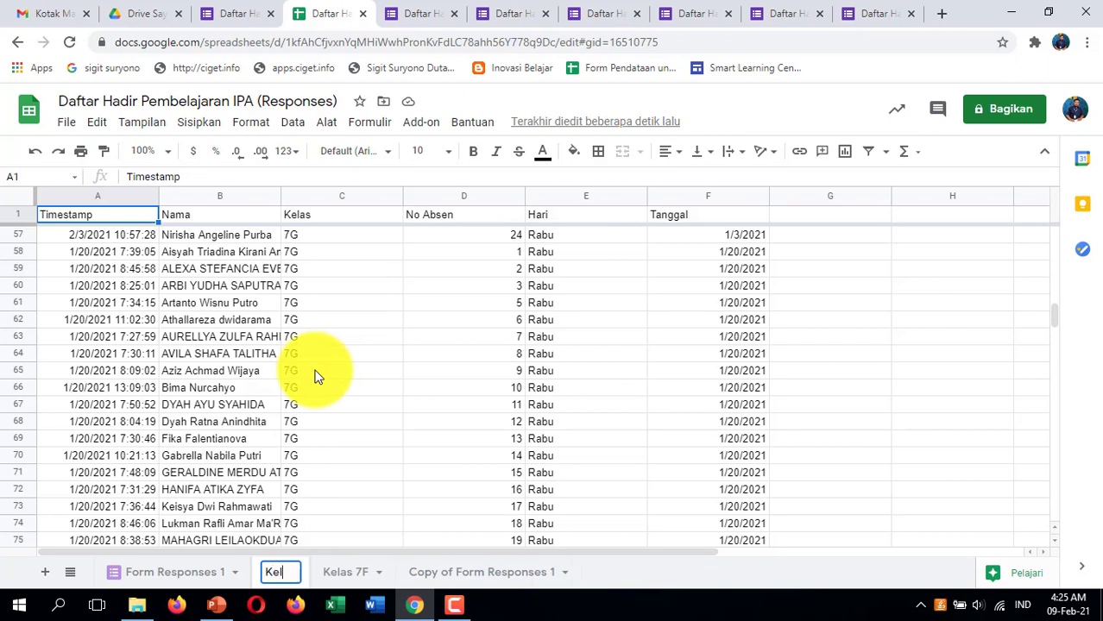
text(as 7G)
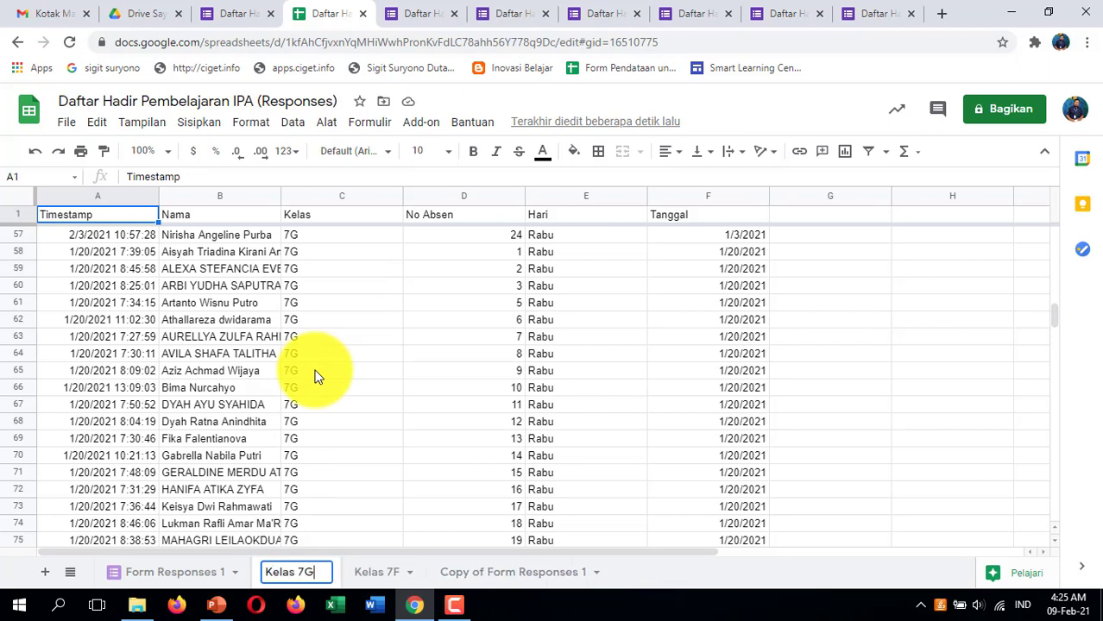
scroll(319, 371, up, 3)
scroll(324, 362, up, 1)
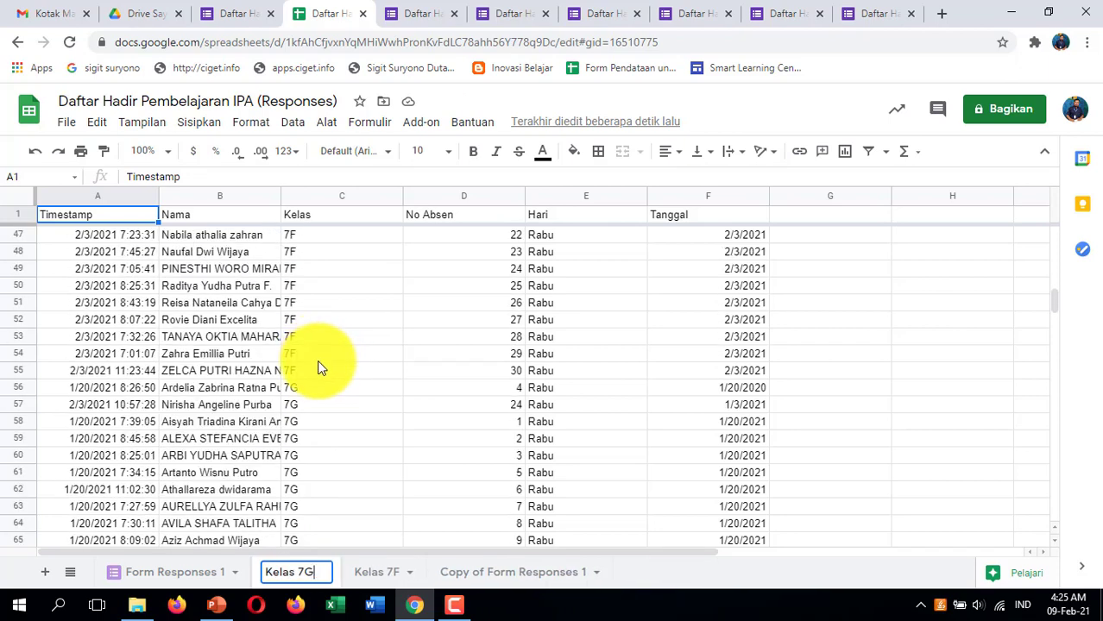
click(317, 360)
drag(750, 373, 10, 75)
shift+click(43, 231)
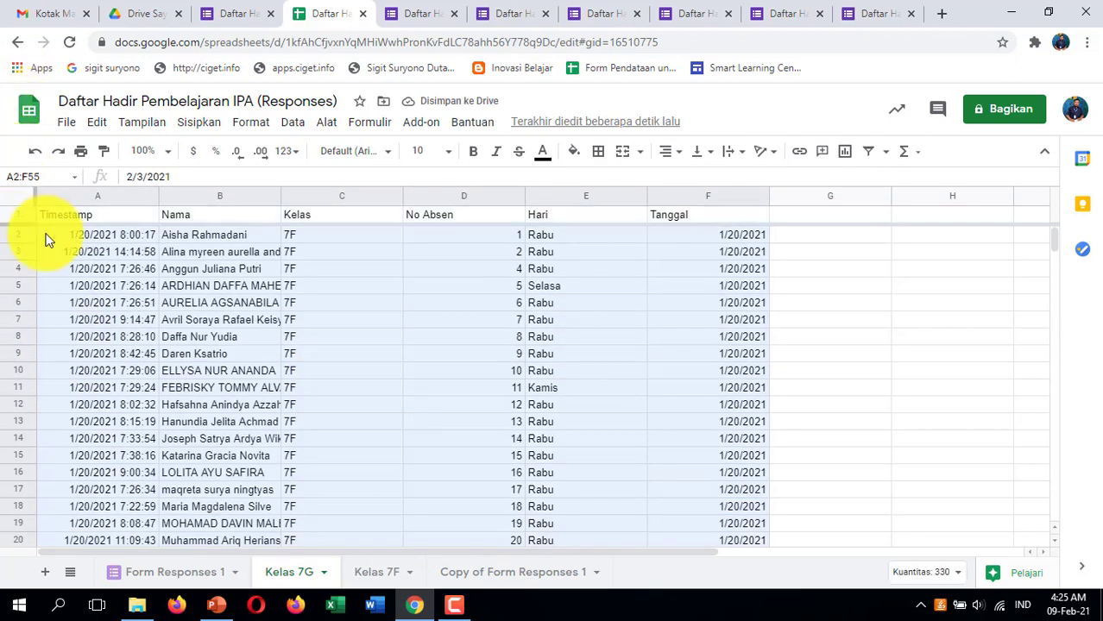
right_click(23, 277)
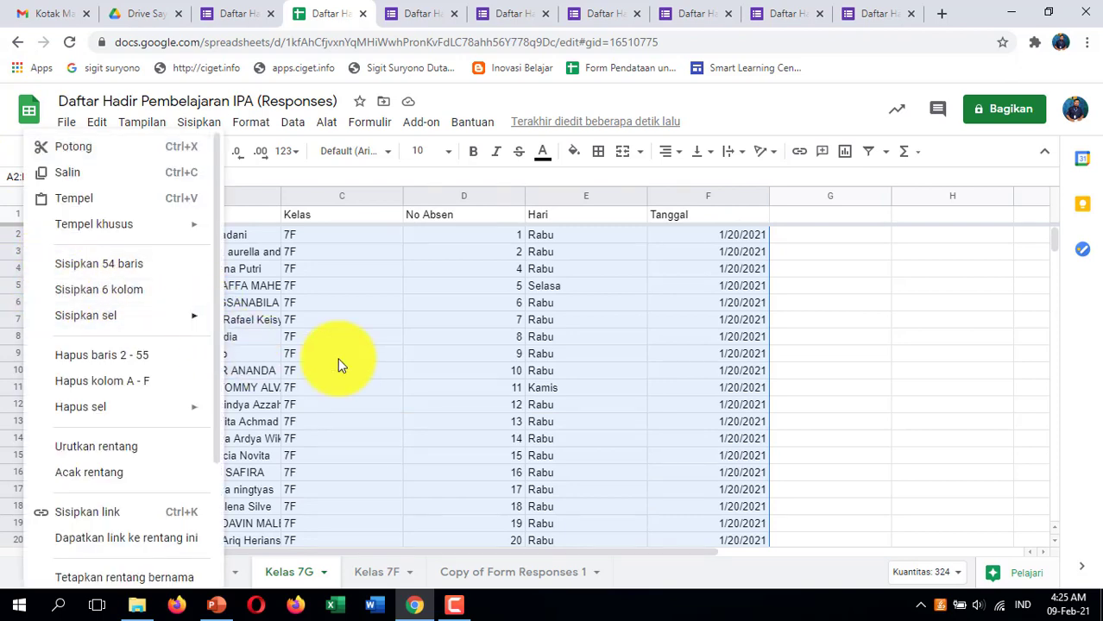
click(363, 361)
Delete rows 2 to 55, which hold the 7F responses, from the Kelas 7G sheet
drag(22, 236, 10, 453)
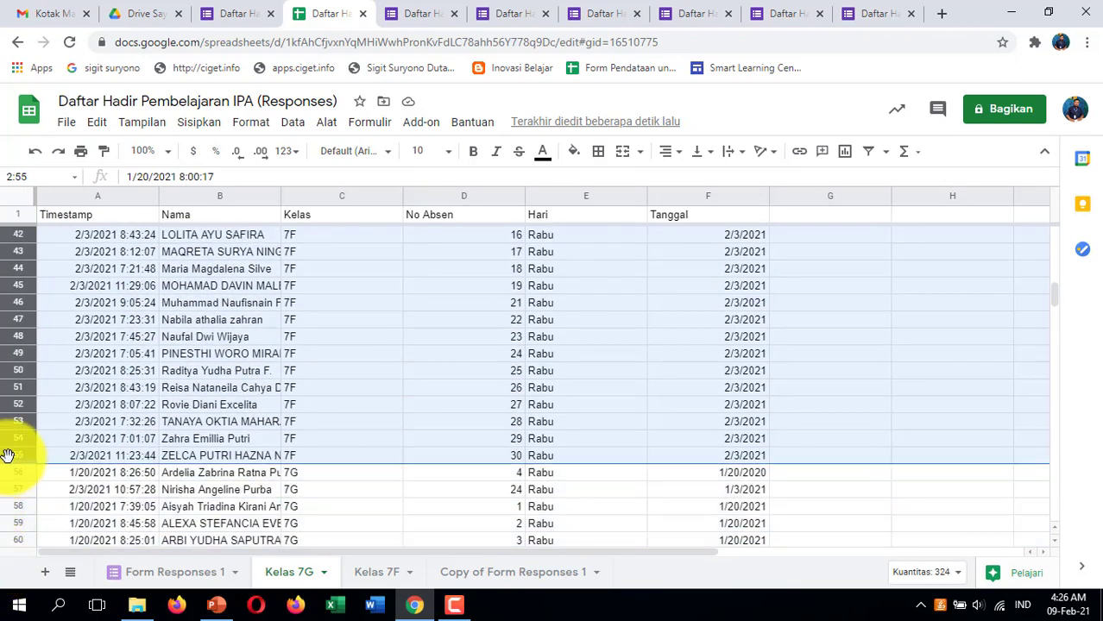
right_click(16, 355)
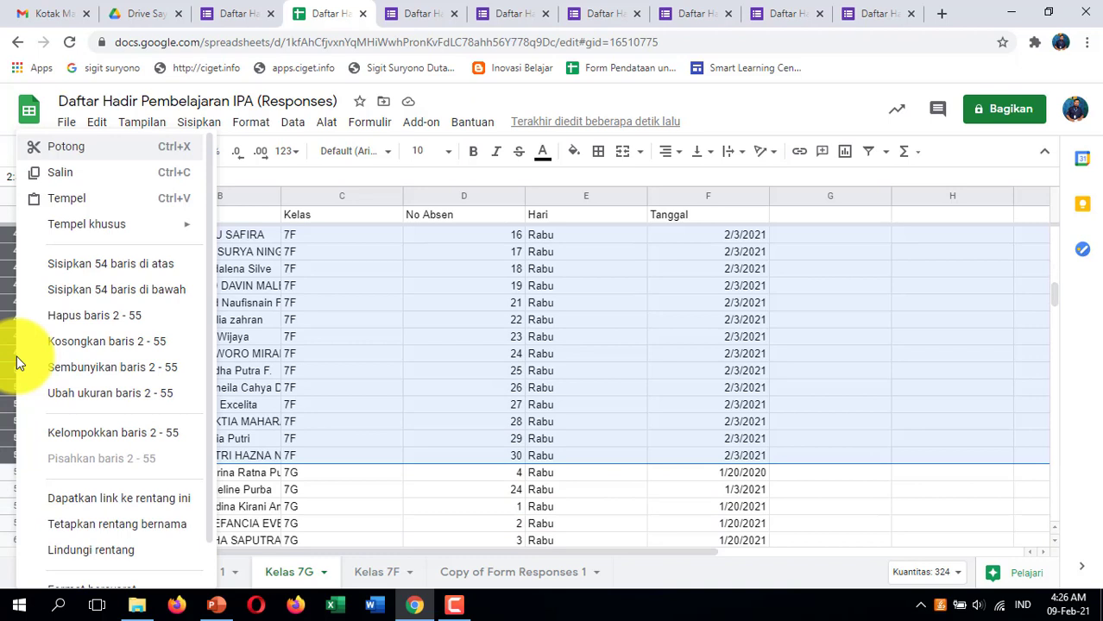
click(92, 319)
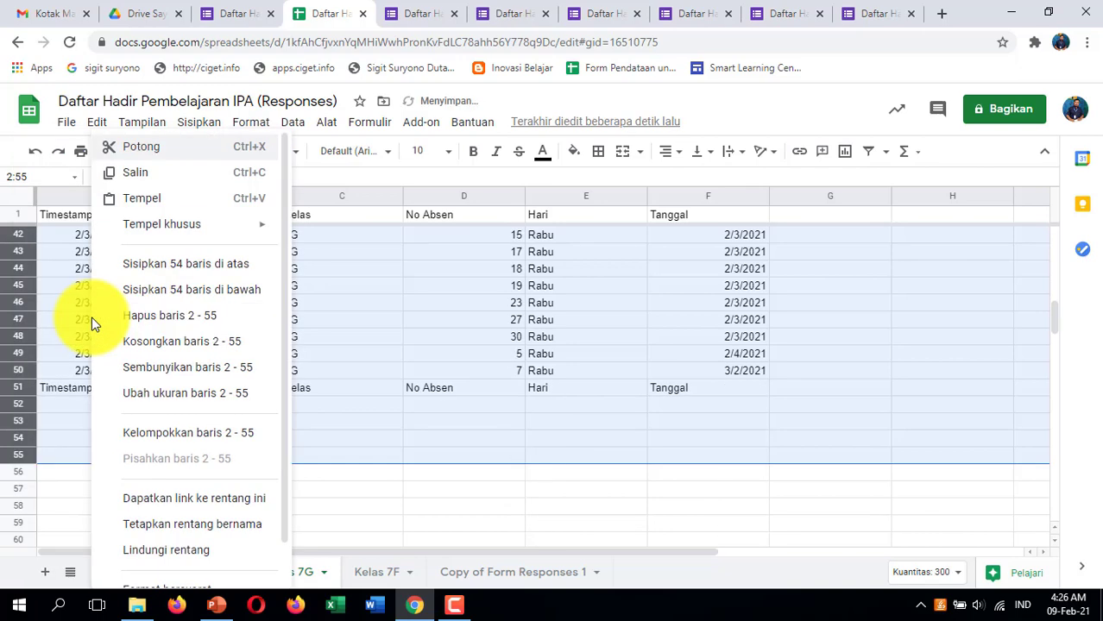
click(397, 439)
scroll(396, 440, up, 13)
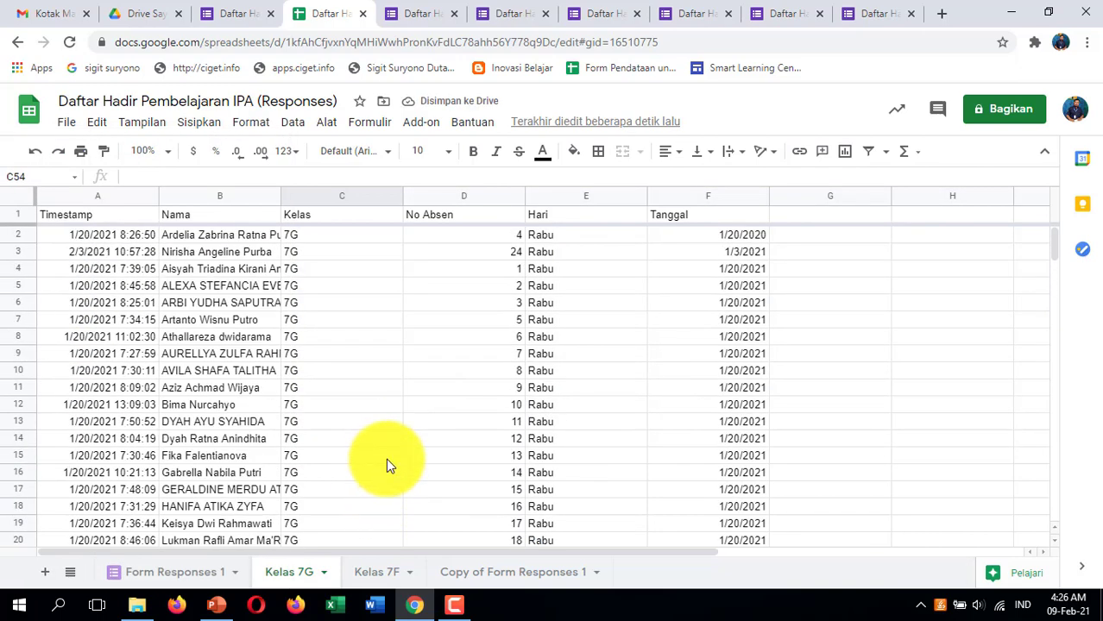
Delete rows 56 to 109, covering the 7G responses and the repeated header row, from the Kelas 7F sheet
click(369, 576)
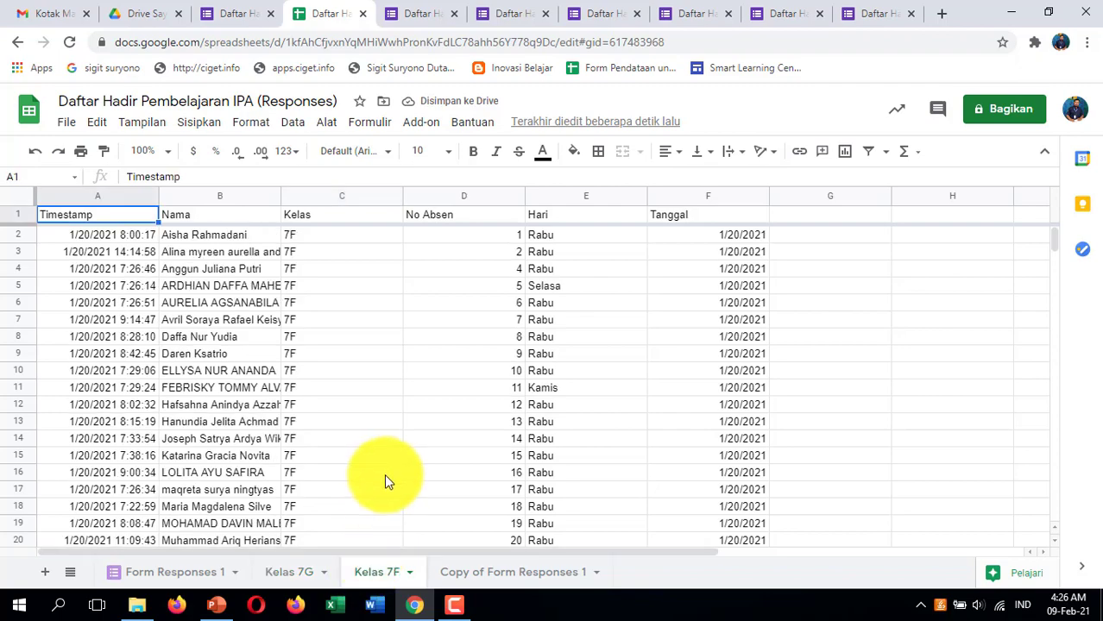
scroll(361, 371, down, 6)
scroll(359, 375, down, 14)
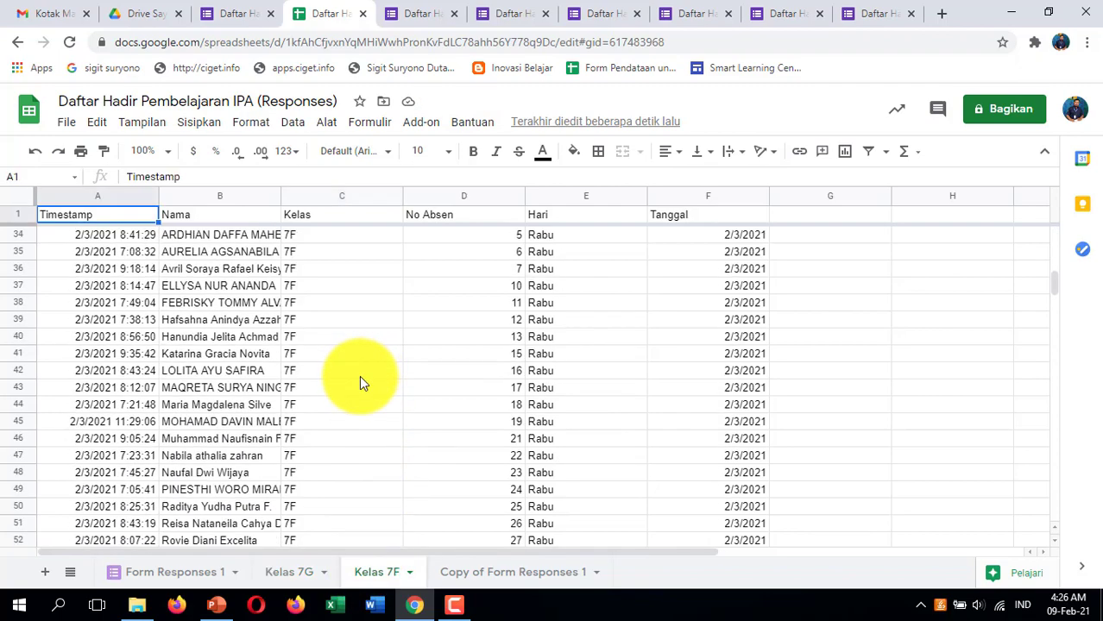
scroll(348, 366, up, 2)
scroll(348, 366, up, 1)
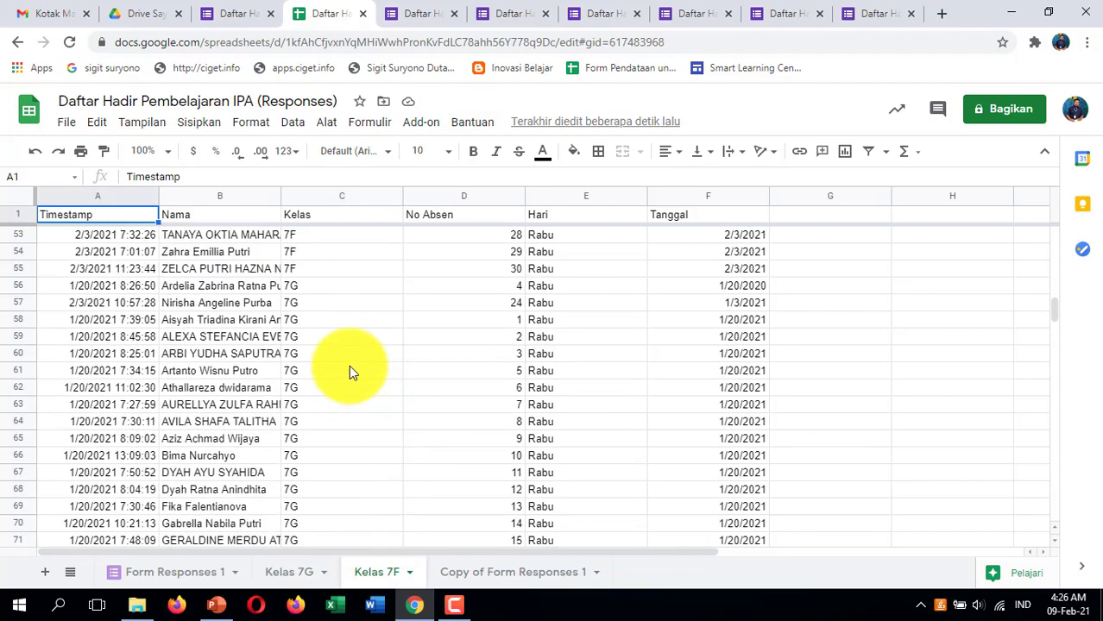
drag(20, 285, 29, 449)
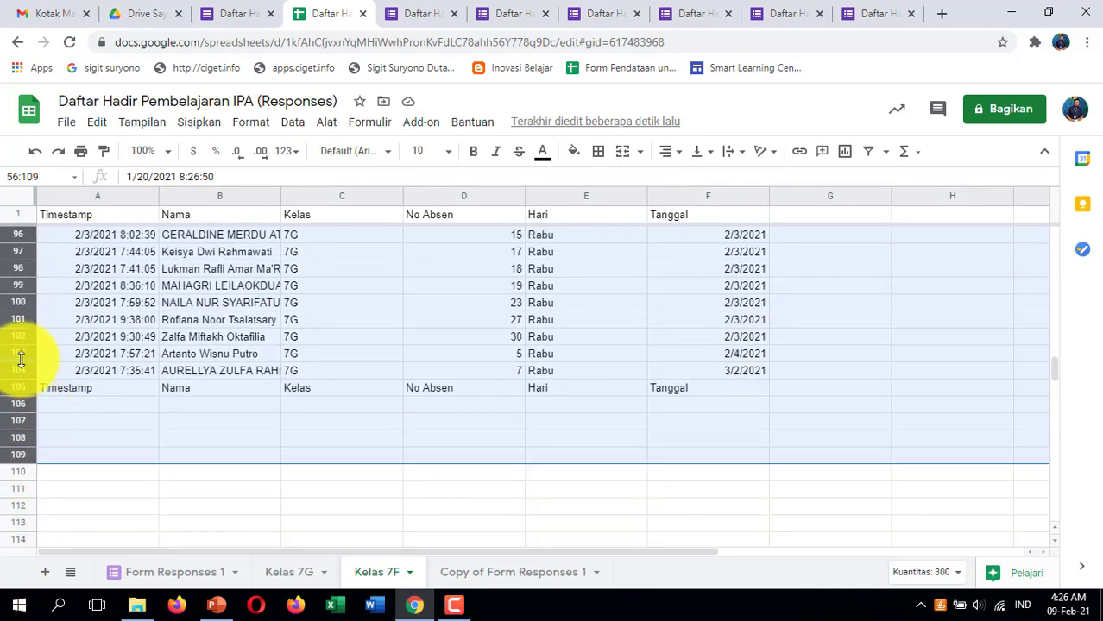
right_click(22, 361)
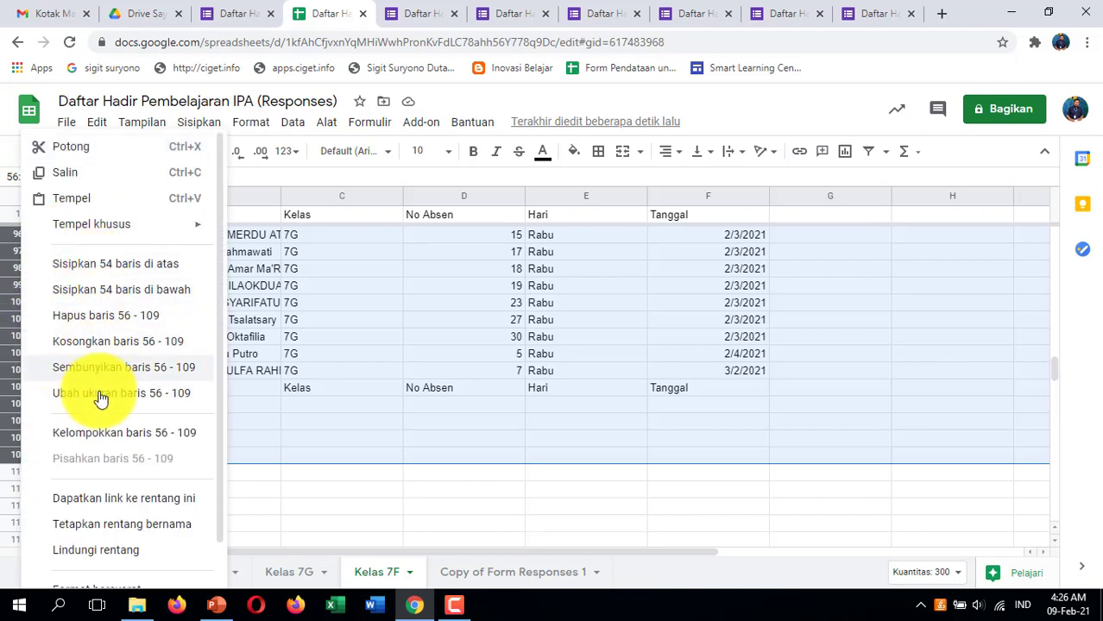
click(115, 319)
scroll(285, 372, up, 10)
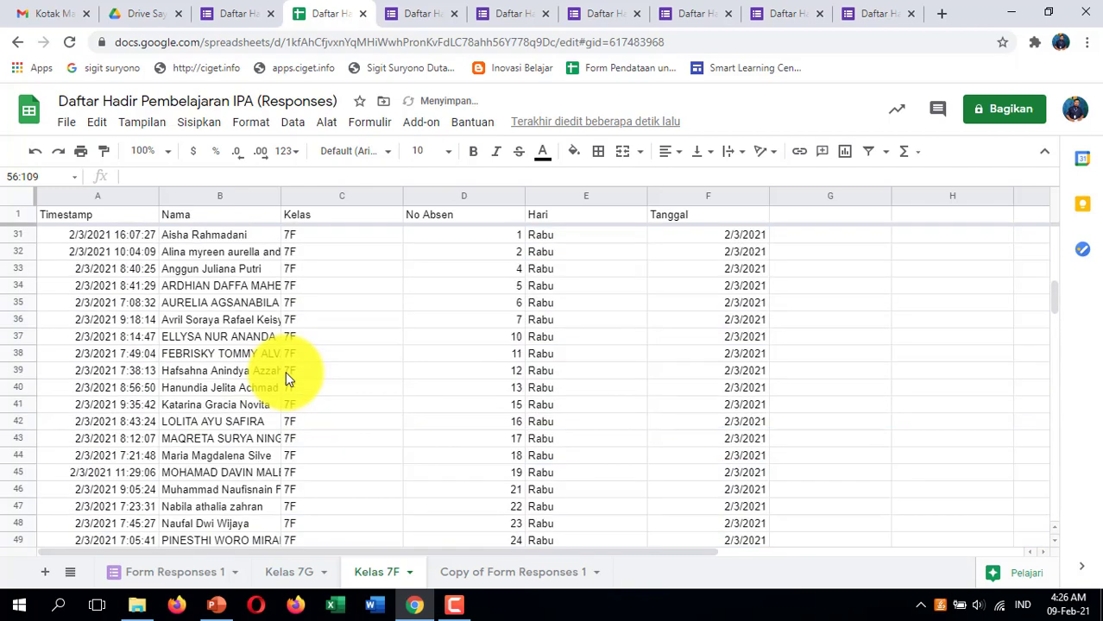
click(301, 572)
click(384, 572)
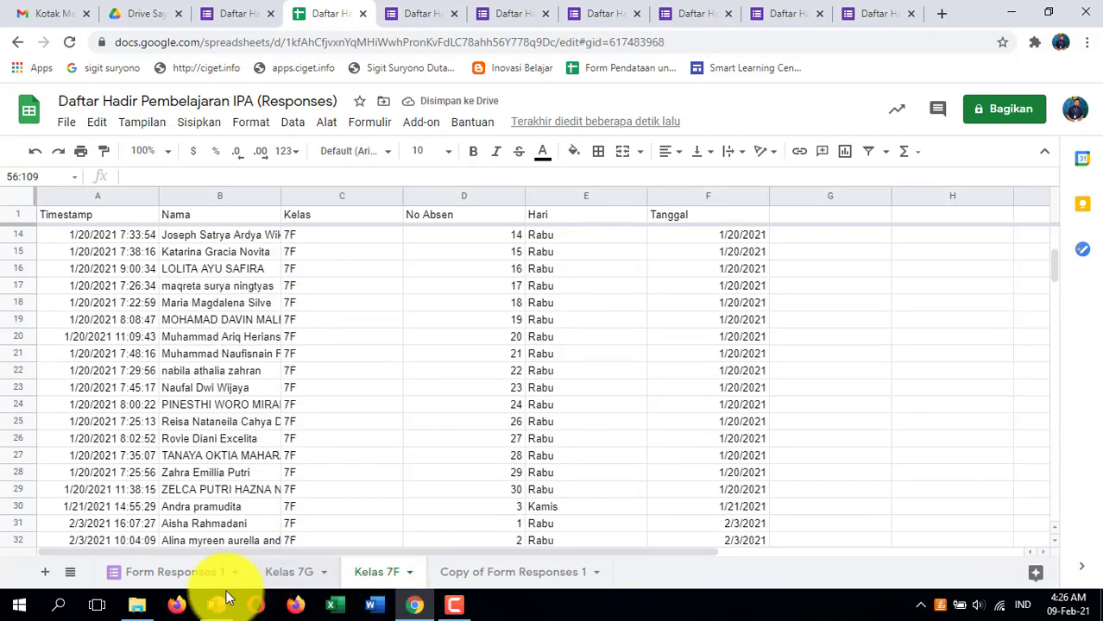
Clear the repeated header row in A105:F105 below the data on the Form Responses 1 sheet
click(173, 574)
scroll(219, 453, down, 13)
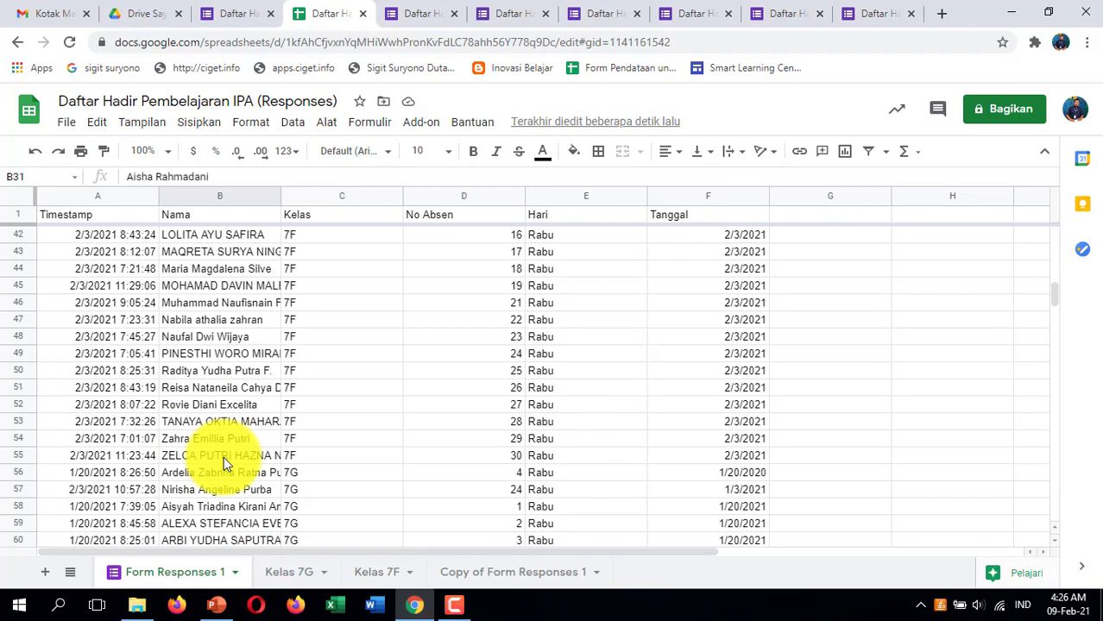
scroll(223, 457, down, 14)
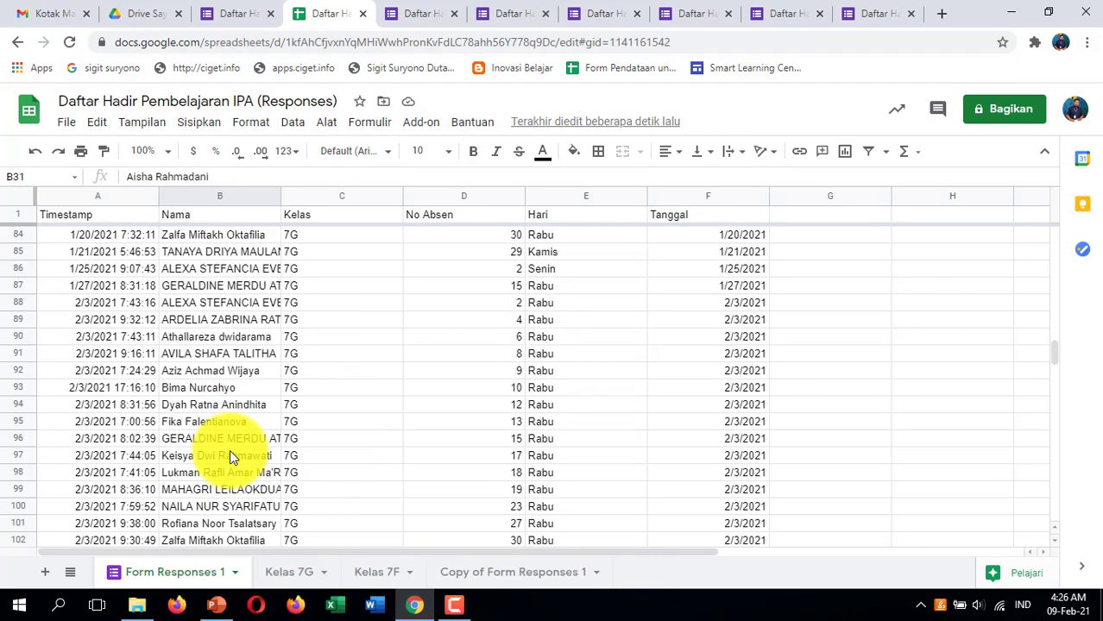
scroll(230, 449, down, 4)
click(151, 396)
drag(151, 396, 654, 393)
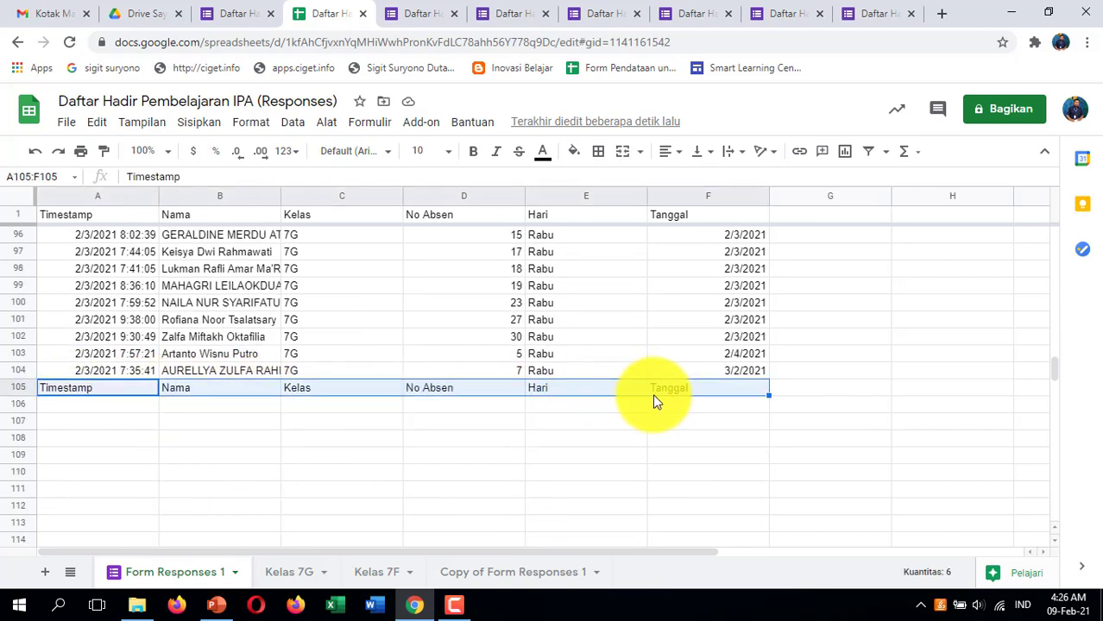
key(Delete)
click(104, 405)
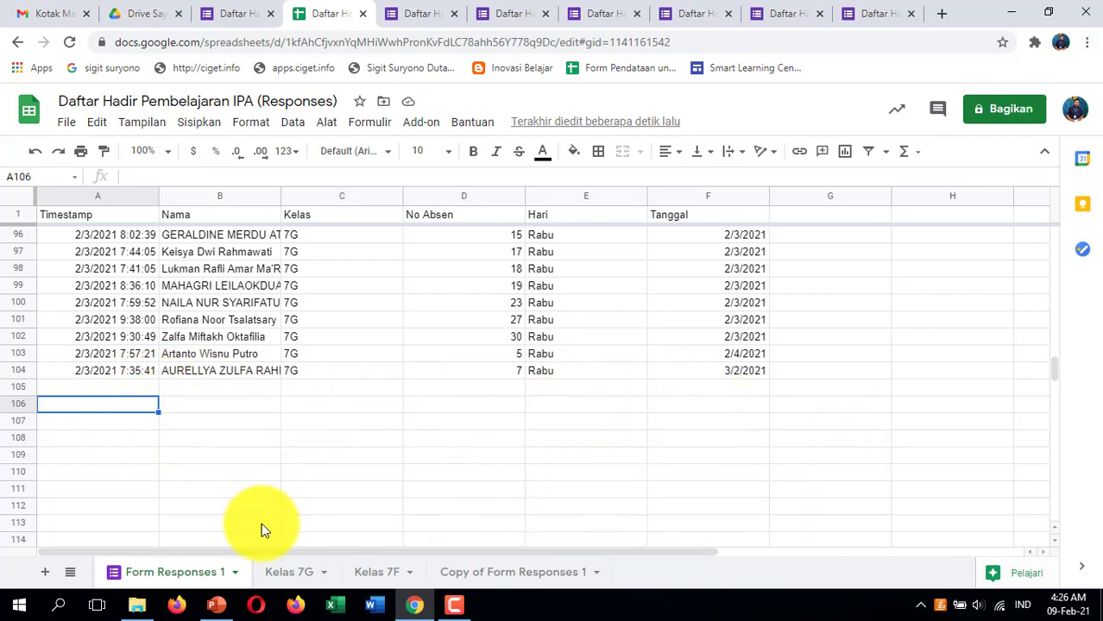
Insert one empty column before the Timestamp column on the Kelas 7G sheet
click(282, 574)
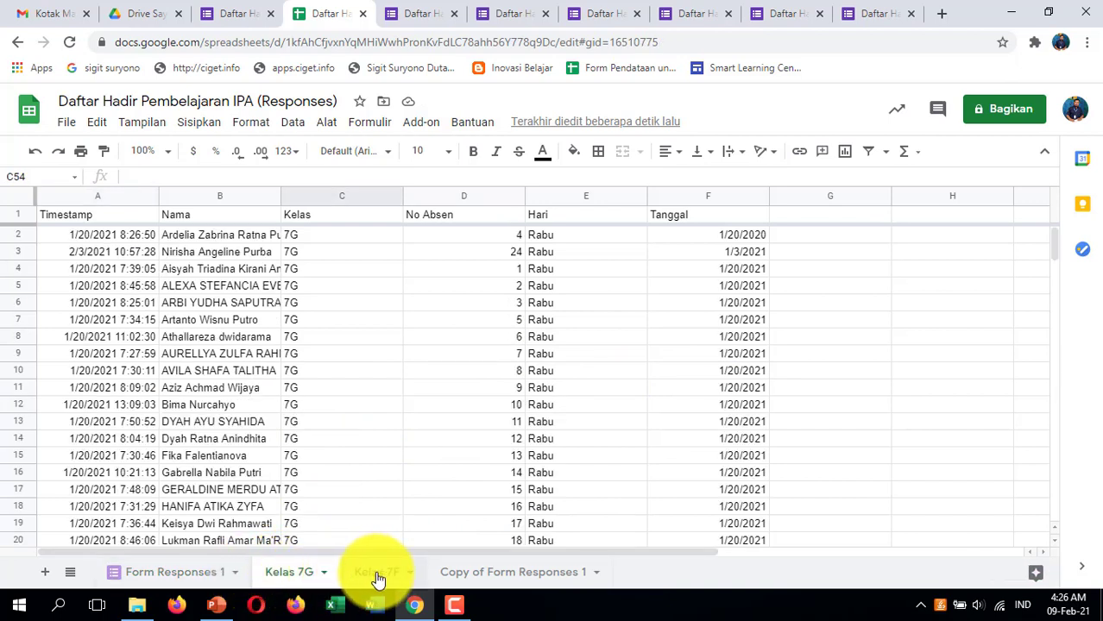
click(375, 574)
click(309, 578)
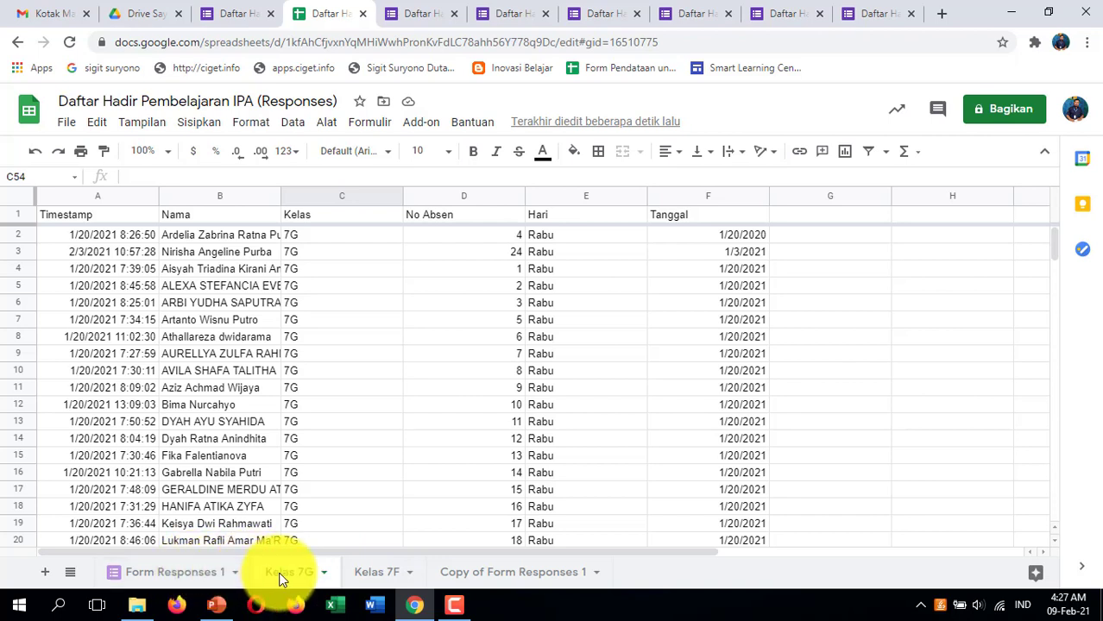
click(357, 407)
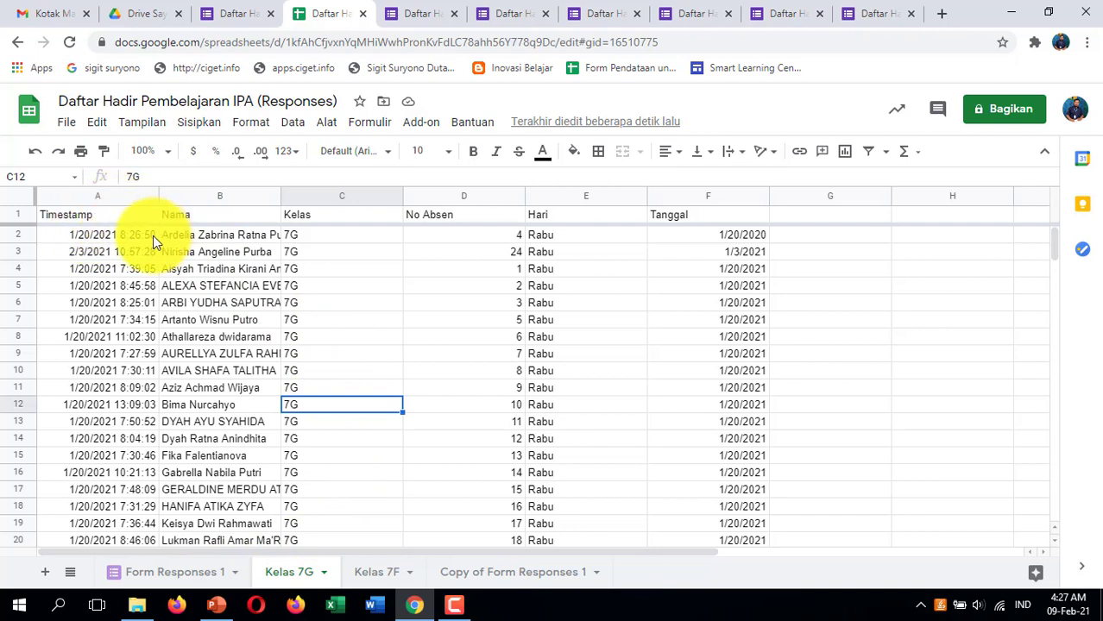
click(116, 195)
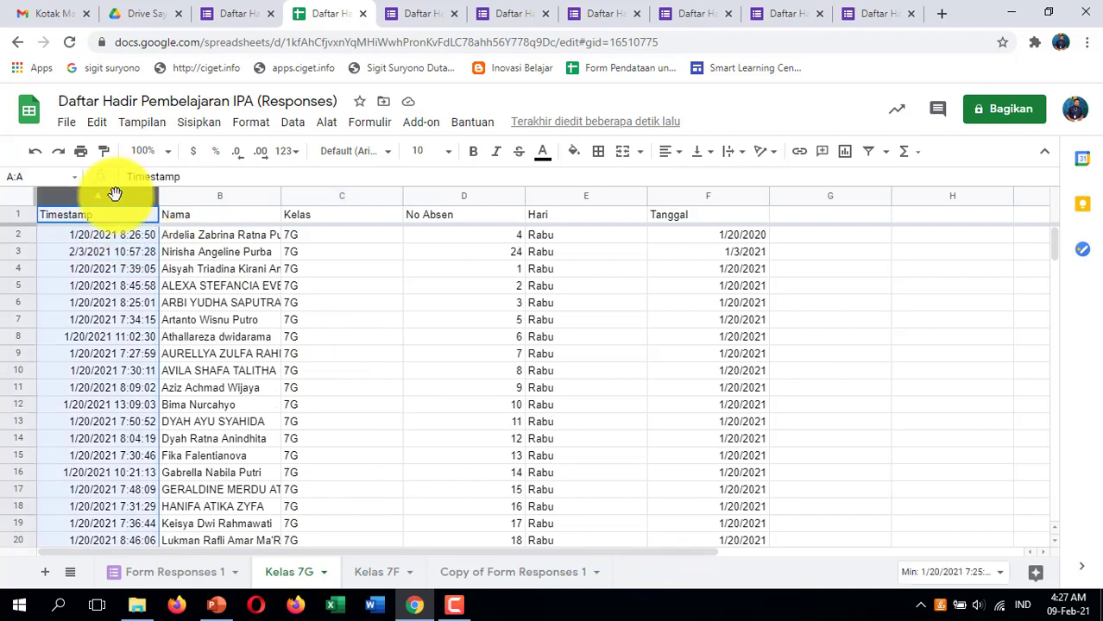
right_click(115, 195)
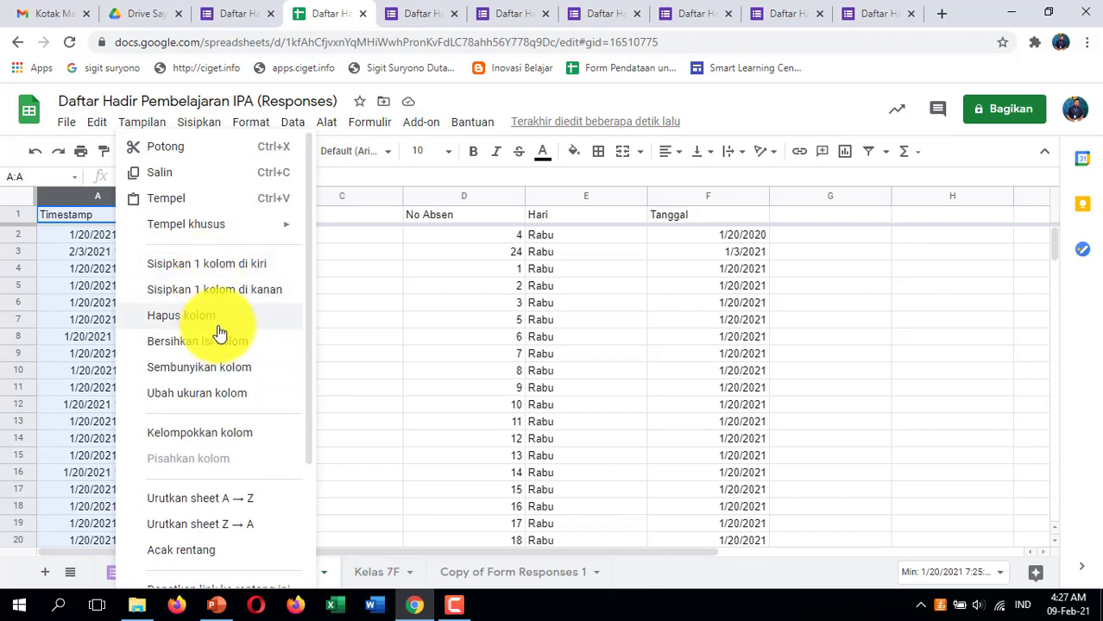
click(207, 264)
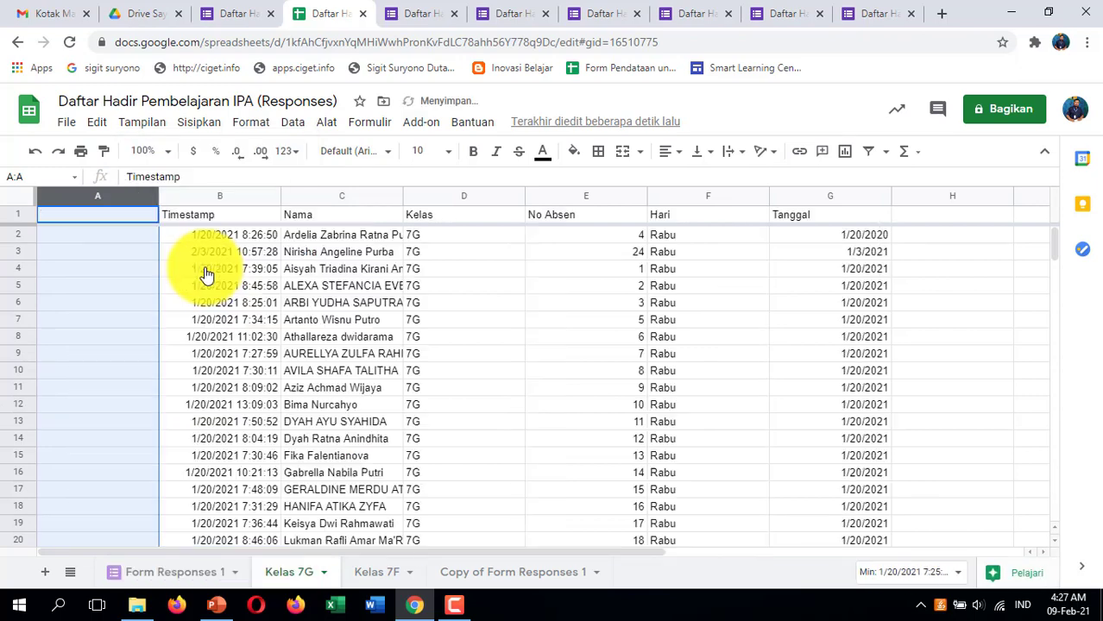
Enter the header No in A1 and start the numbering with 1 in A2 and 2 in A3
click(132, 214)
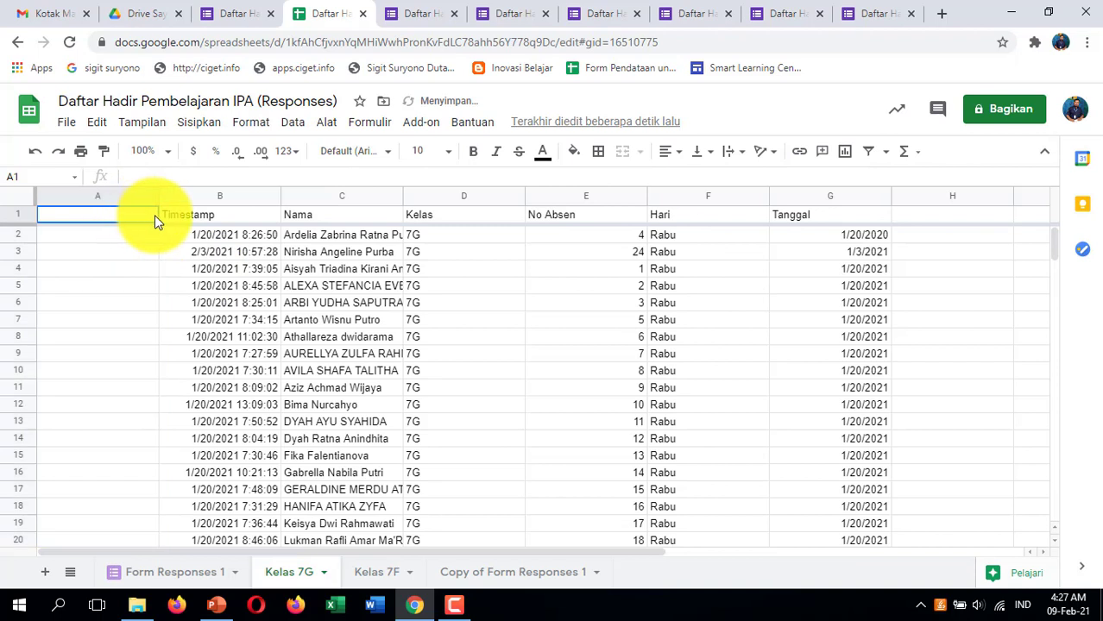
text(No)
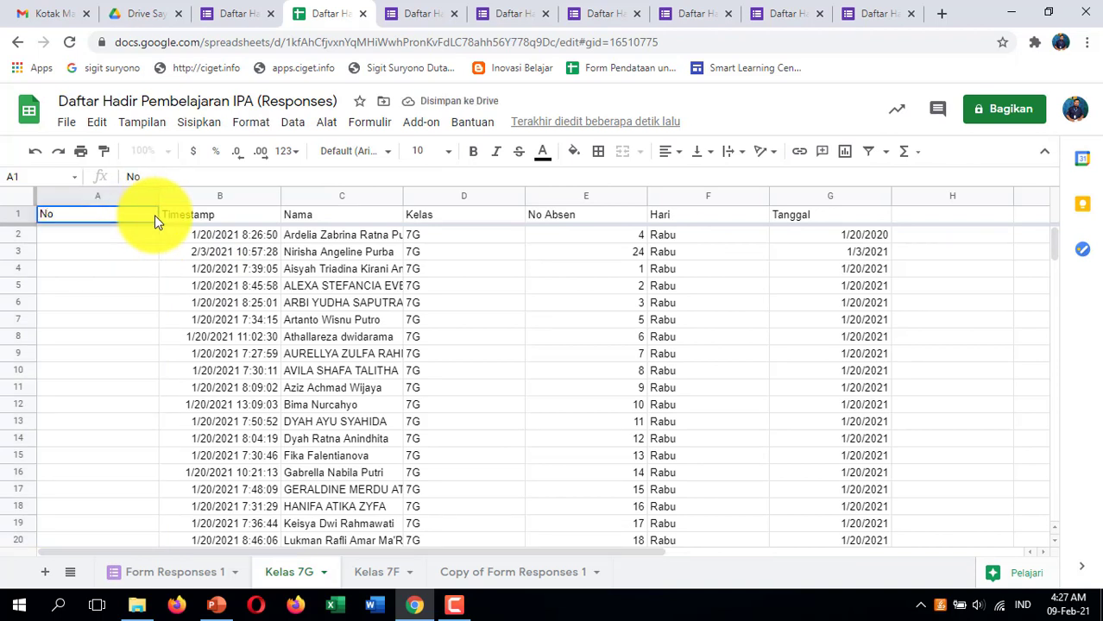
key(Return)
text(1)
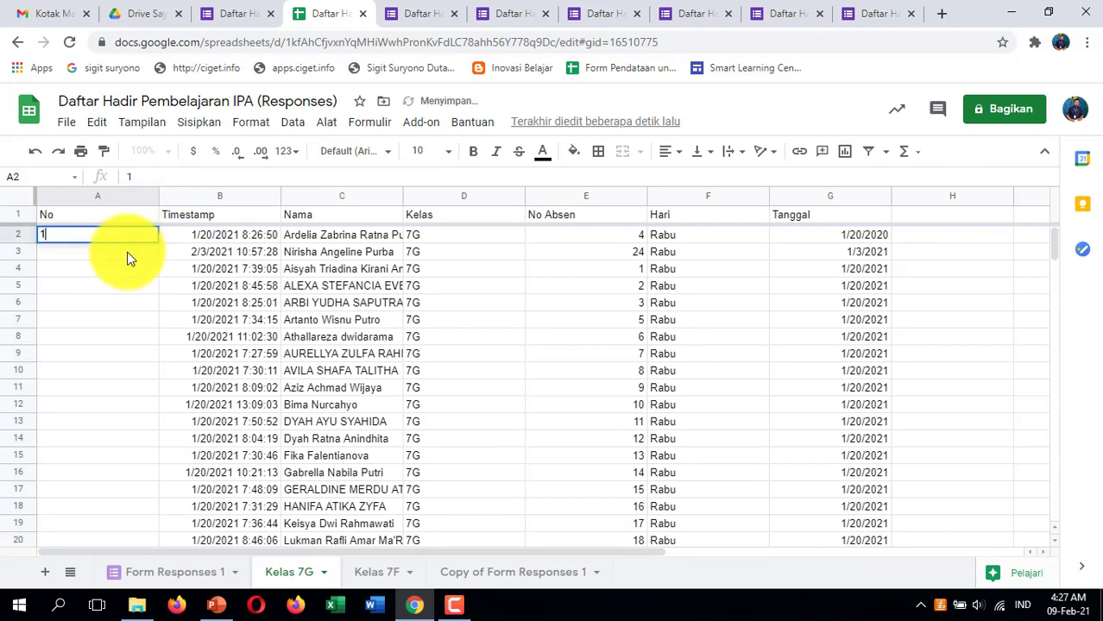
key(Return)
click(143, 233)
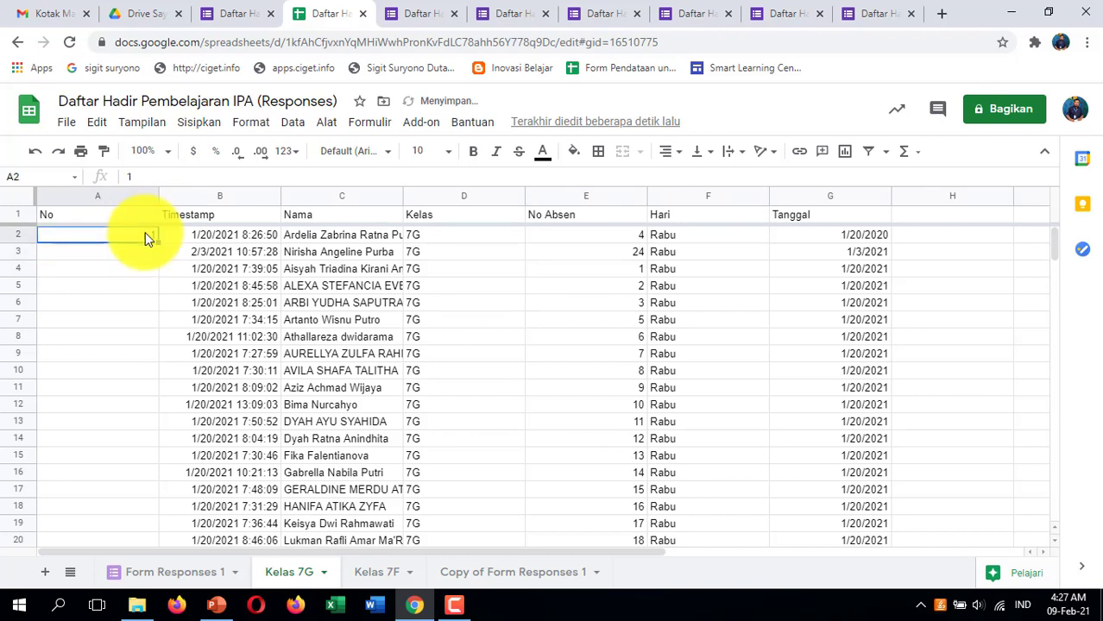
click(153, 251)
text(2)
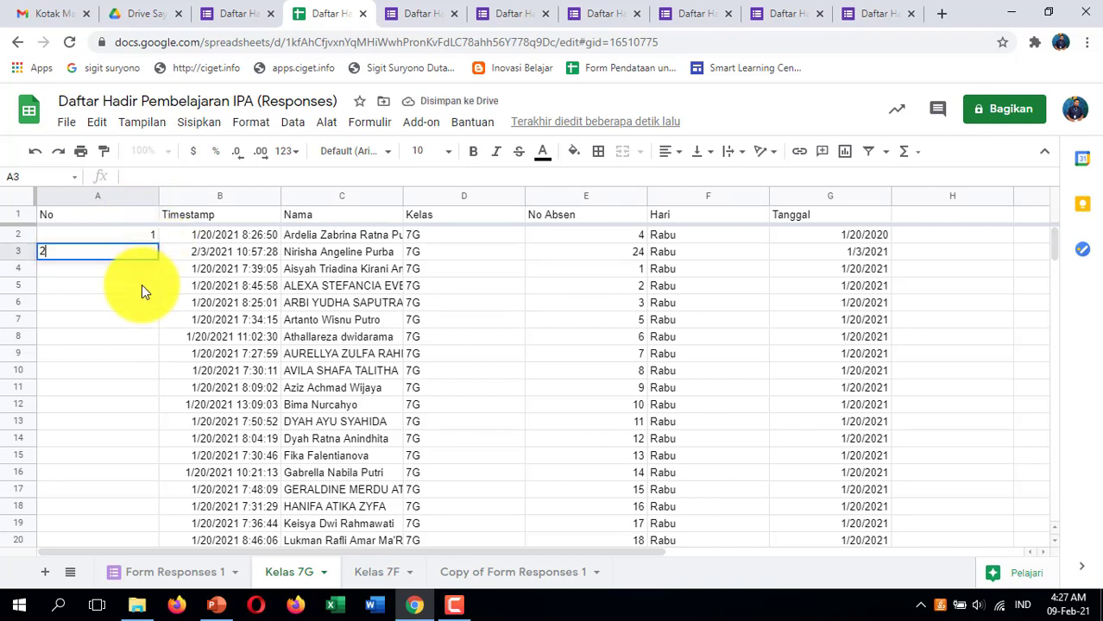
click(143, 285)
Fill the number series in the No column down to 30 in row 31
drag(137, 235, 152, 529)
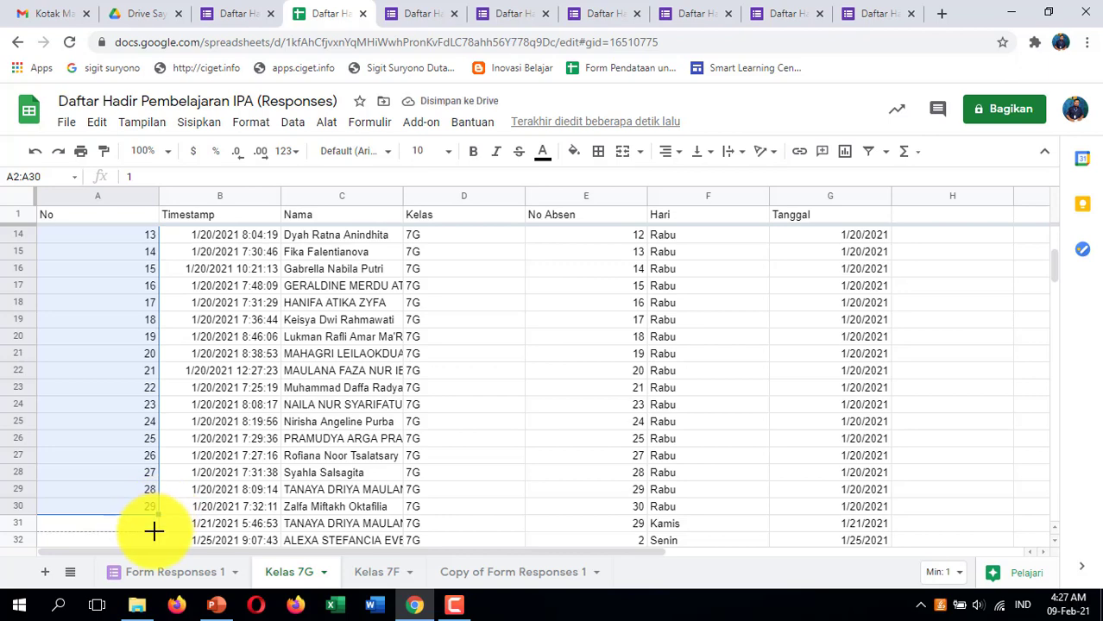
scroll(480, 505, down, 2)
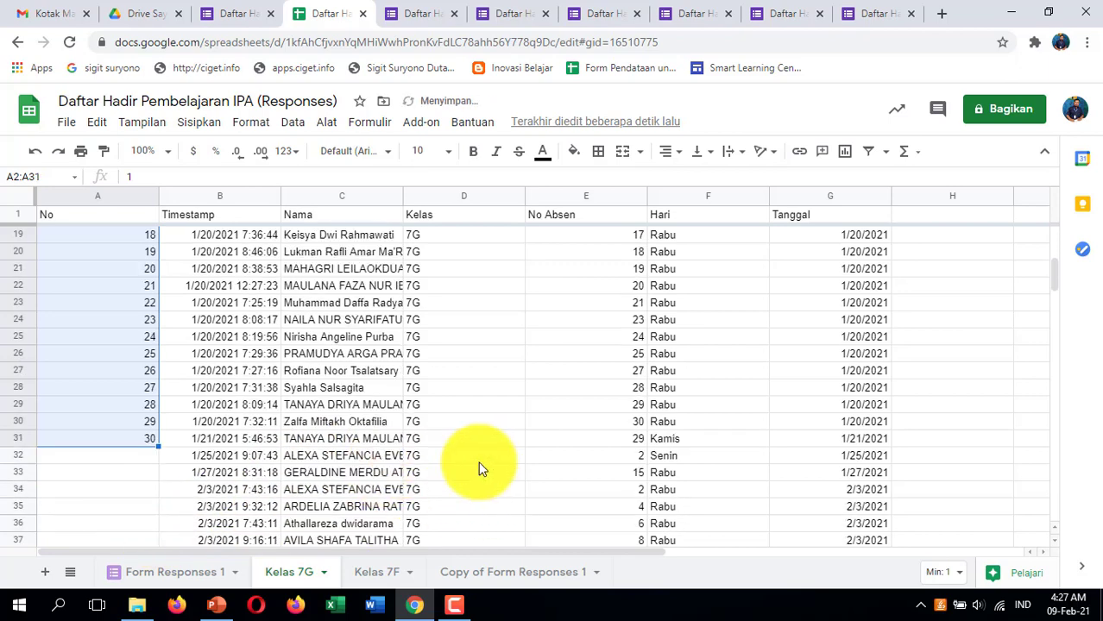
scroll(624, 461, up, 5)
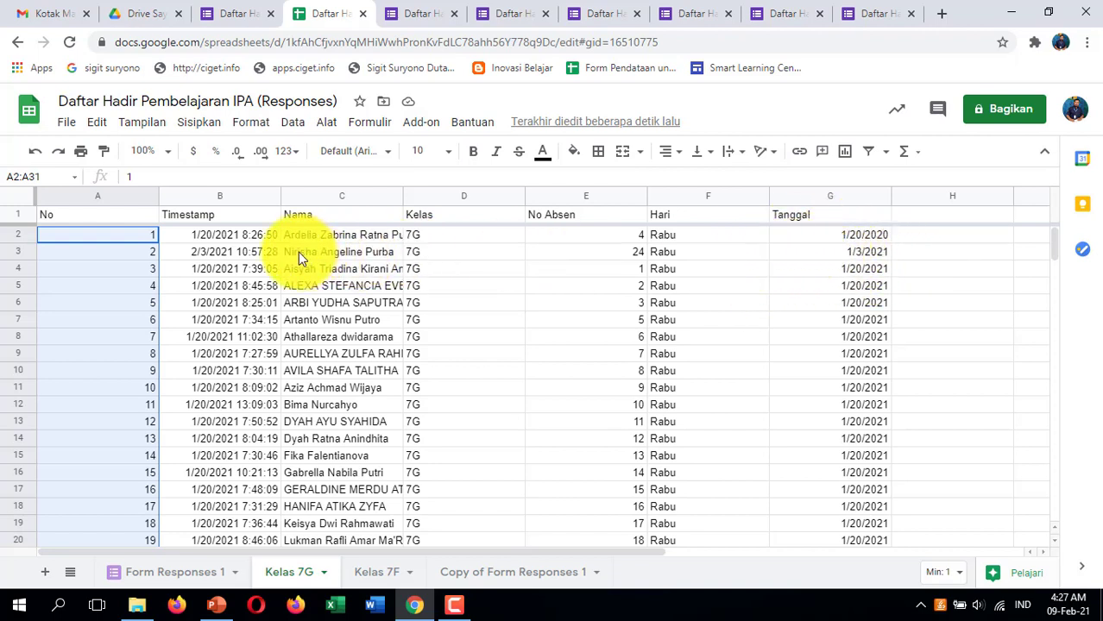
Check the dates in the Tanggal column of the Kelas 7G sheet from the first row to the end of the data
click(843, 257)
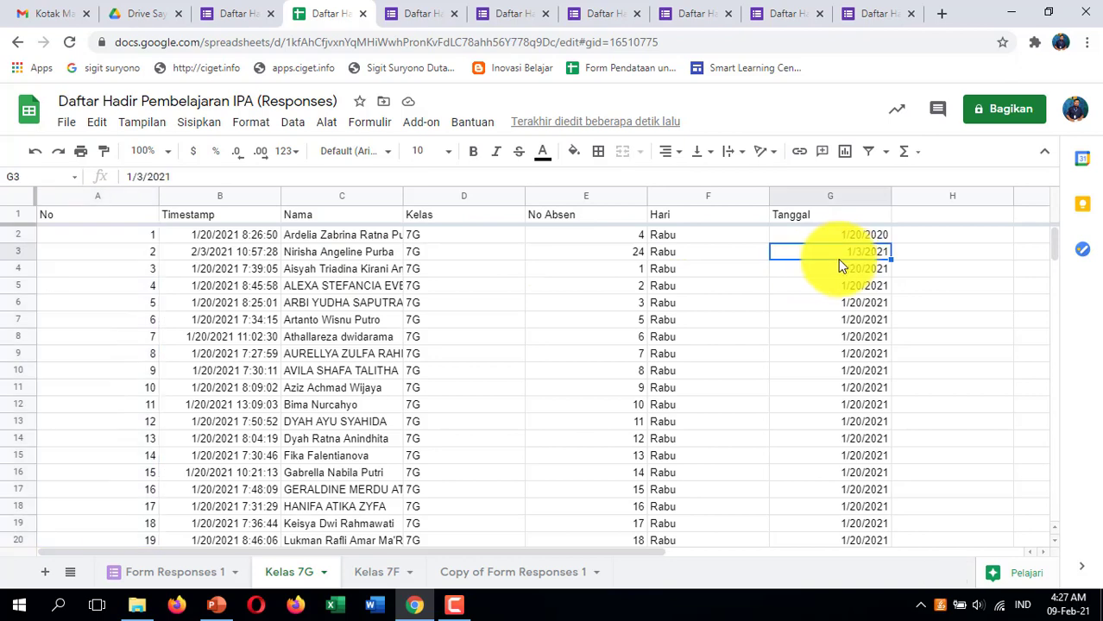
scroll(833, 276, down, 8)
scroll(841, 371, up, 8)
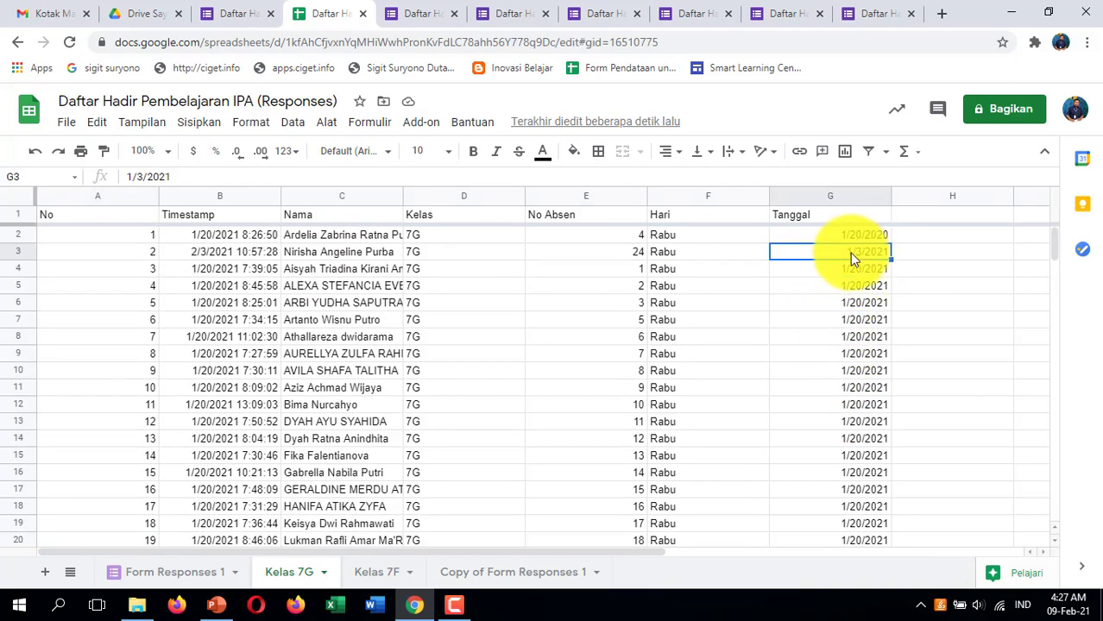
scroll(845, 255, down, 7)
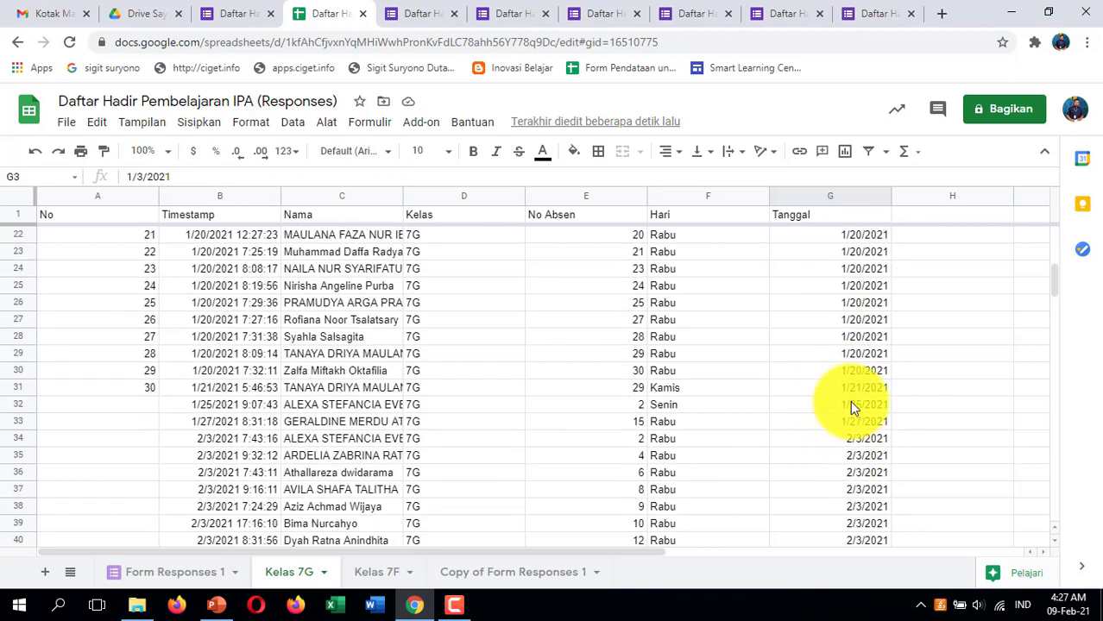
scroll(845, 423, down, 1)
scroll(846, 402, down, 6)
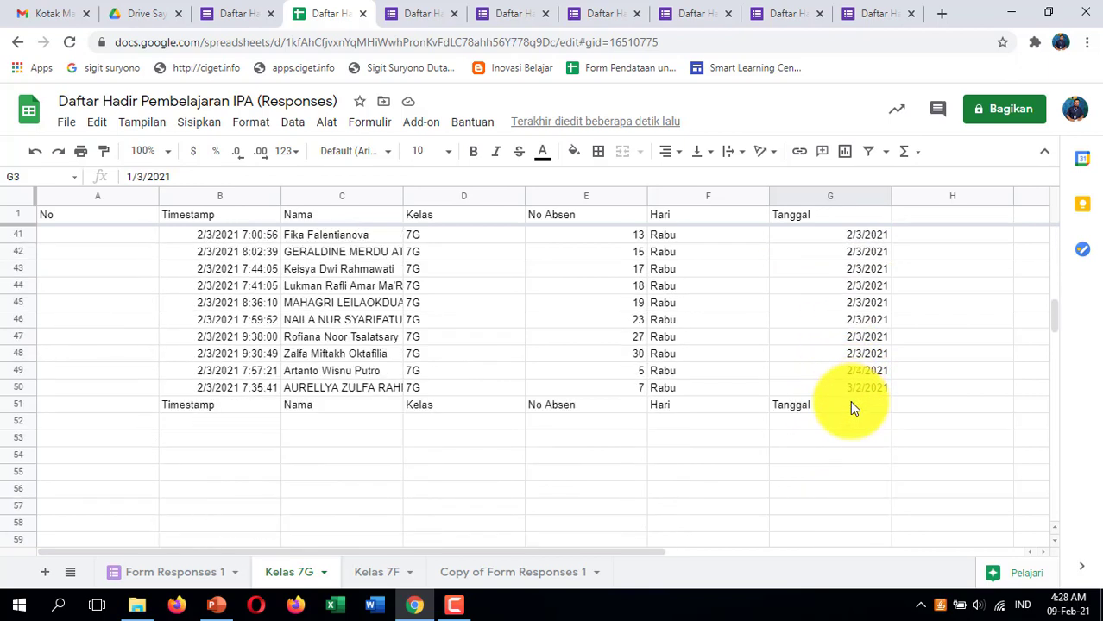
Apply all borders to the range A2:G50 on the Kelas 7G sheet
scroll(849, 402, up, 11)
scroll(830, 384, up, 3)
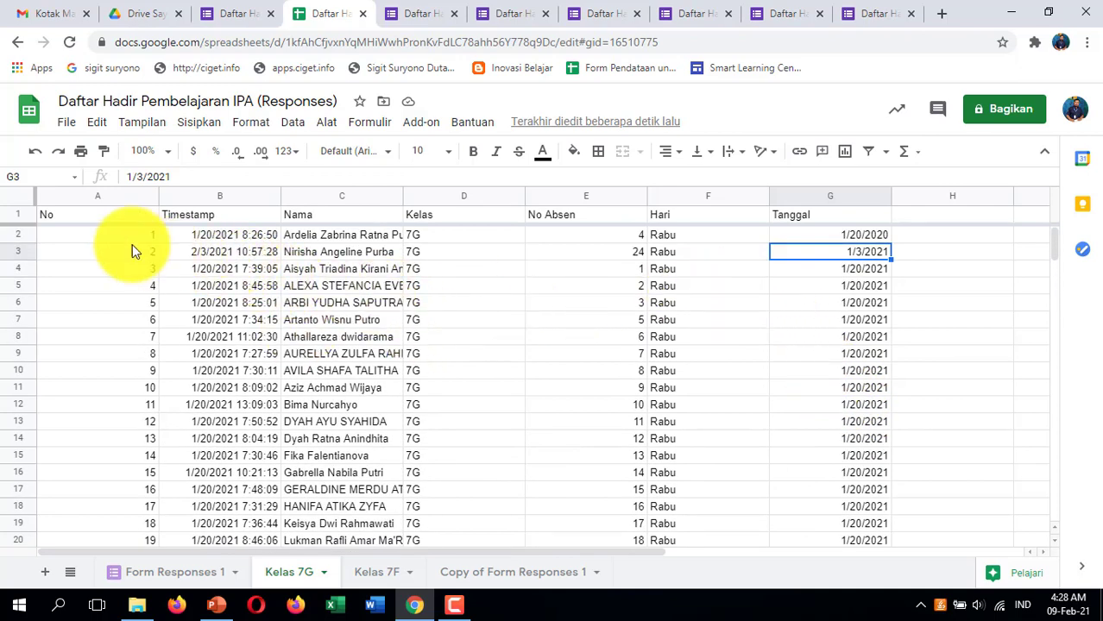
drag(130, 235, 812, 391)
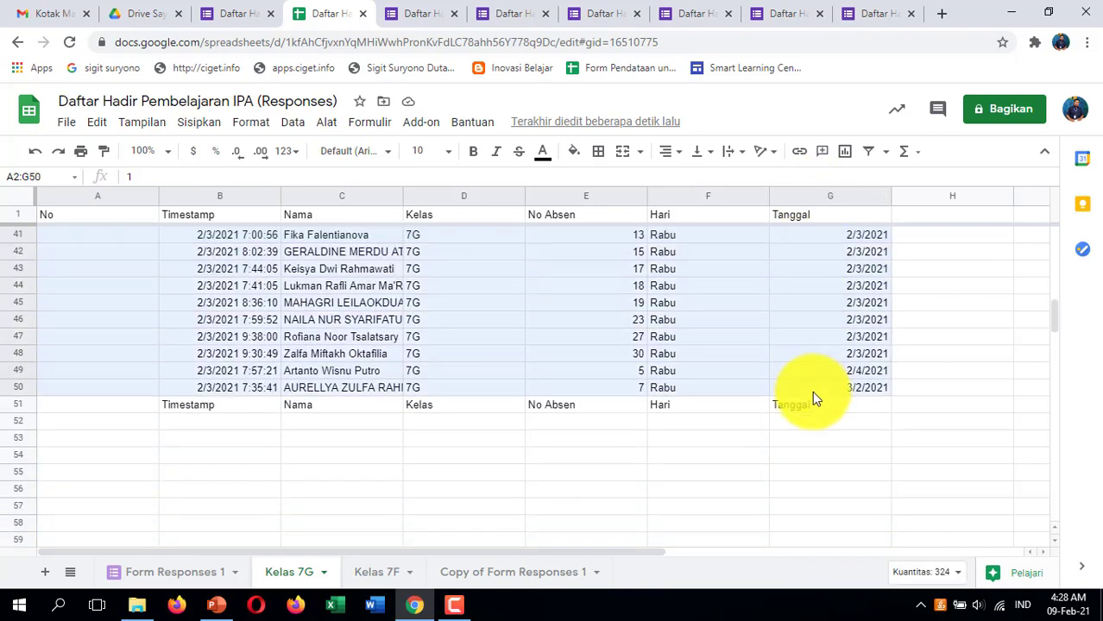
click(599, 159)
click(607, 186)
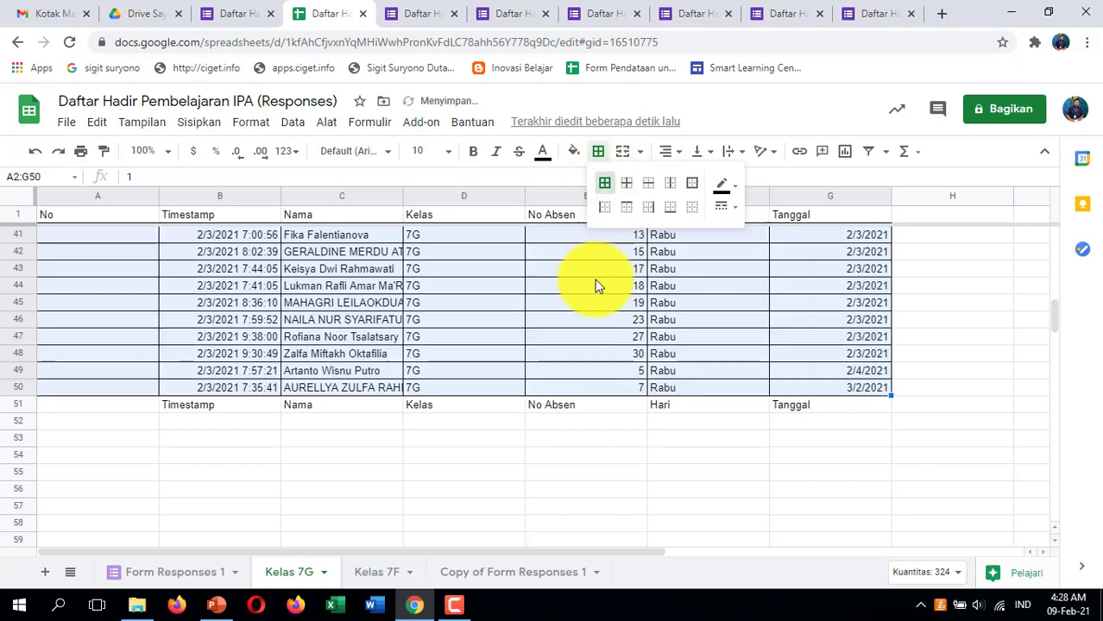
scroll(550, 397, up, 10)
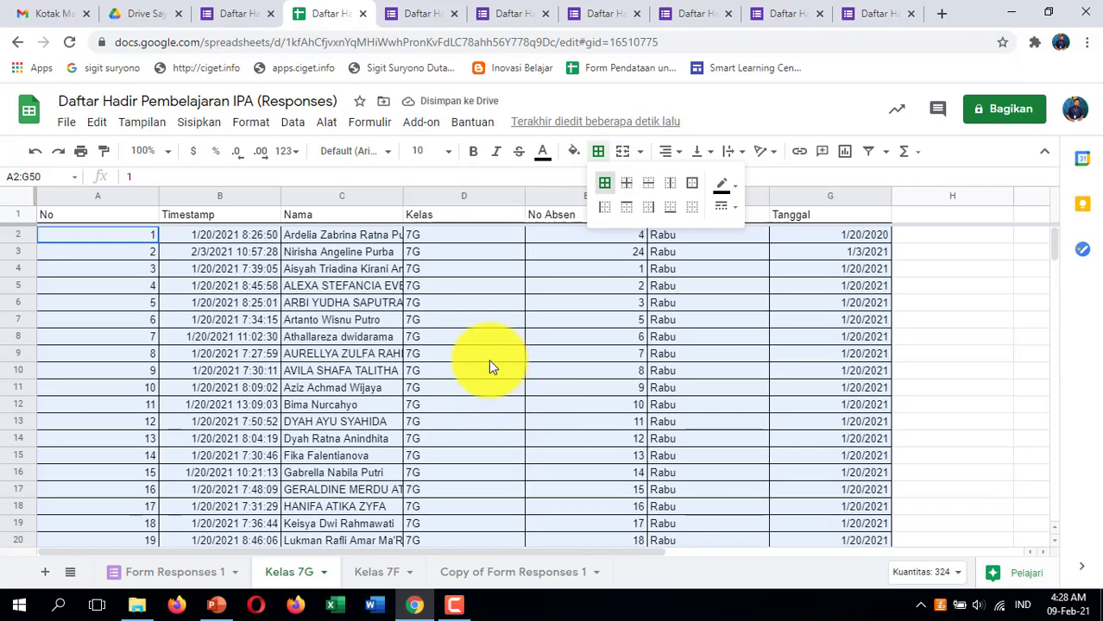
click(488, 354)
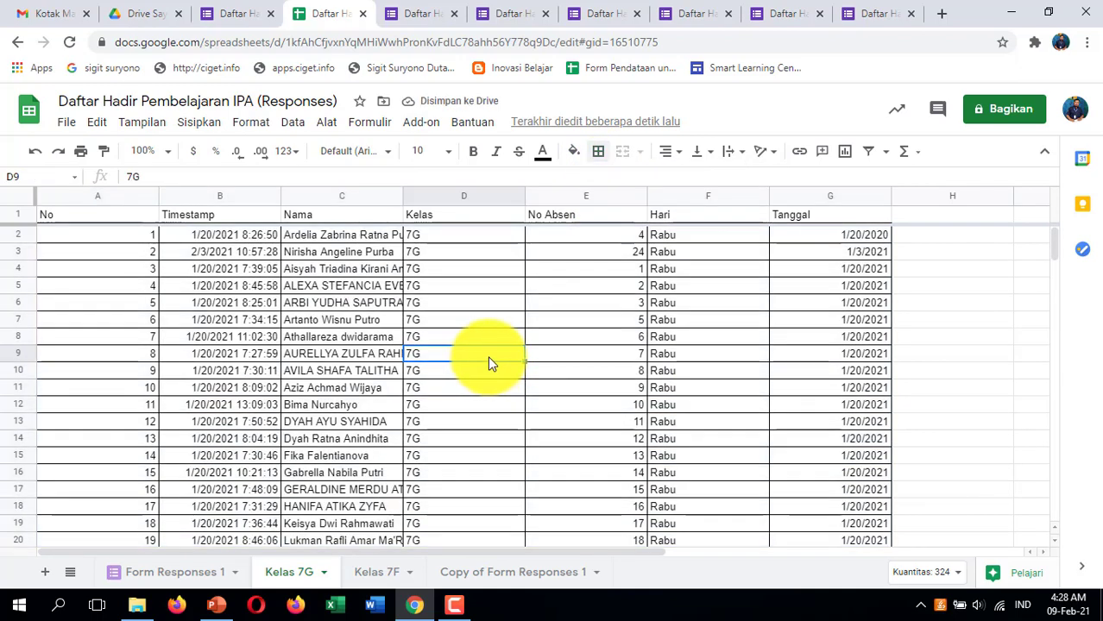
Narrow the No column to fit its numbers and hide the Timestamp column
drag(157, 196, 76, 216)
click(164, 197)
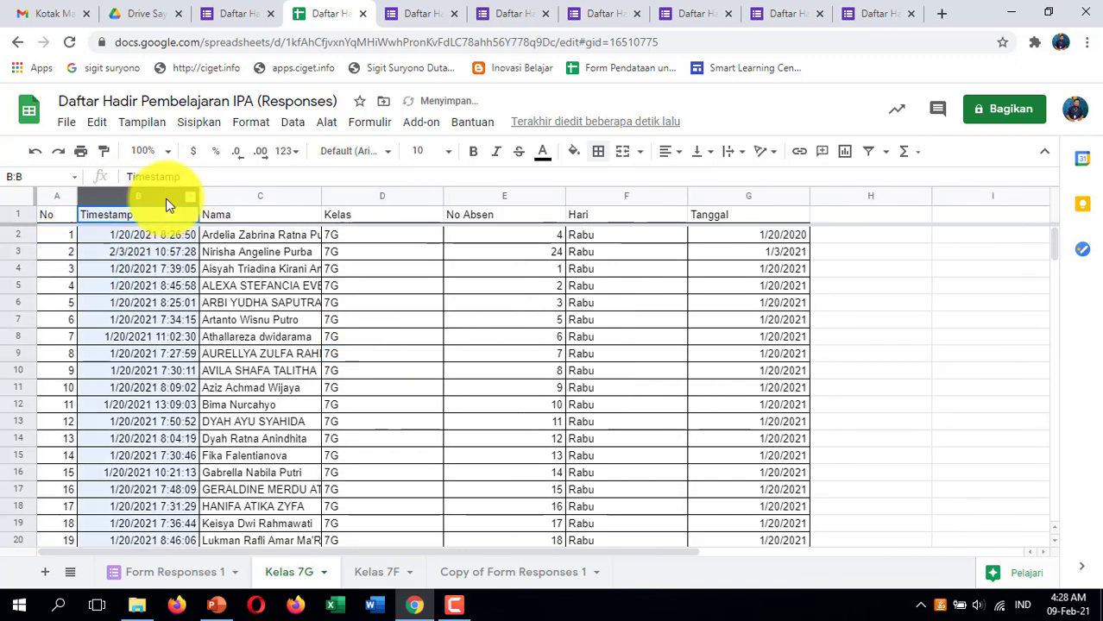
right_click(164, 197)
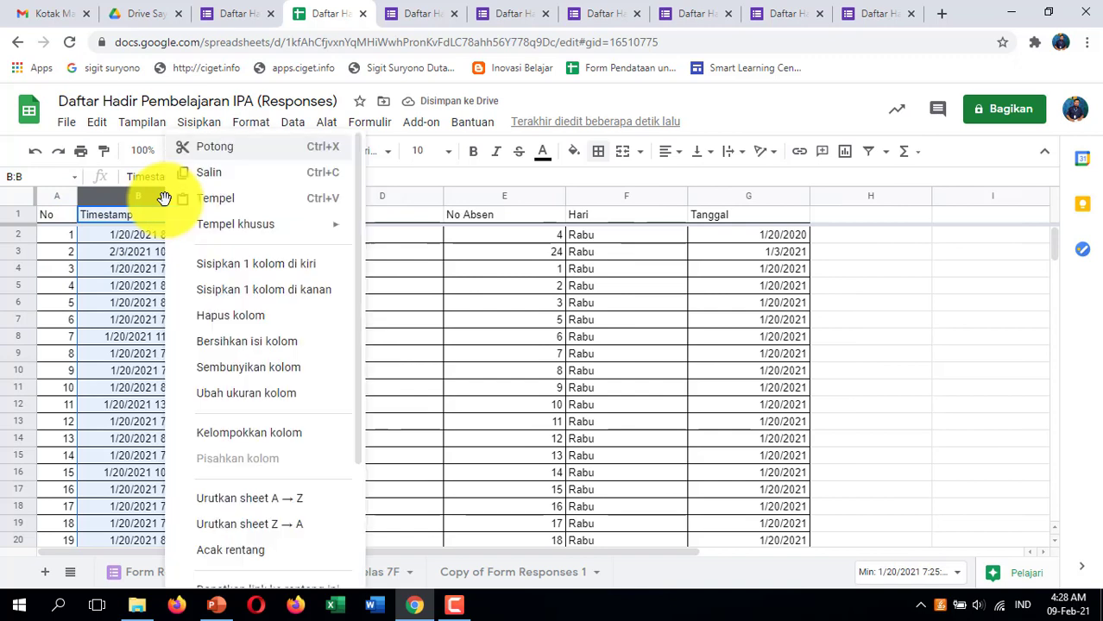
click(243, 368)
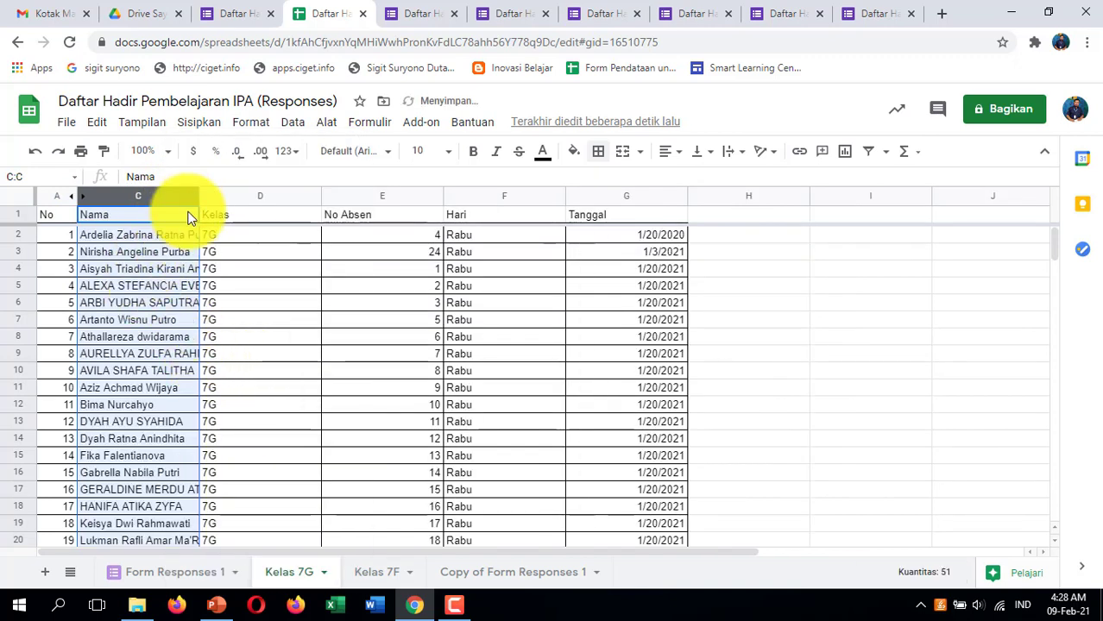
Widen the Nama column for the full names and narrow the Kelas, No Absen, Hari and Tanggal columns to fit their contents
drag(200, 196, 240, 197)
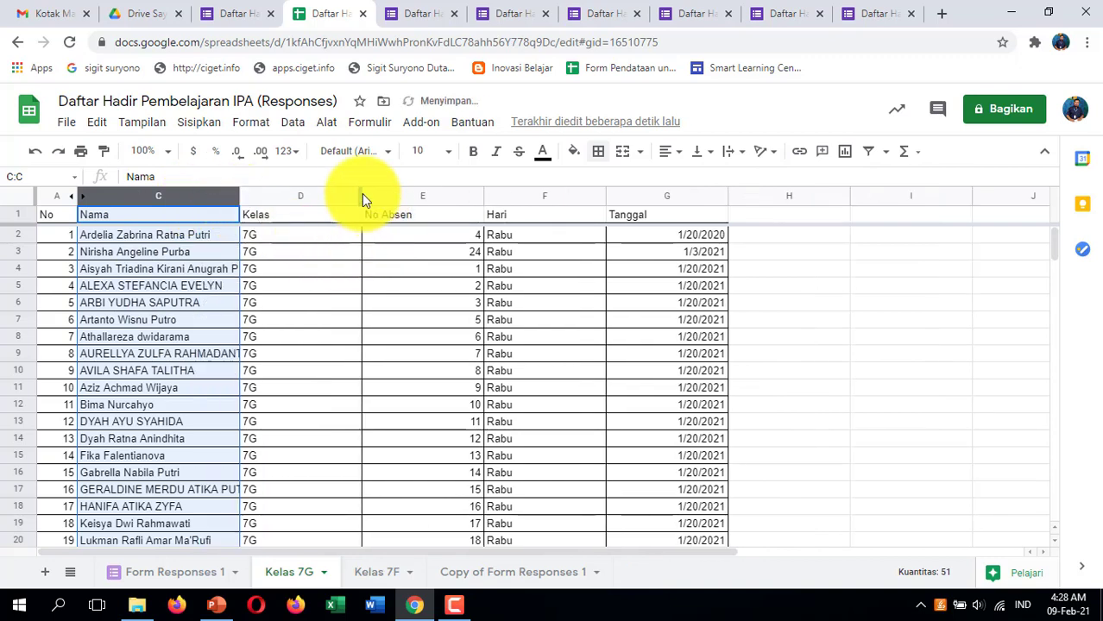
drag(362, 196, 290, 197)
drag(418, 196, 362, 200)
drag(482, 203, 416, 209)
drag(537, 197, 488, 204)
click(537, 272)
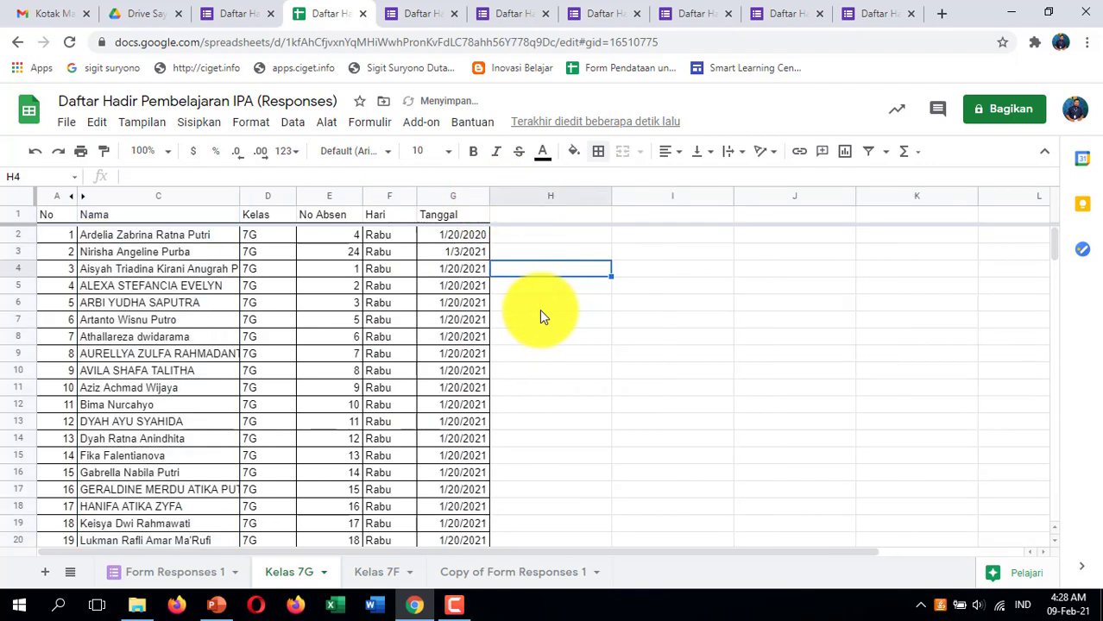
scroll(526, 328, down, 5)
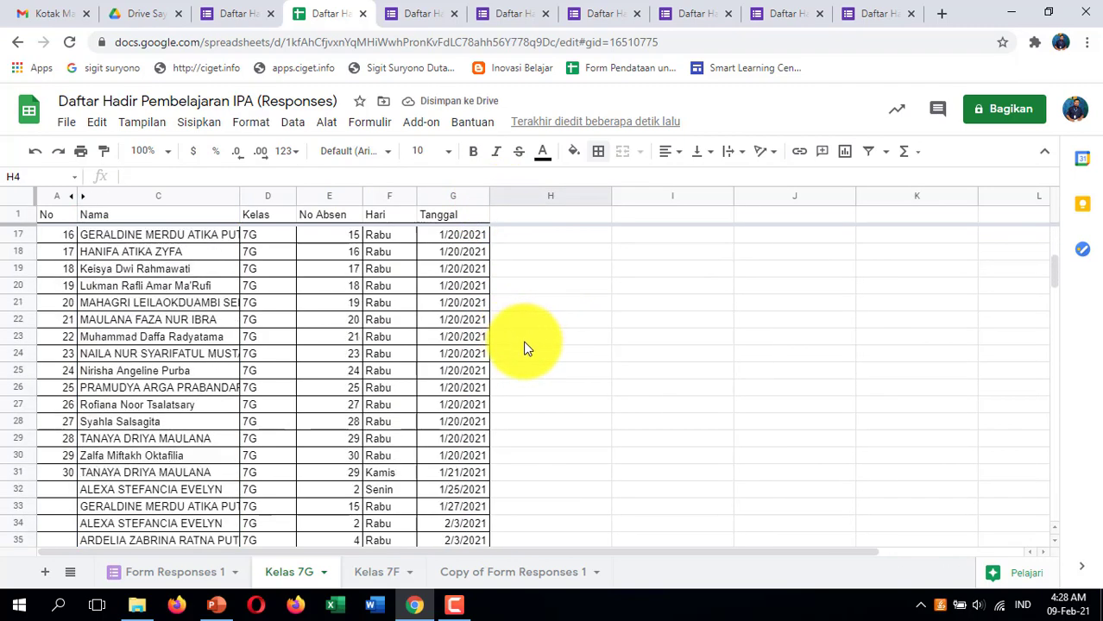
scroll(522, 347, up, 5)
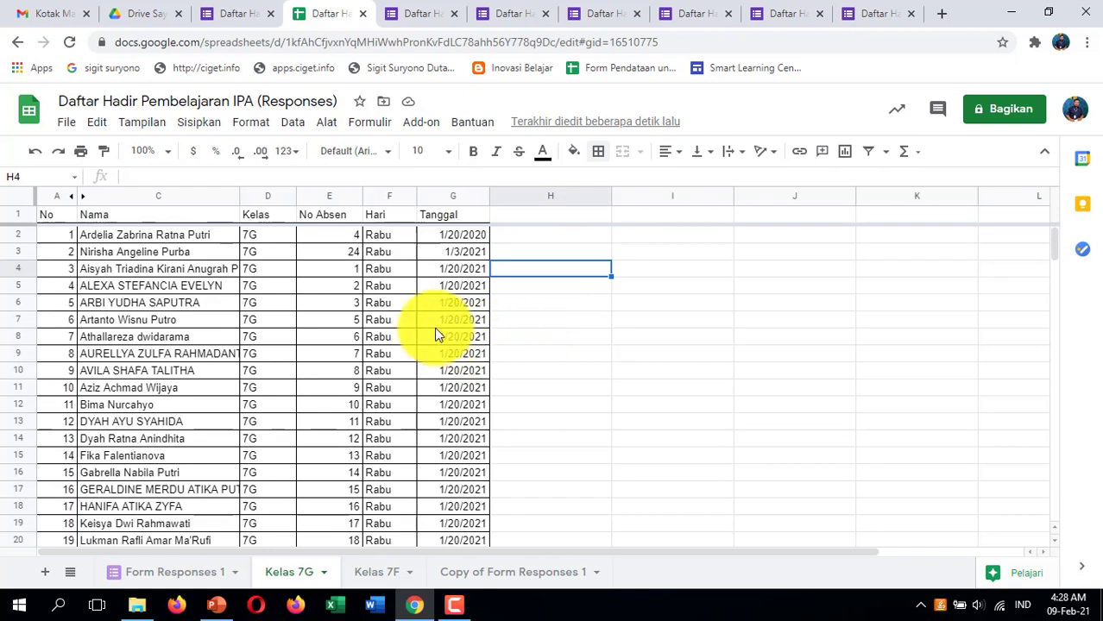
Center the contents of the Kelas, No Absen, Hari and Tanggal columns horizontally
drag(263, 199, 431, 197)
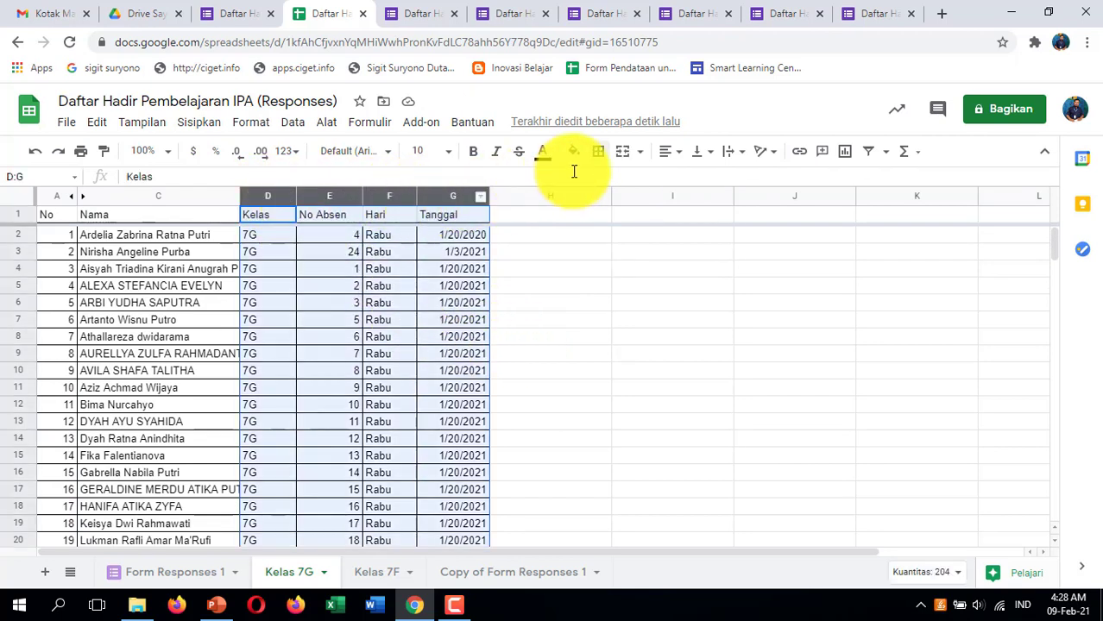
click(678, 153)
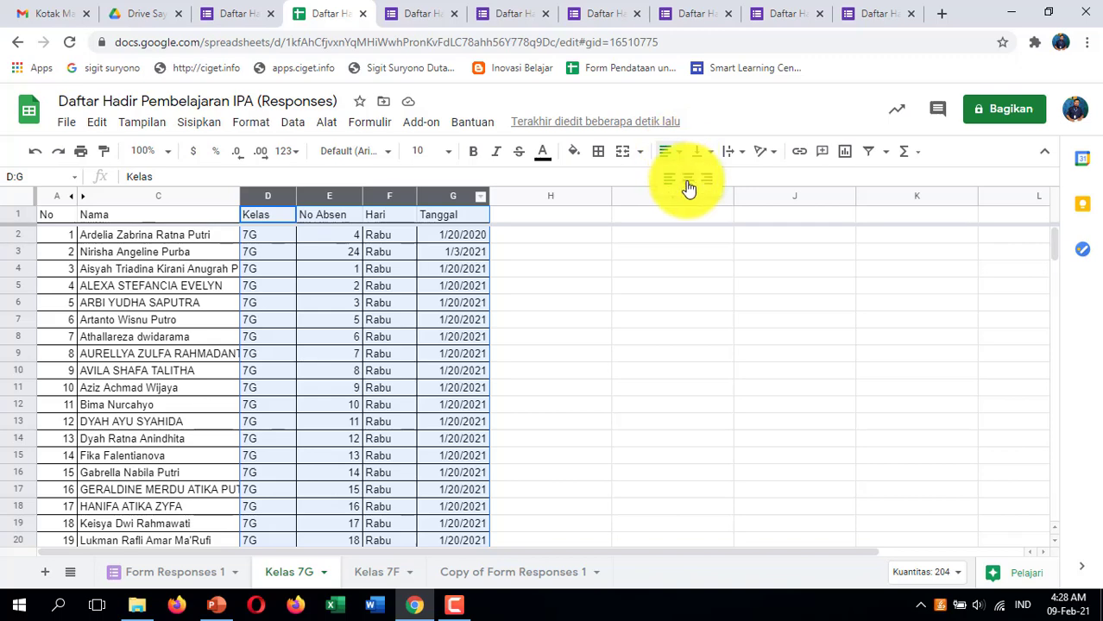
click(688, 183)
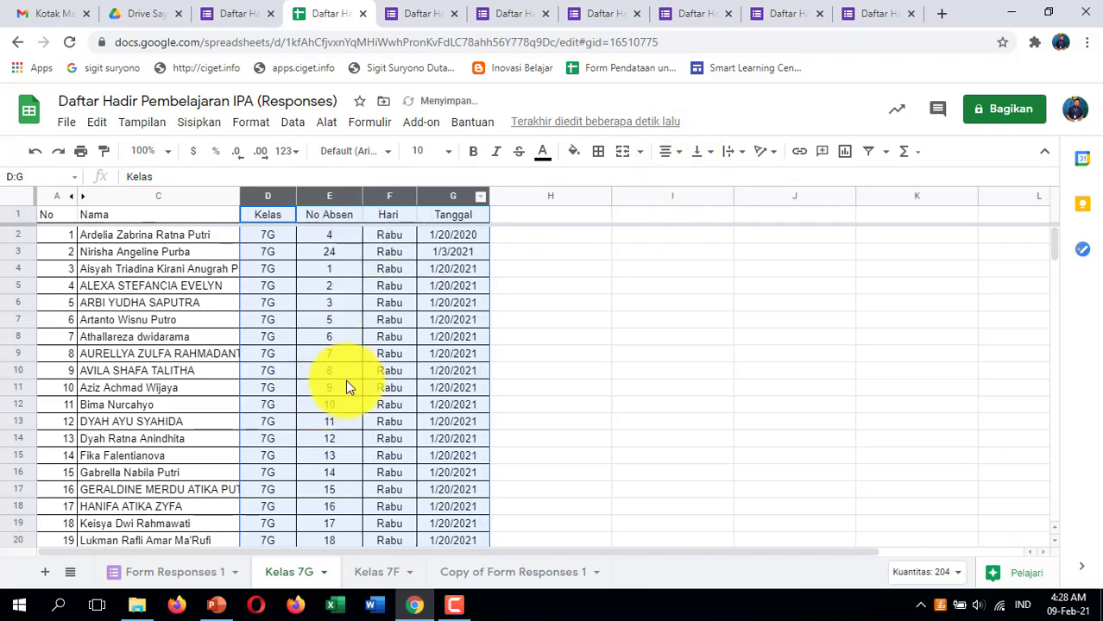
click(528, 371)
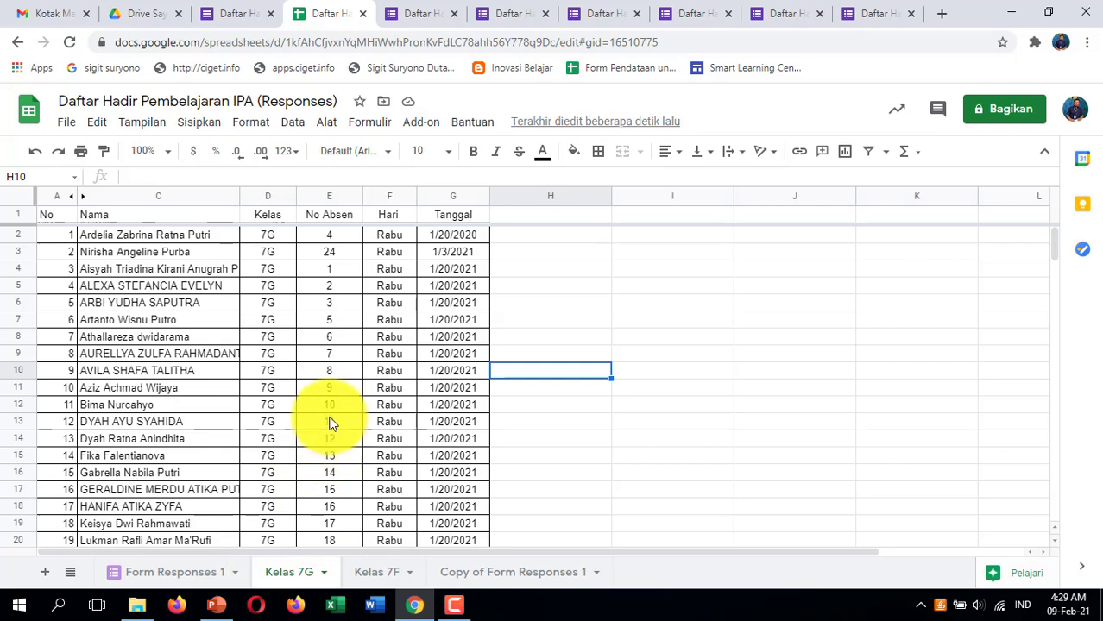
Return to the individual responses of the Daftar Hadir Pembelajaran IPA form
click(242, 15)
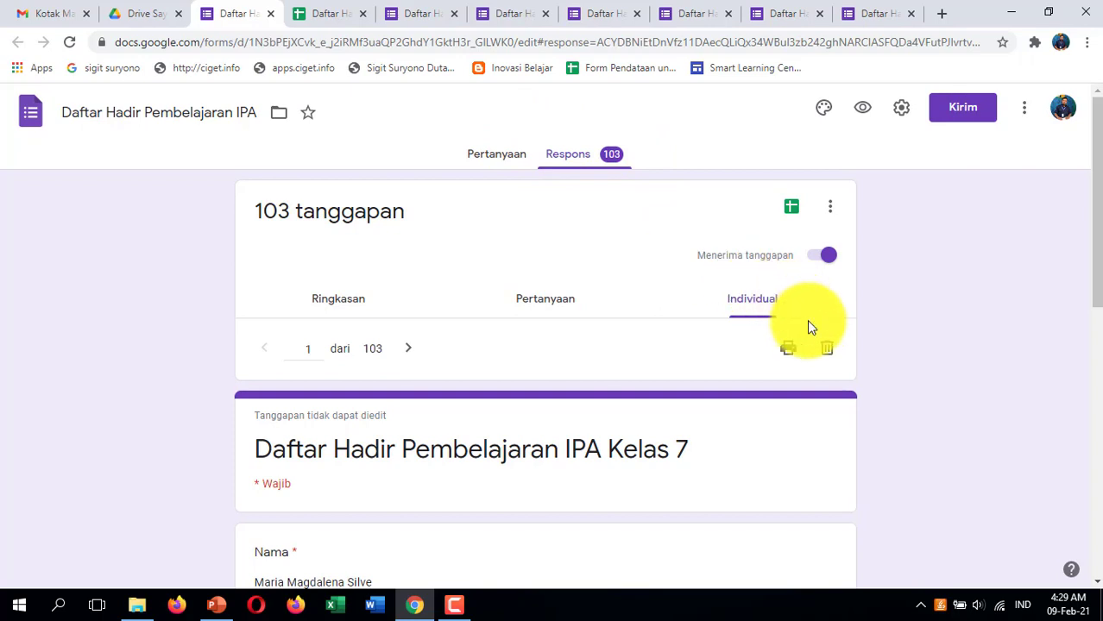
click(462, 603)
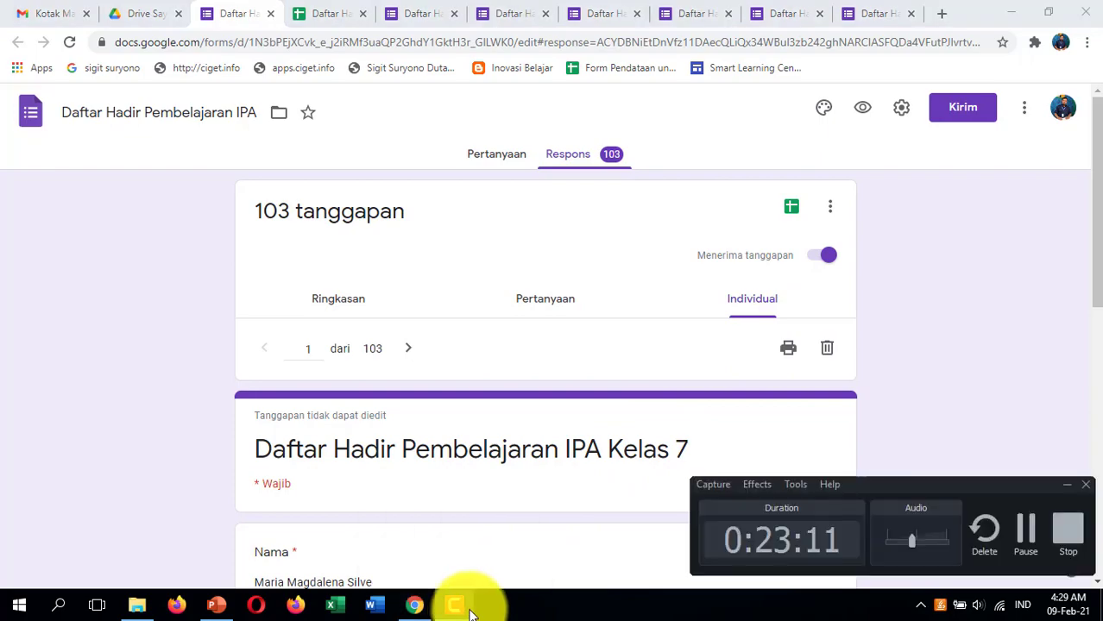